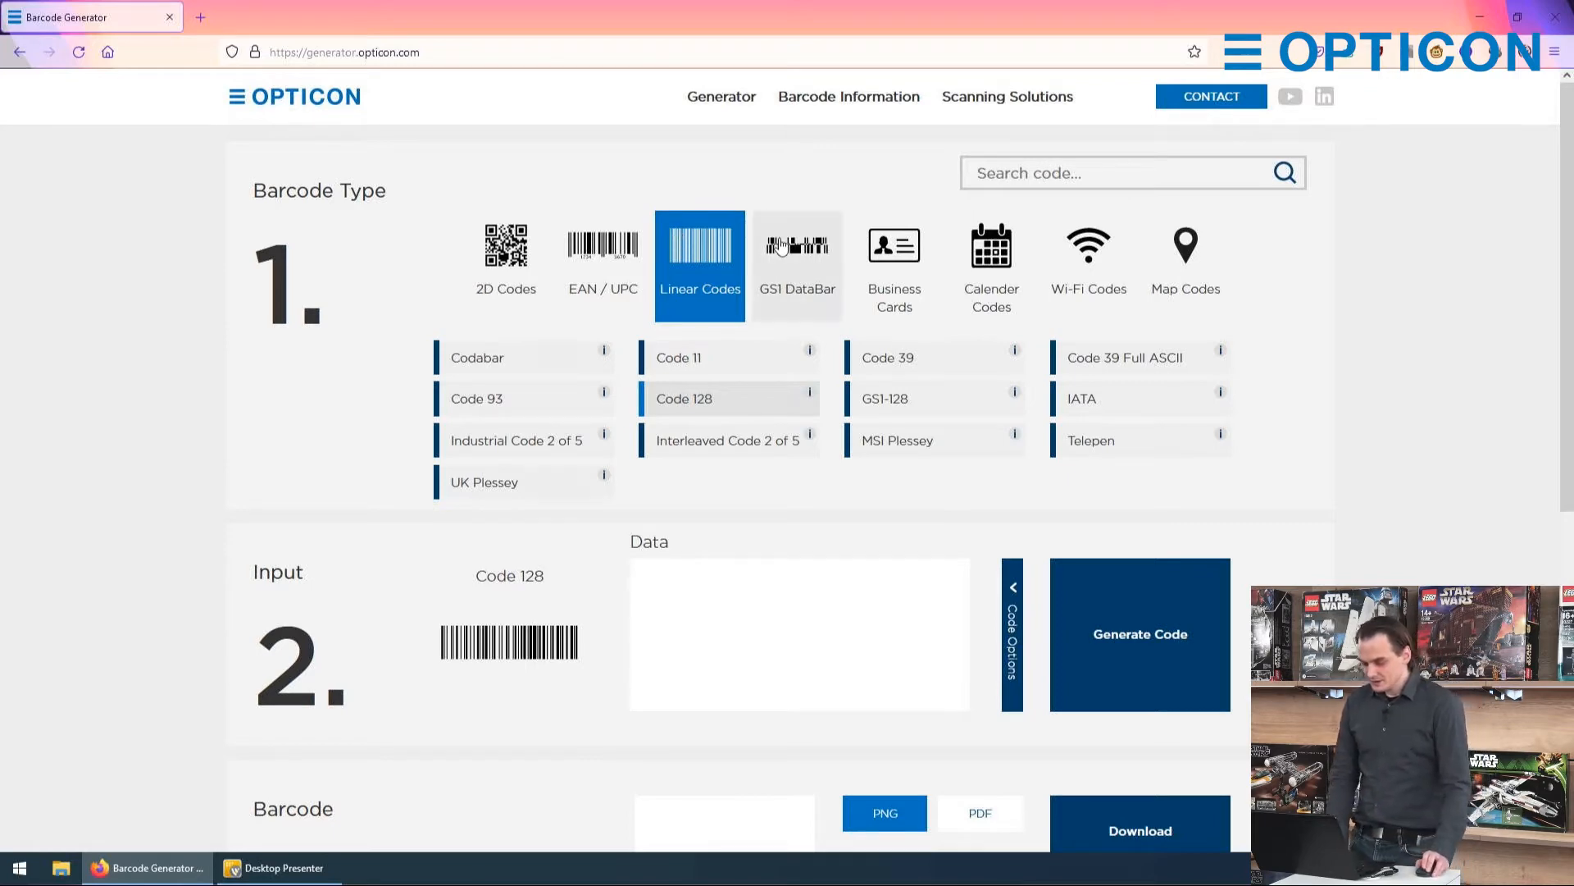
Step: Open the information for Code 128, then read its description and the even-digit requirement of Interleaved Code 2 of 5
left_click(808, 397)
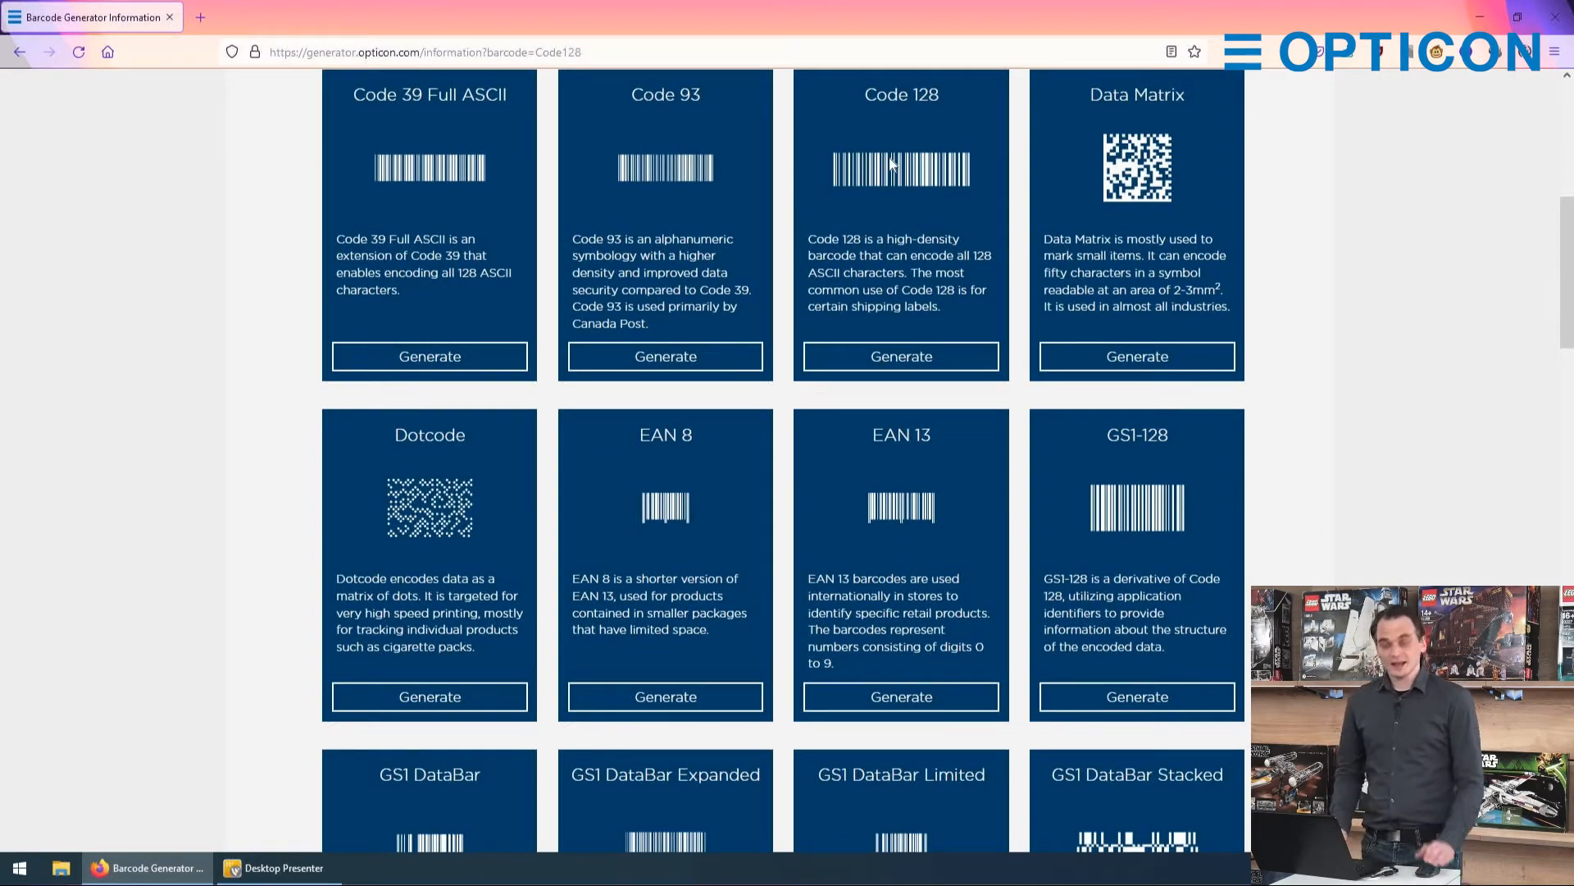
left_click_drag(808, 240, 991, 300)
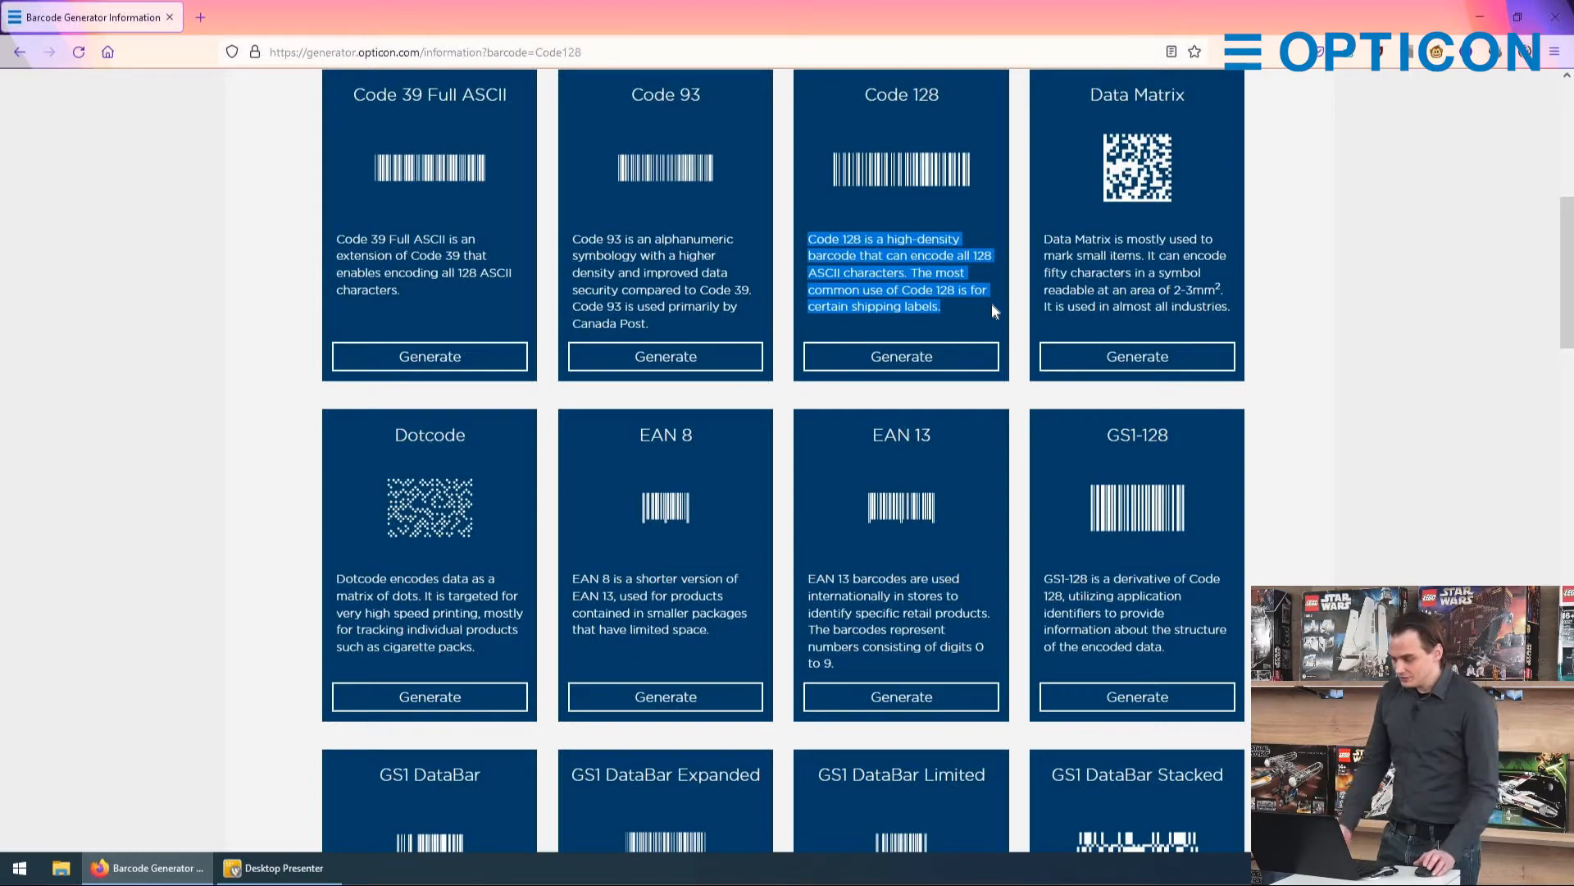
scroll(991, 316, "down", 7)
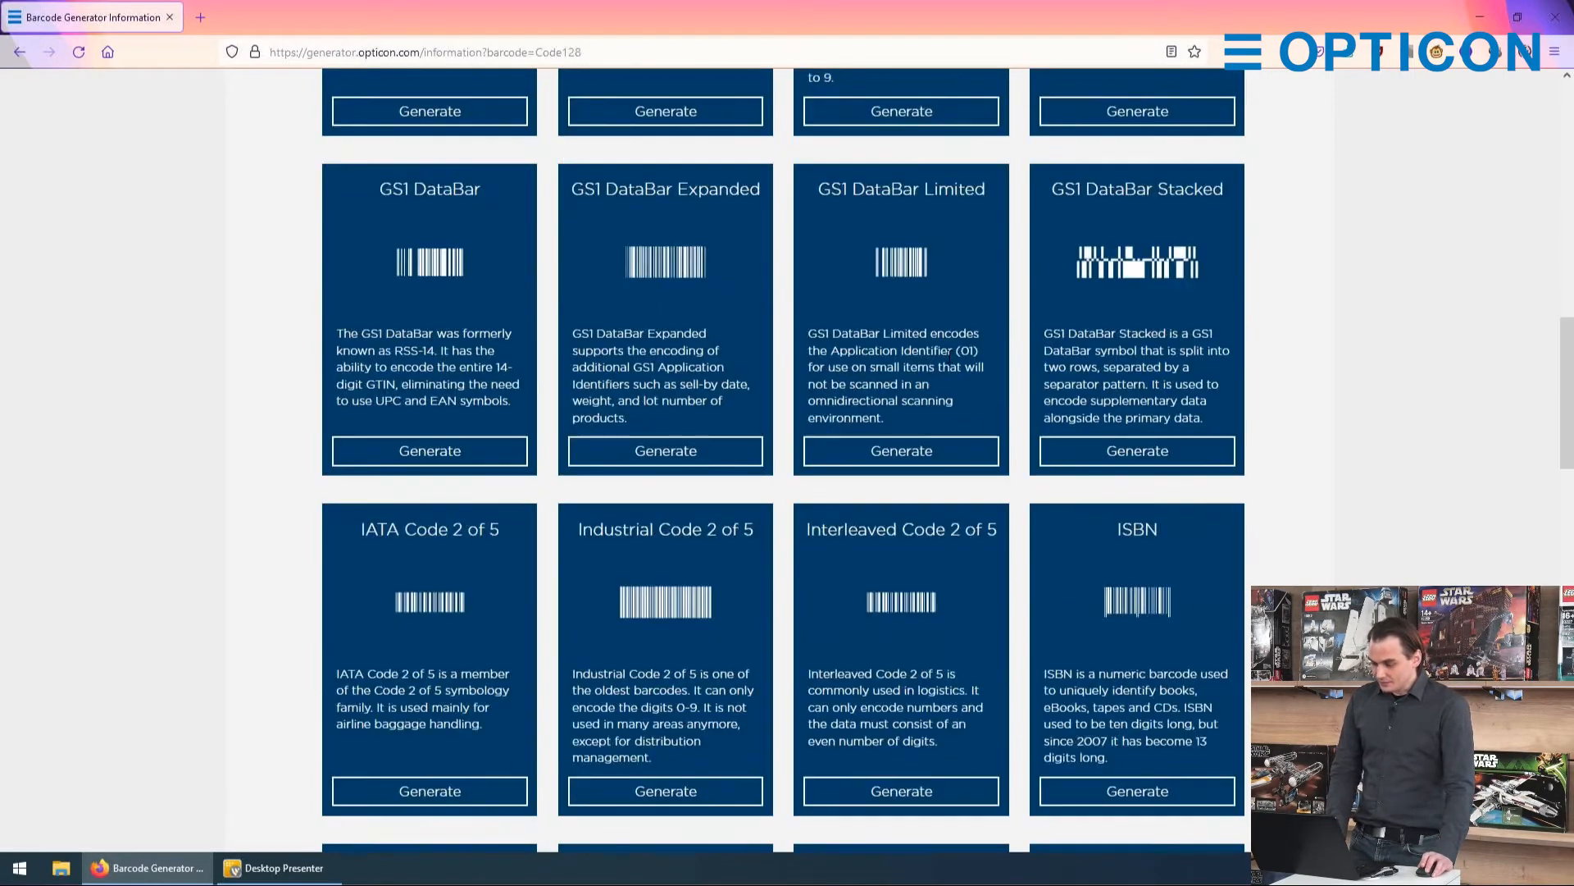
scroll(945, 351, "down", 4)
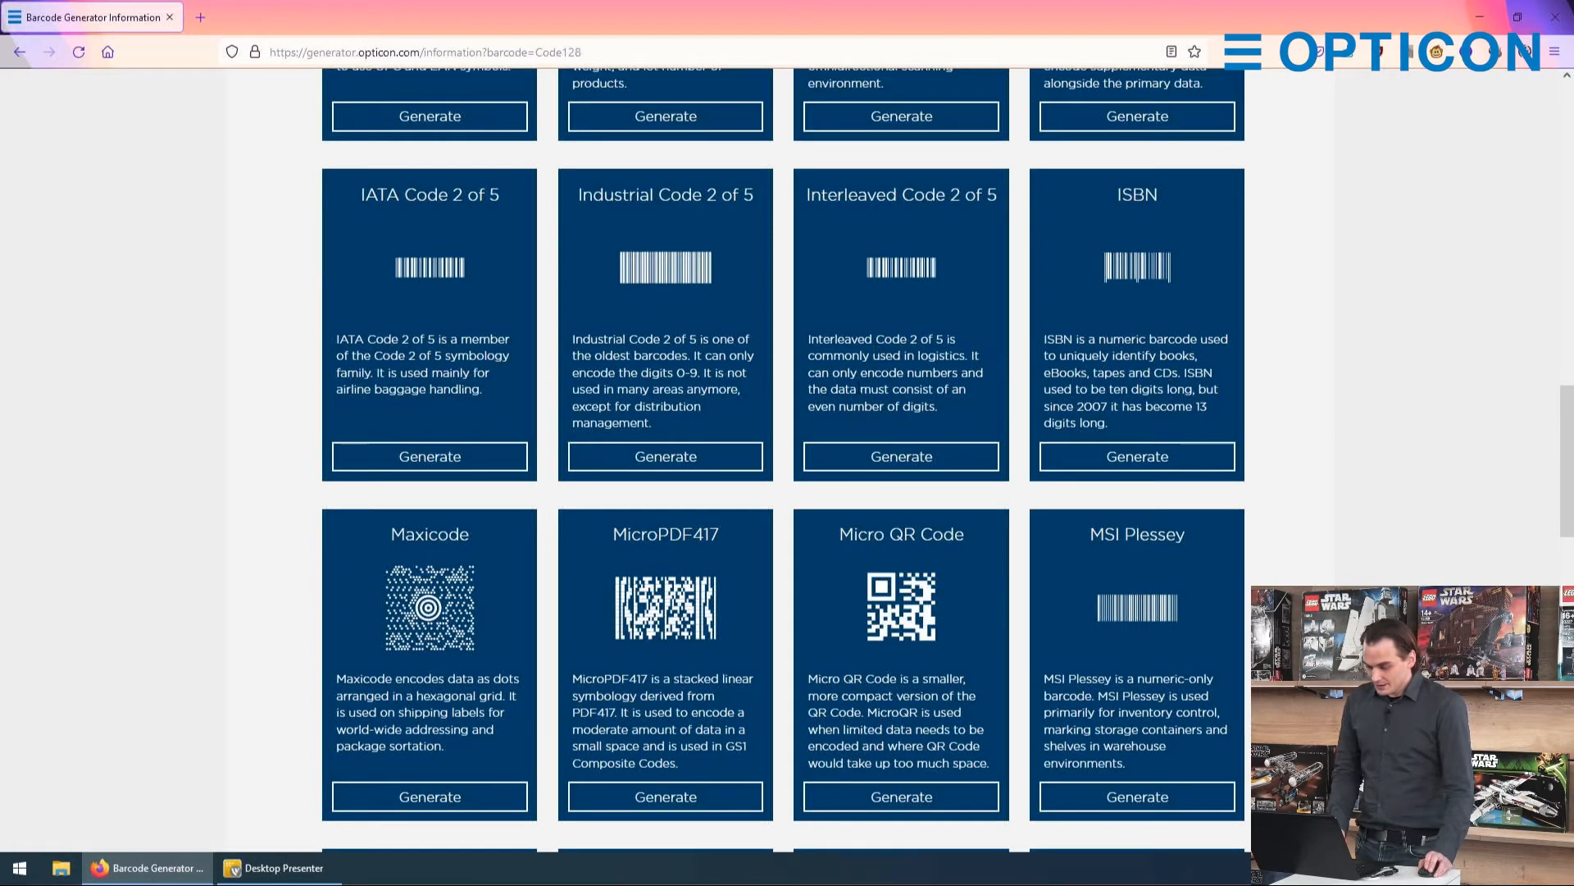
left_click_drag(828, 389, 946, 421)
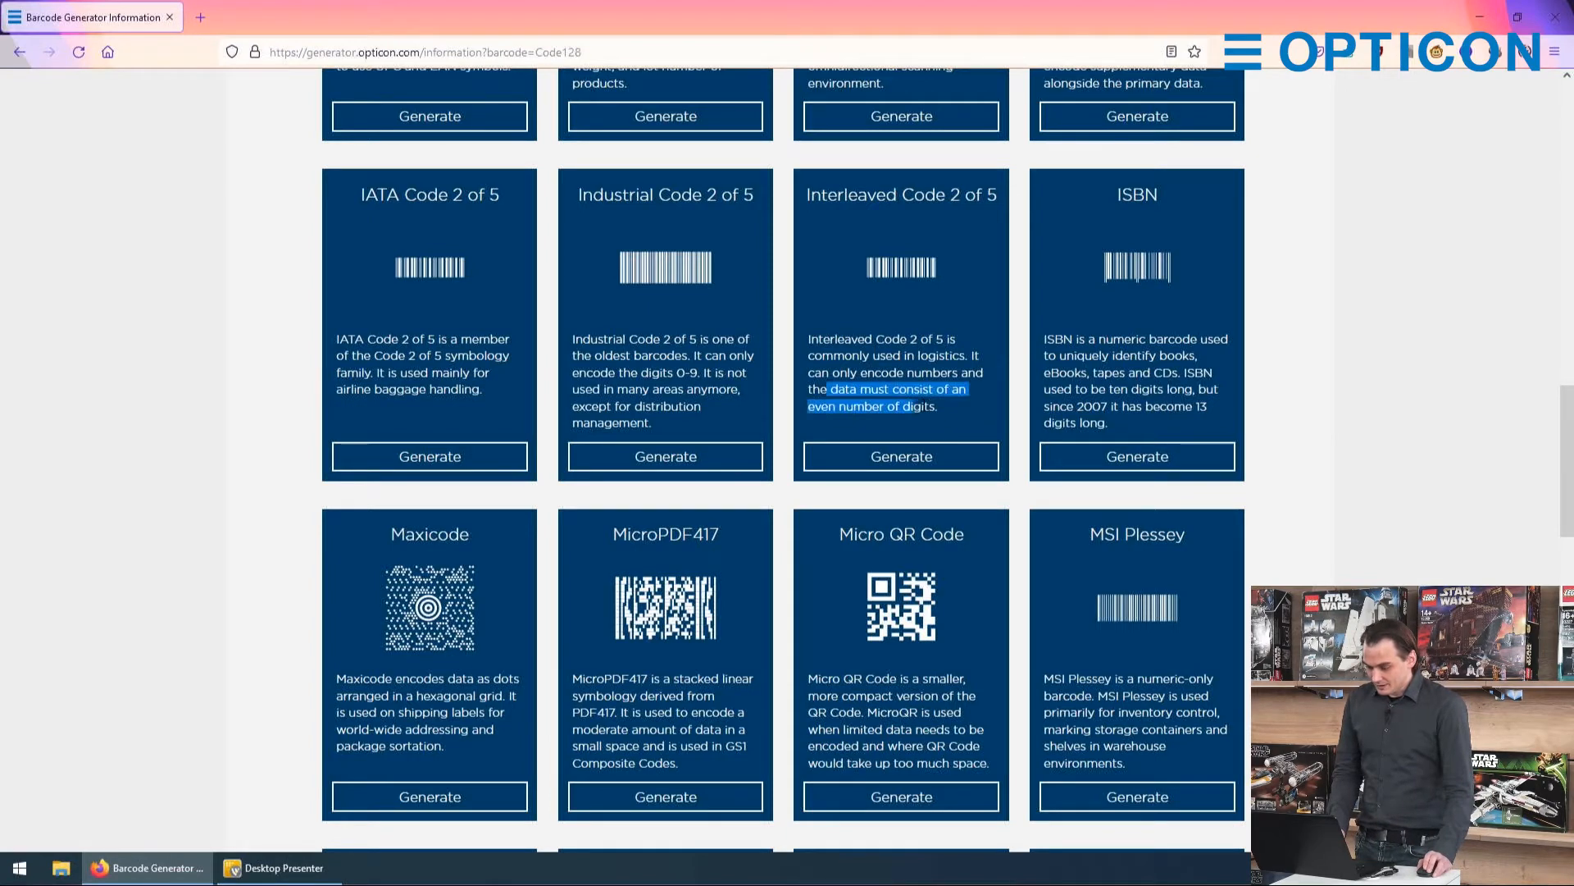
left_click(944, 420)
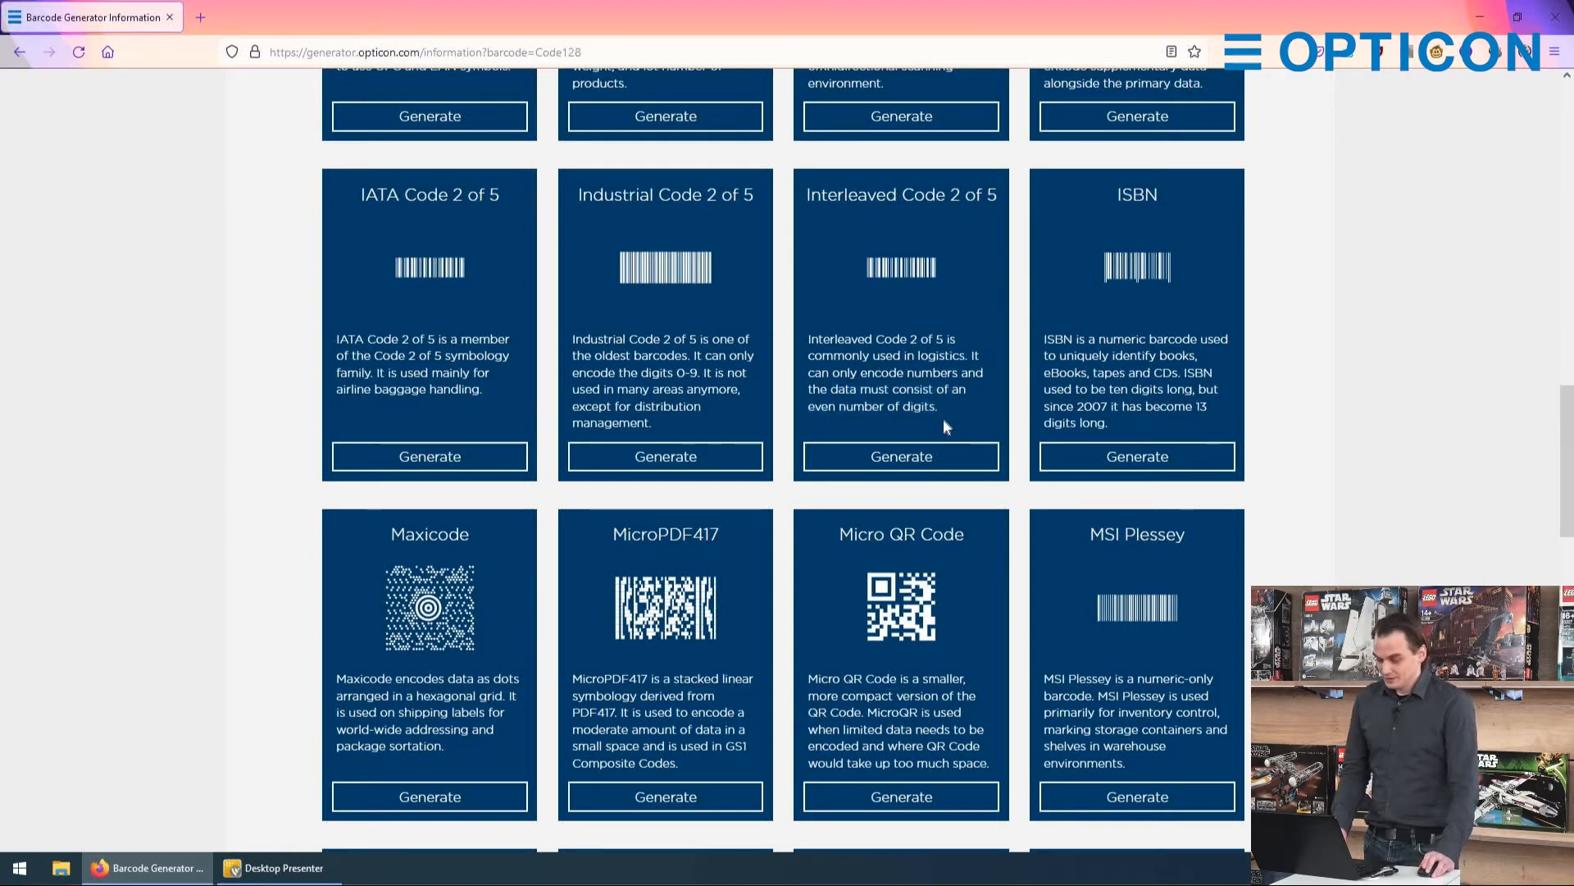
Step: Choose Interleaved Code 2 of 5 from its information card and generate a barcode with the data 1234567
left_click(902, 457)
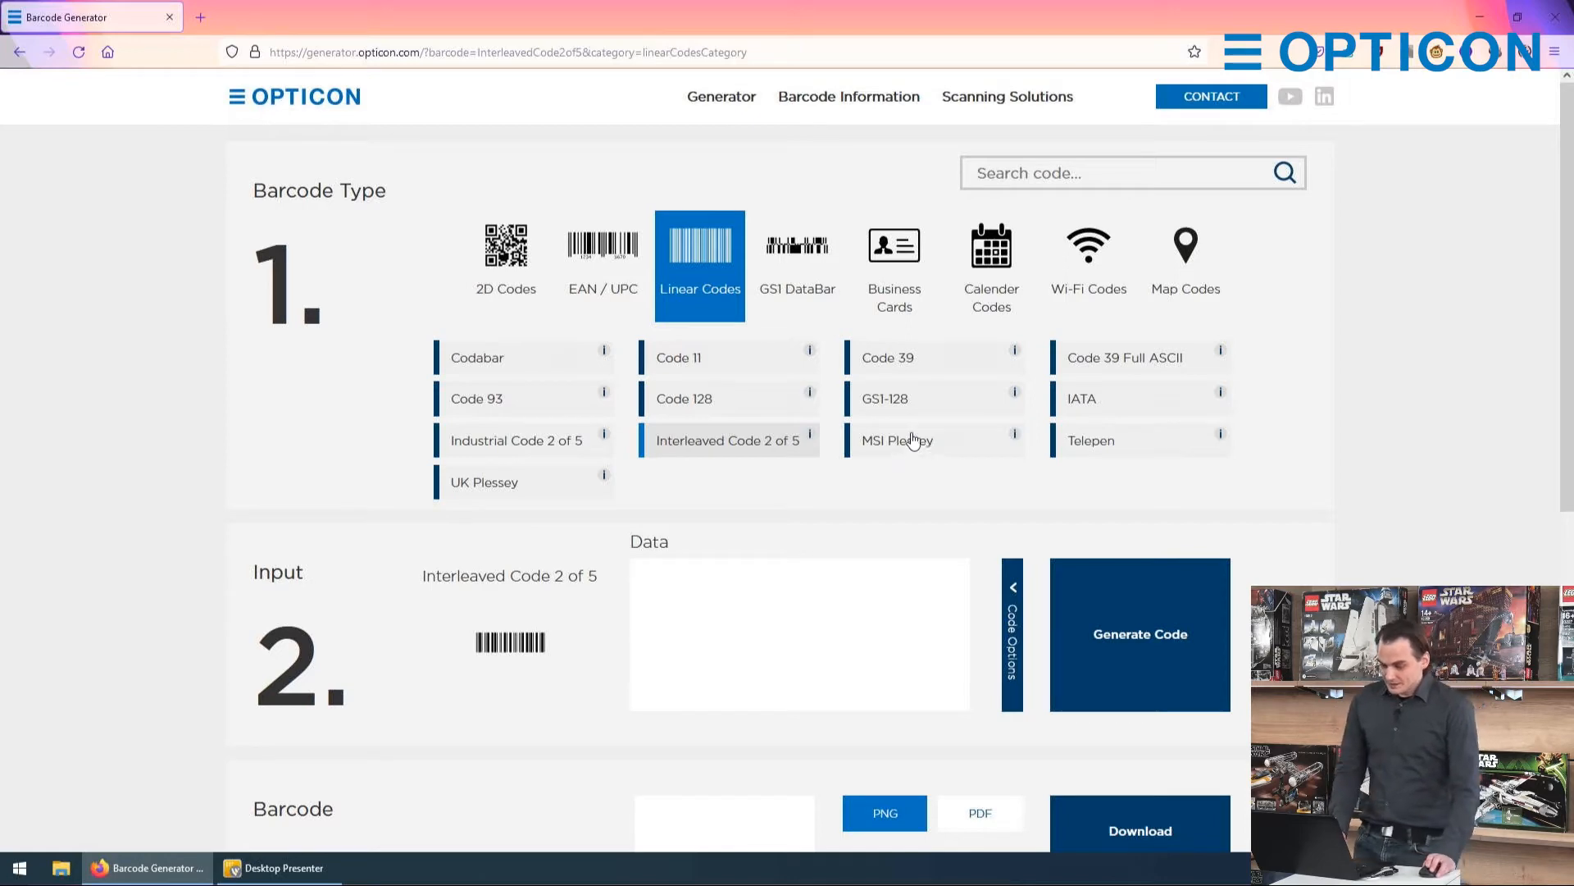
left_click(682, 578)
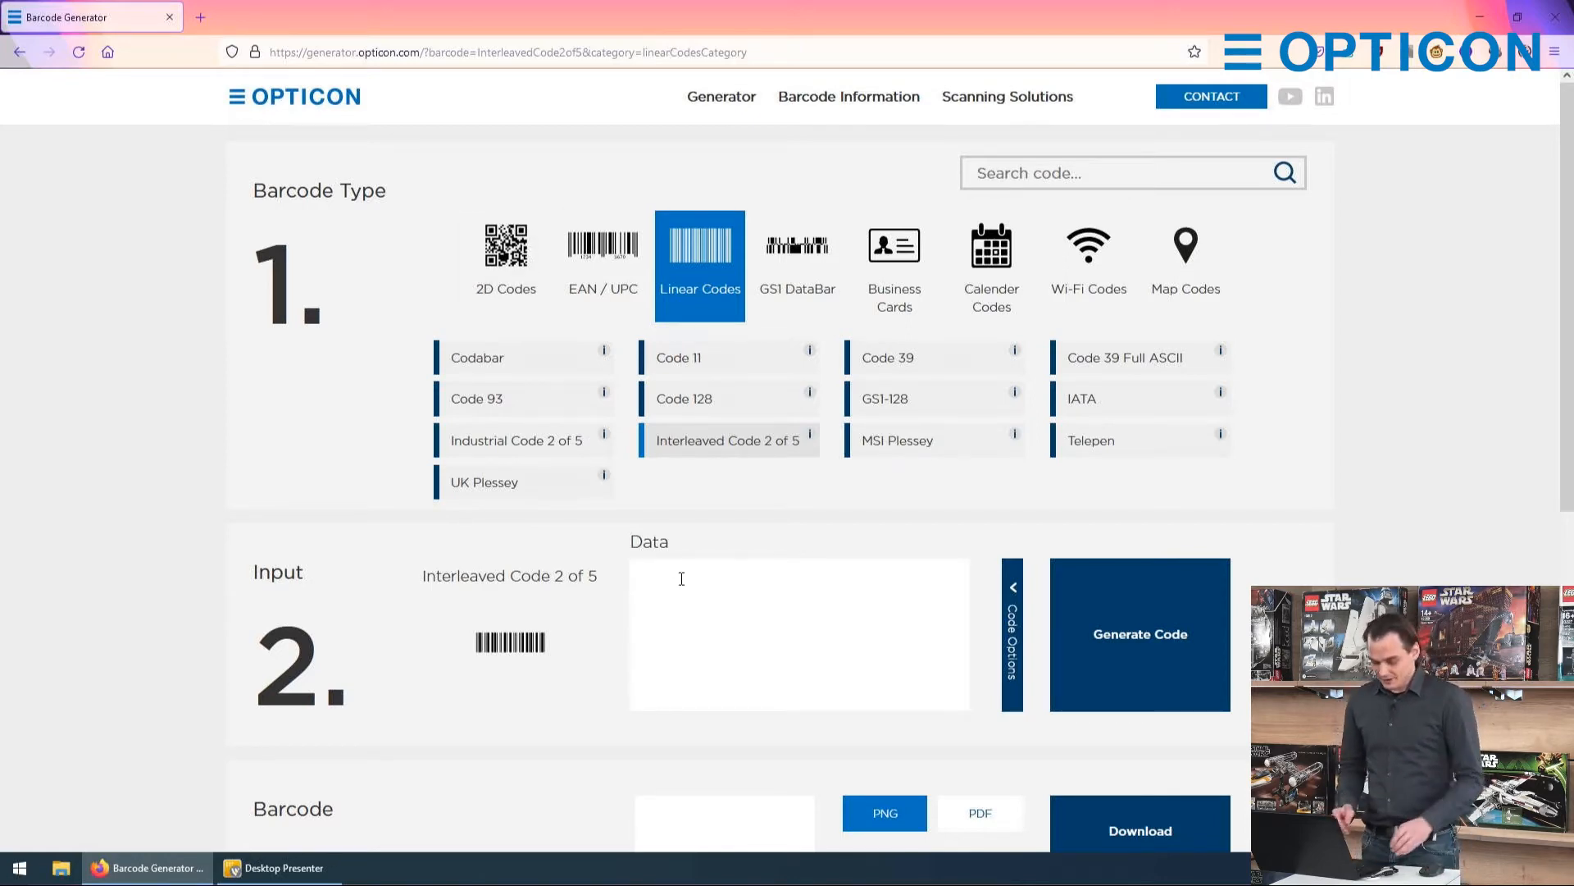
type("1234567")
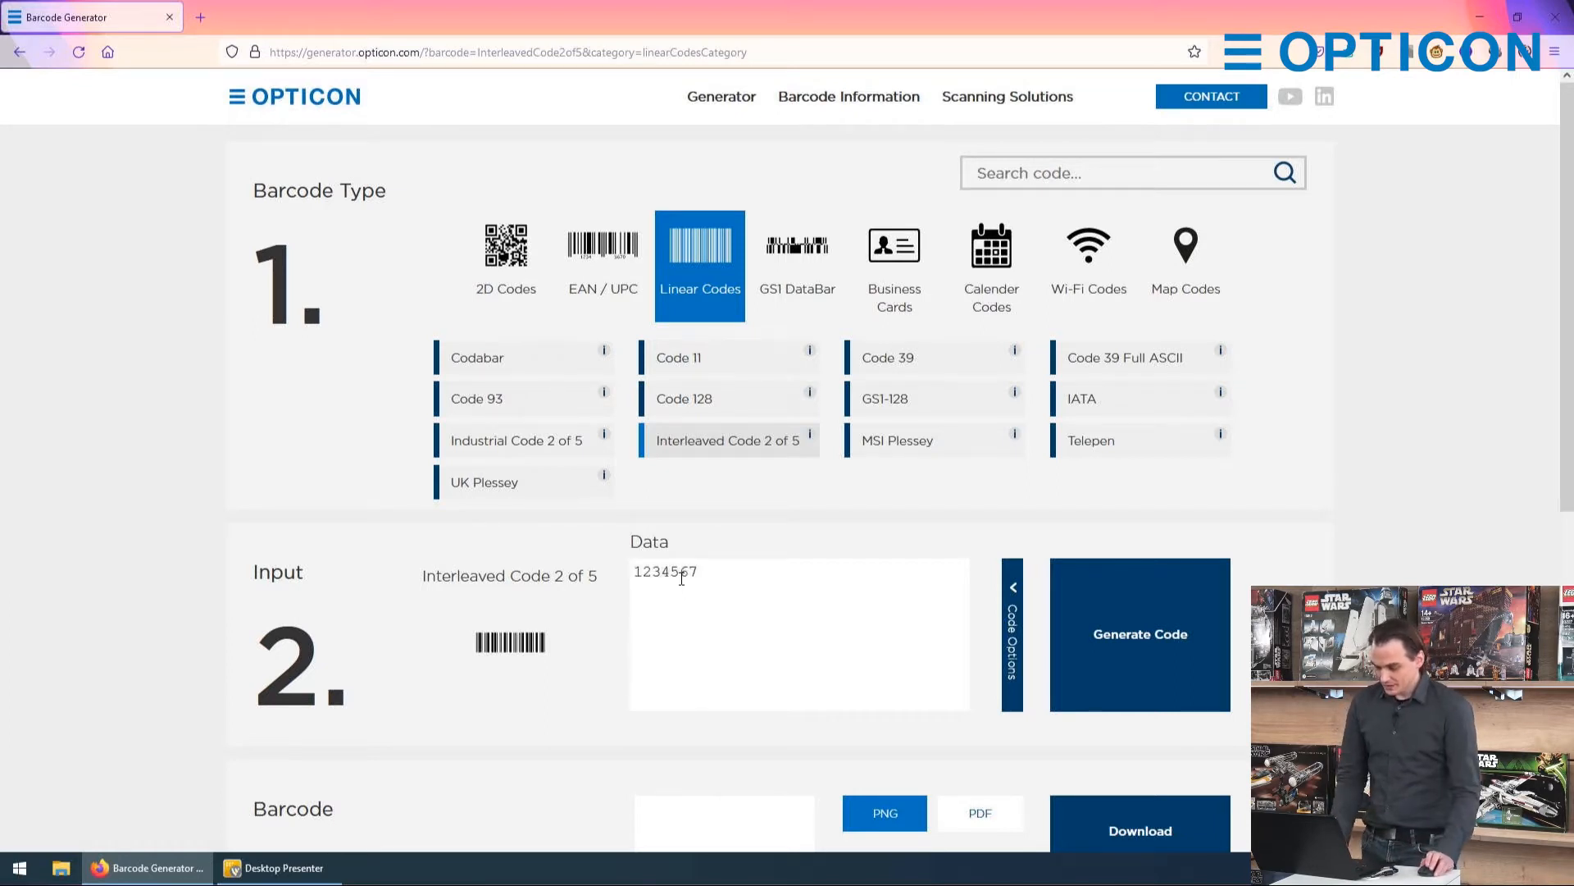
left_click(1122, 693)
scroll(1033, 648, "down", 4)
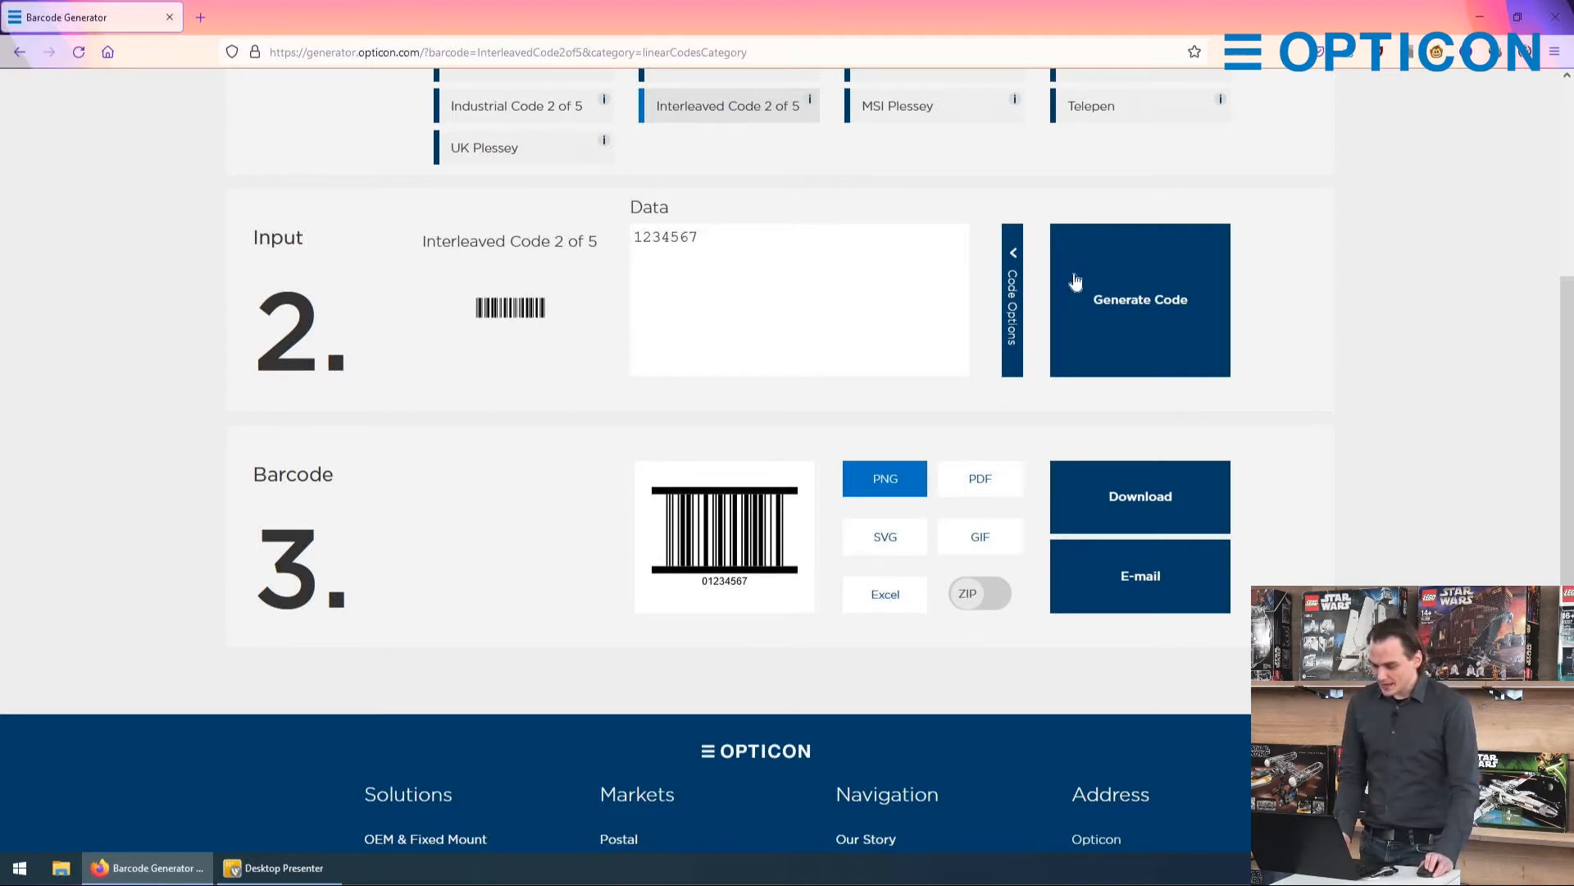
Step: Turn off the guard bars in the code options and regenerate the barcode
left_click(1015, 269)
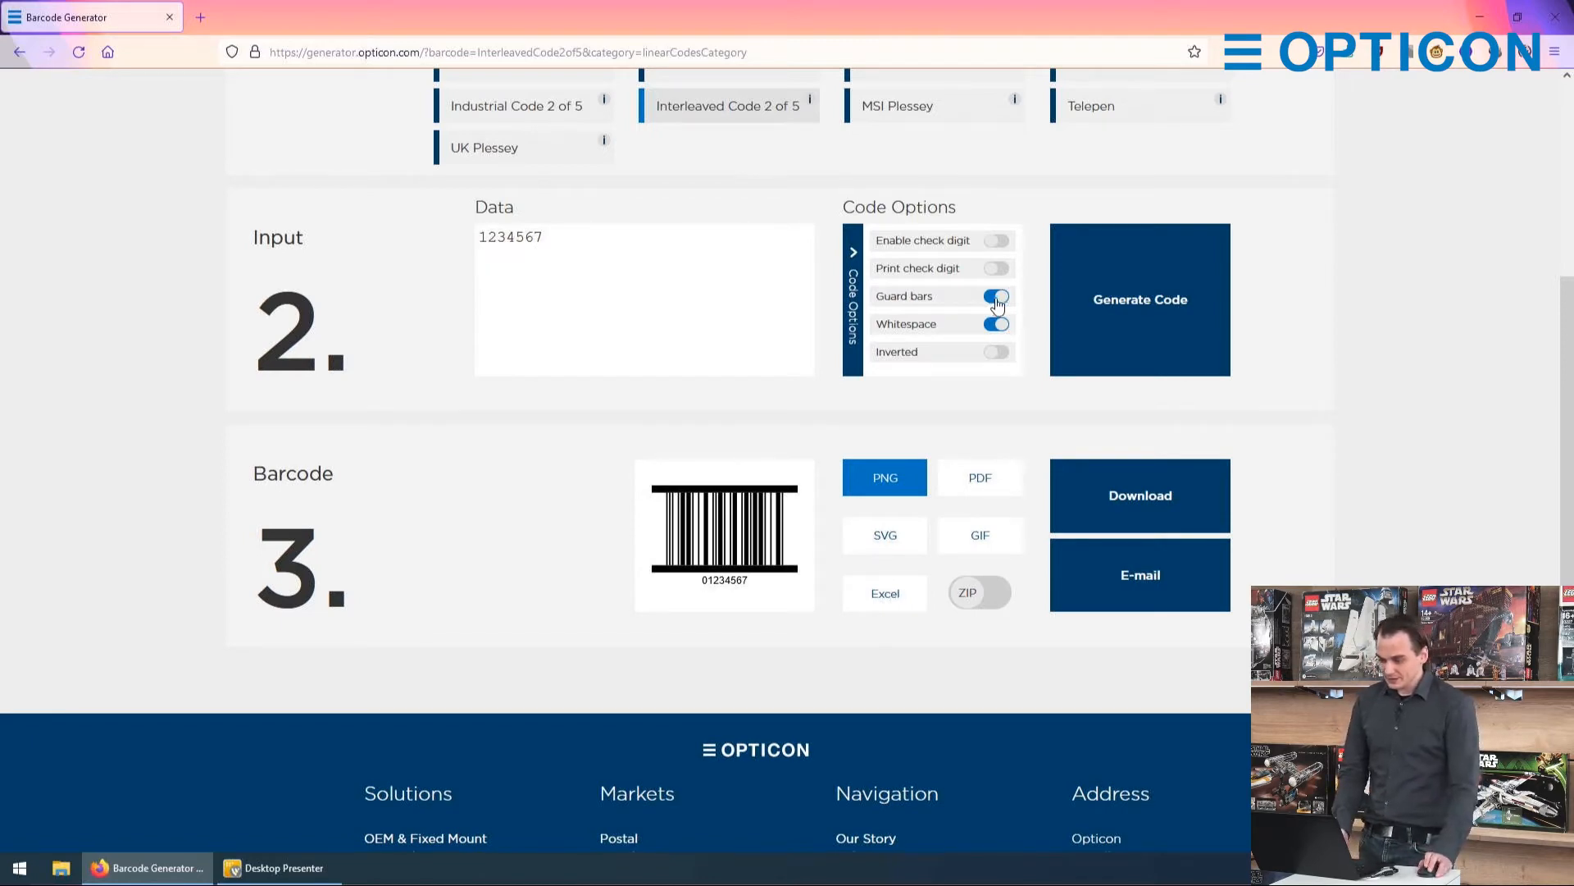
left_click(997, 299)
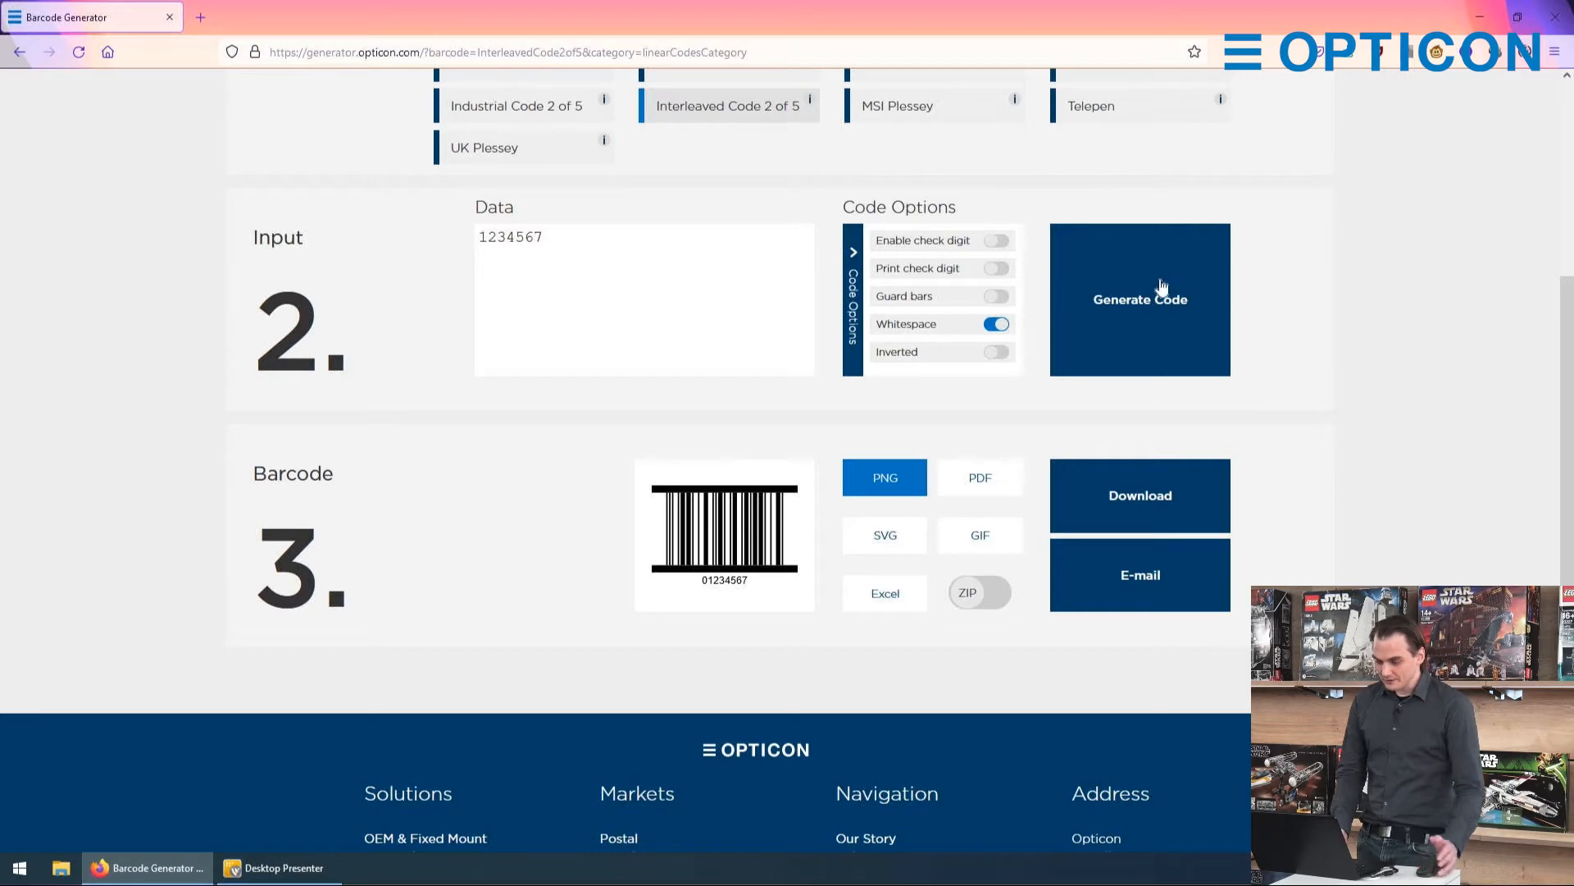
left_click(1162, 287)
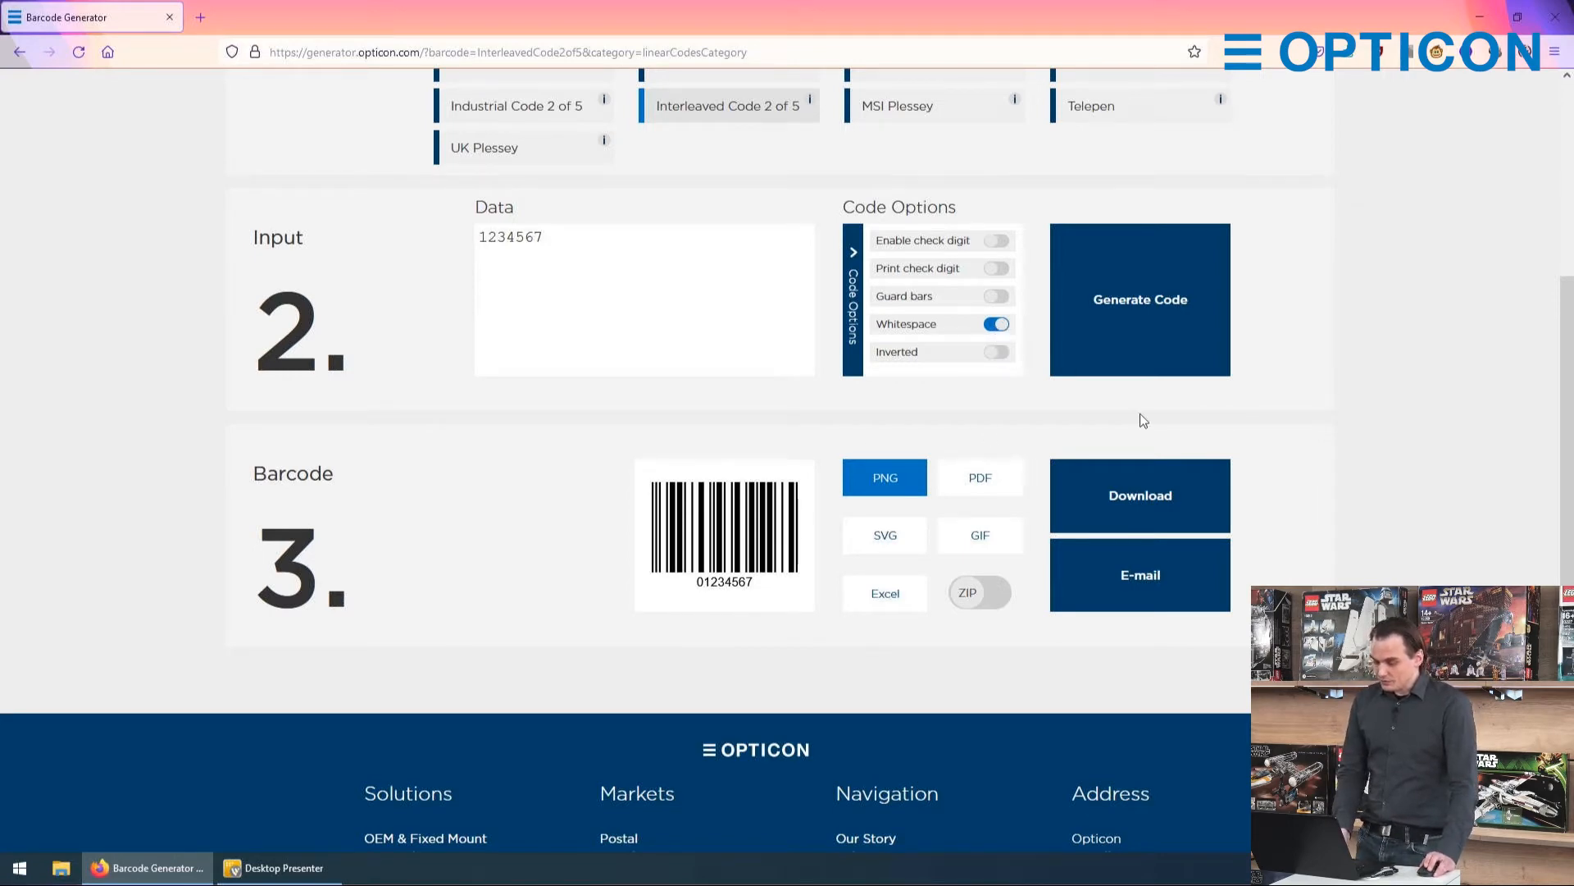
Step: Download the barcode as a PNG, open it in Photos and examine the whitespace around it in the edit view
left_click(1109, 490)
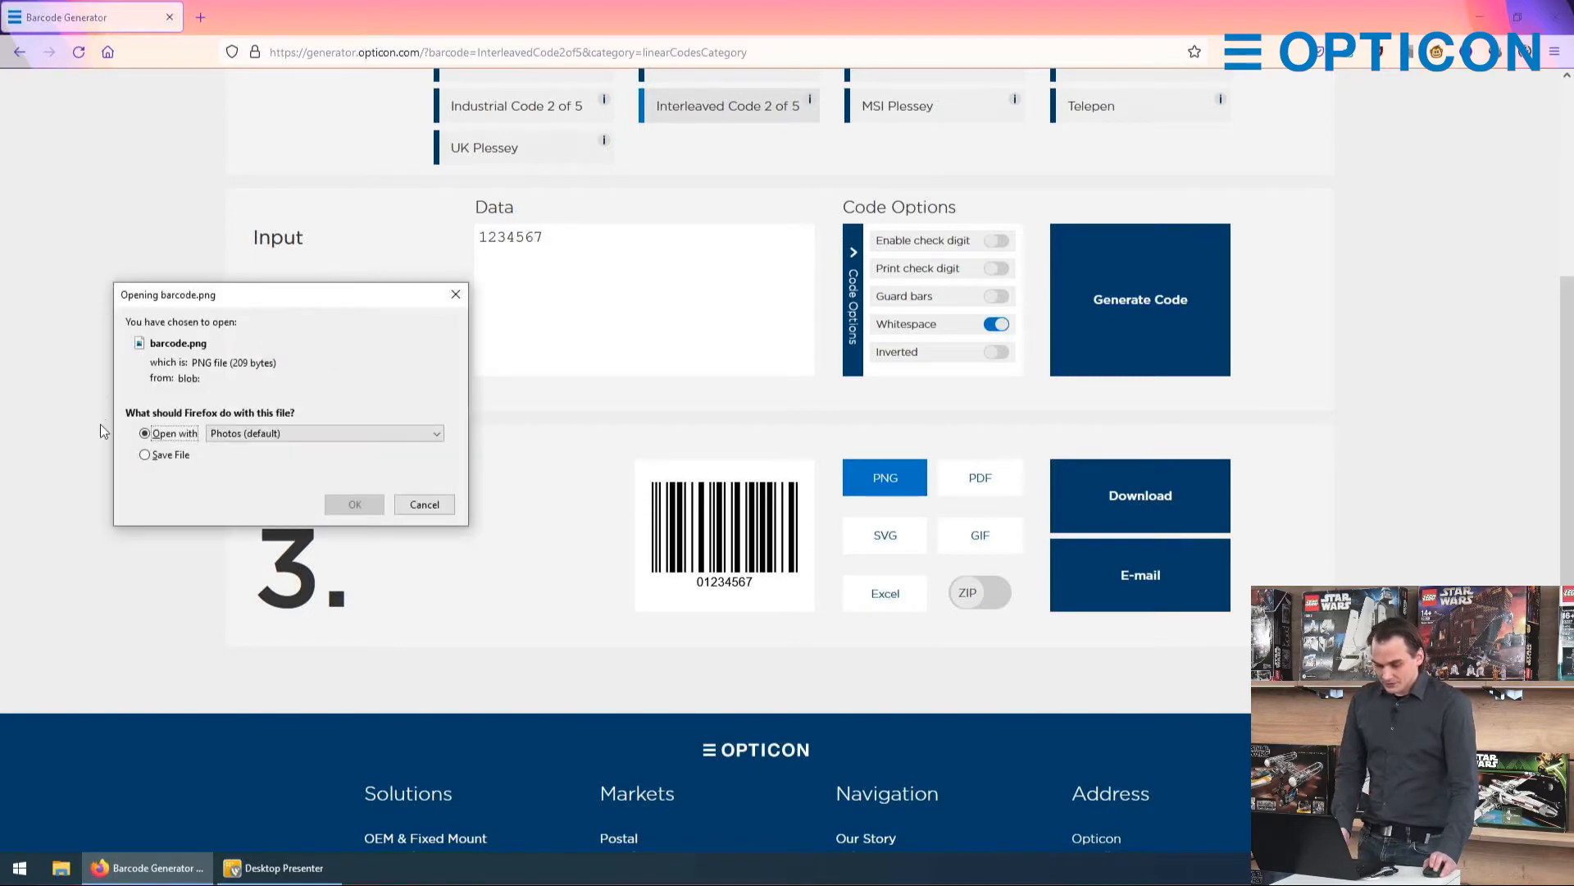
left_click(347, 503)
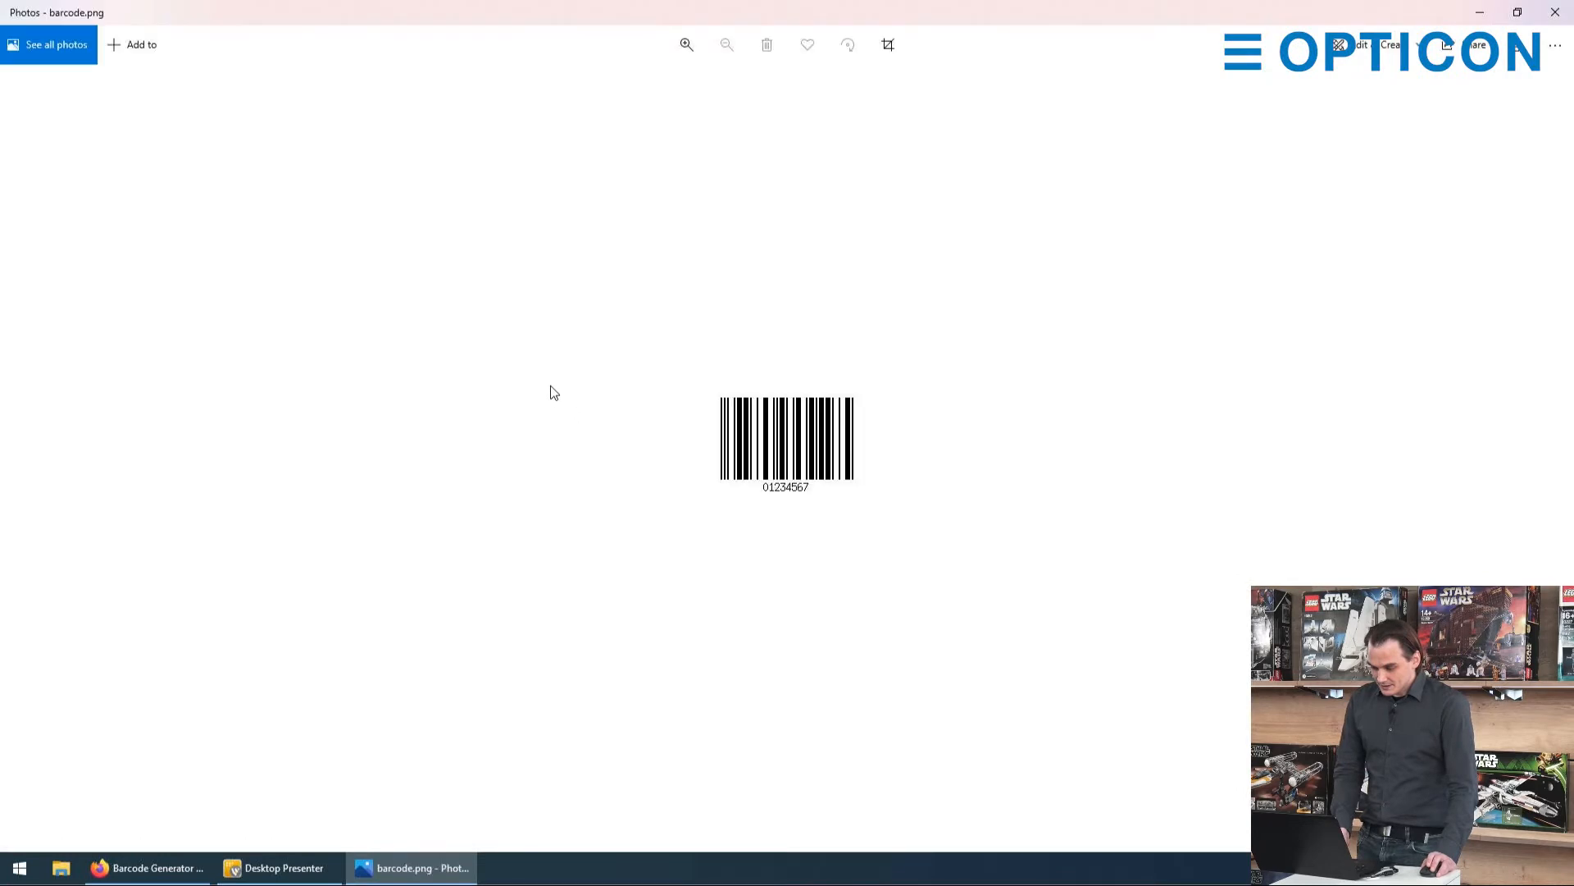
scroll(778, 470, "up", 5)
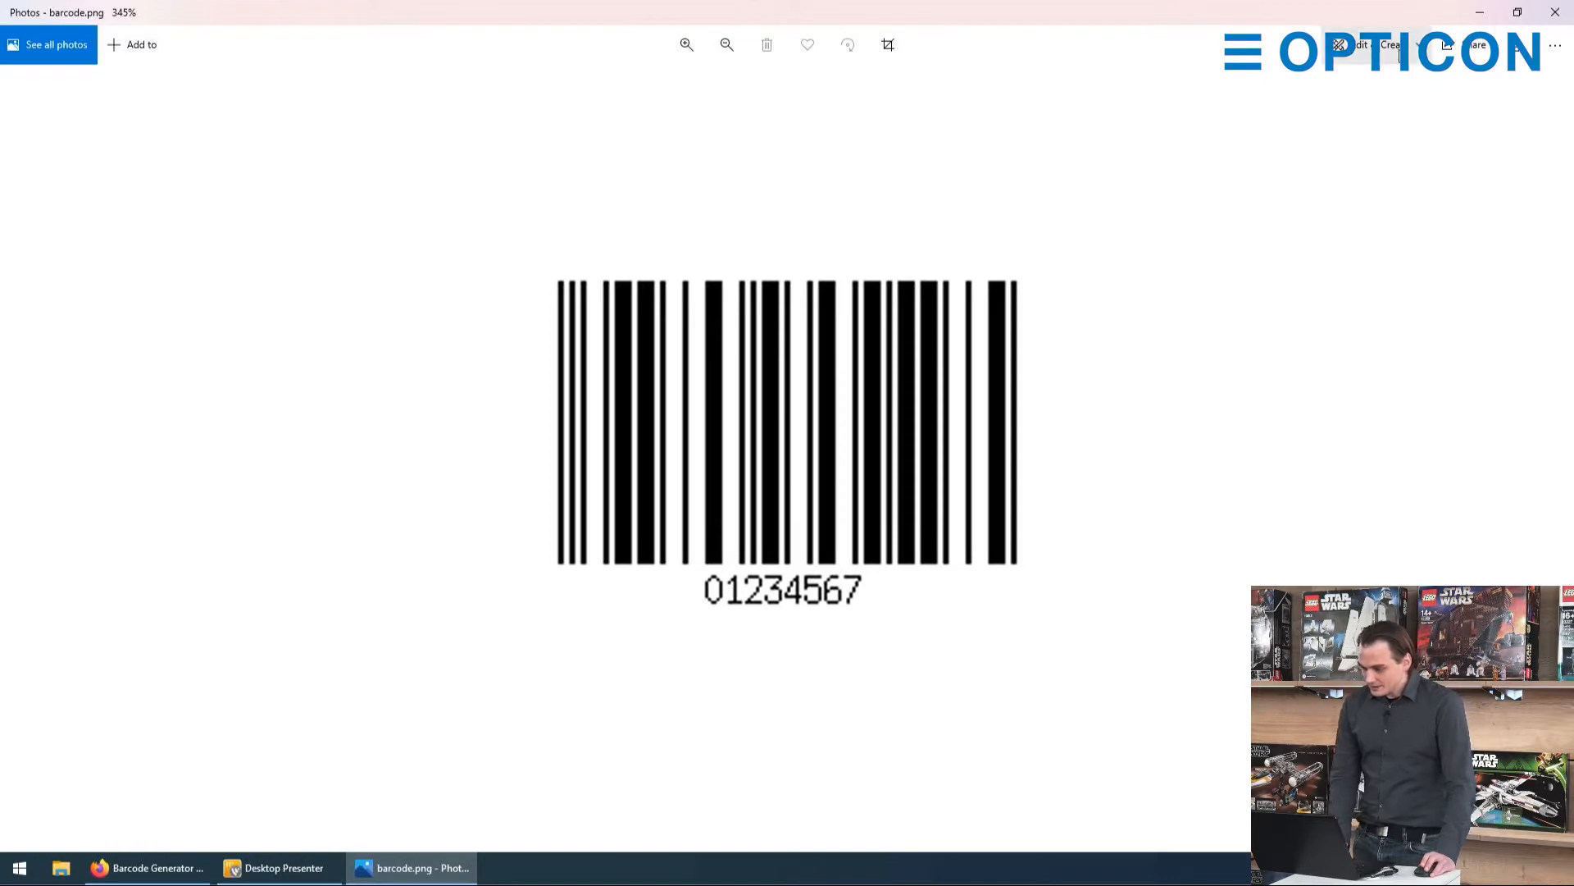
left_click(1401, 54)
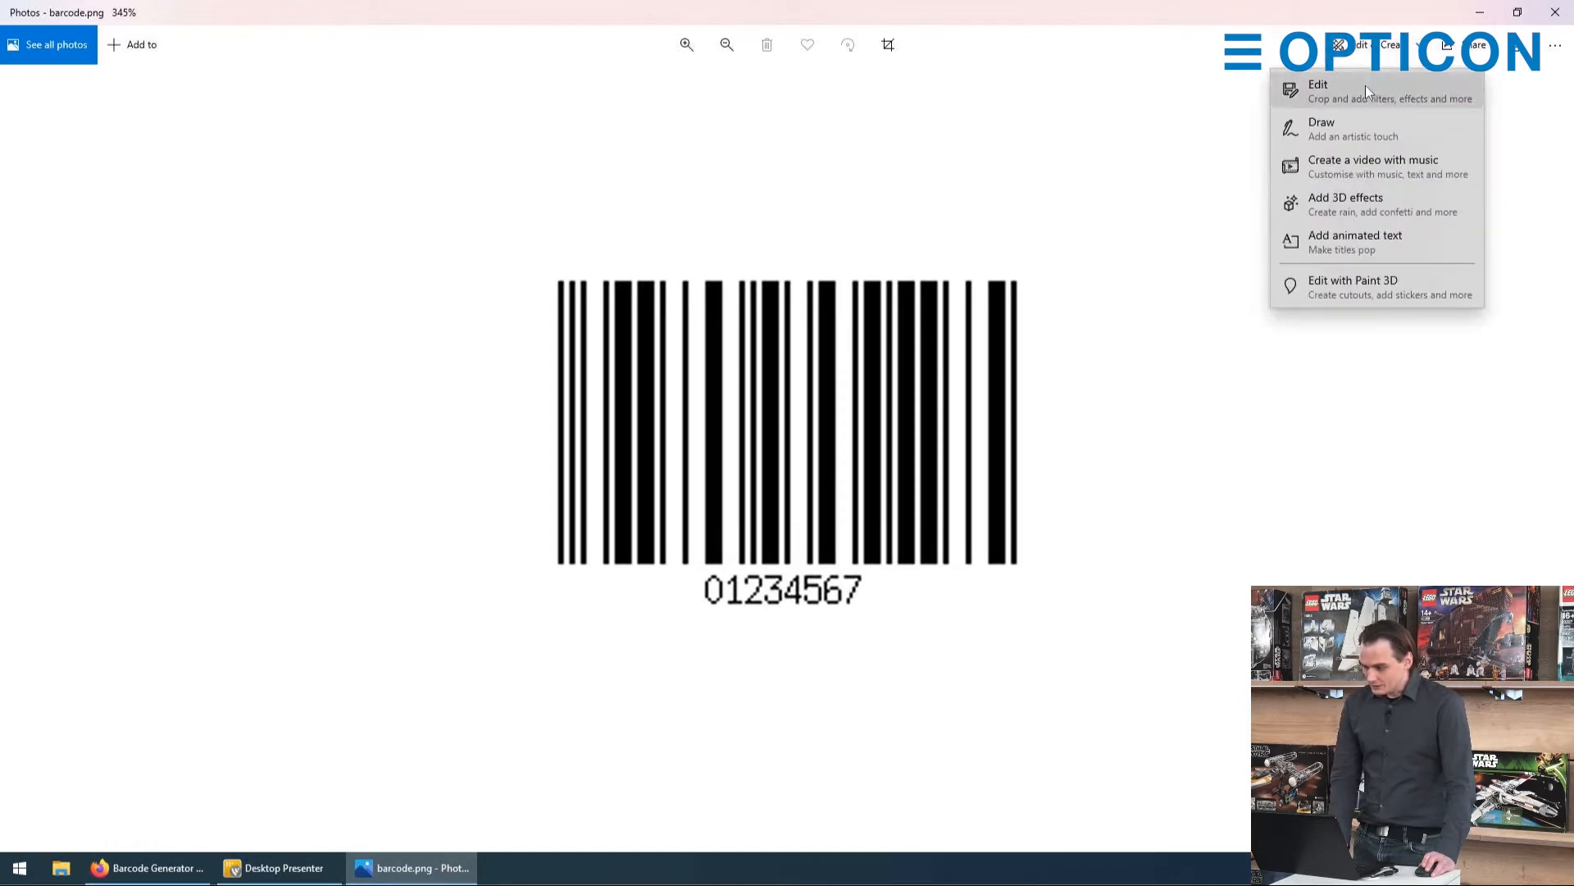
left_click(1365, 87)
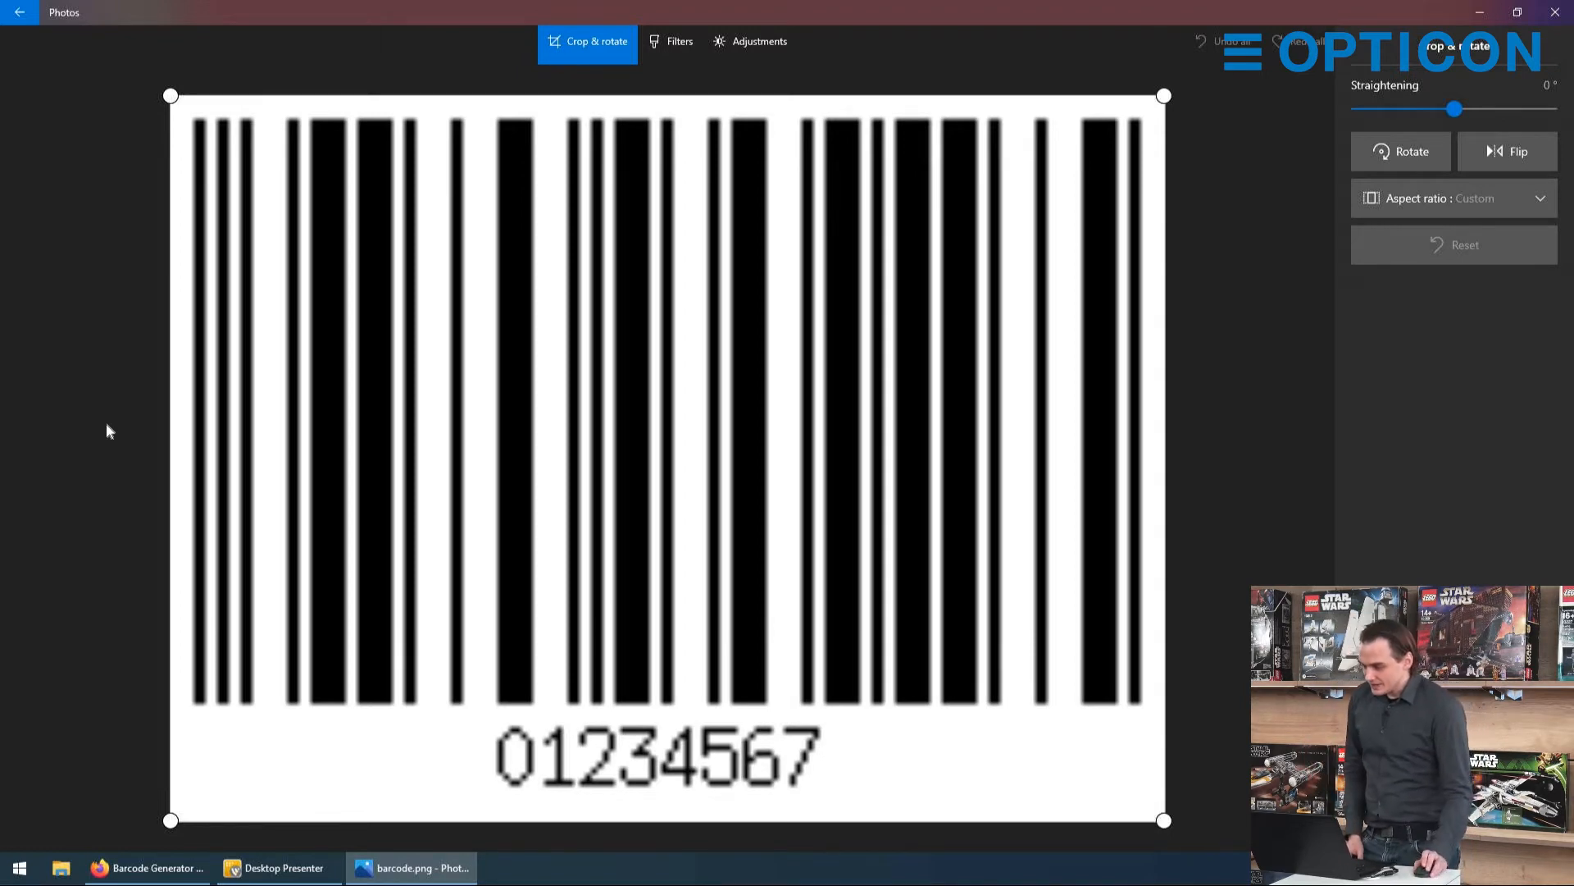
left_click(1555, 13)
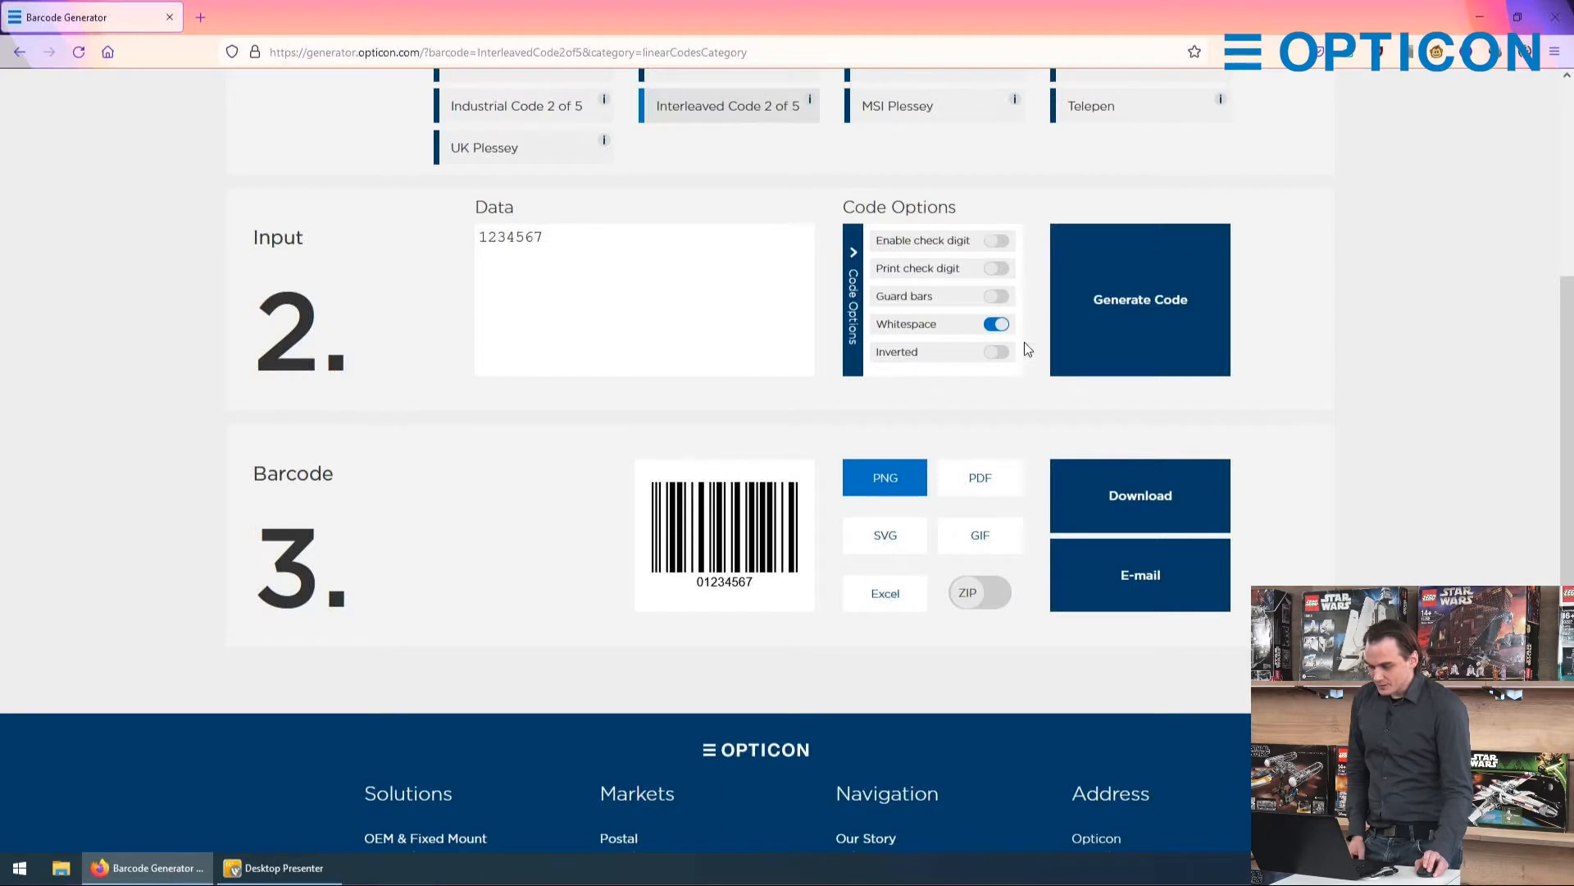
Step: Turn off Whitespace, regenerate the barcode, and open the downloaded PNG in Photos to examine its edges
left_click(997, 324)
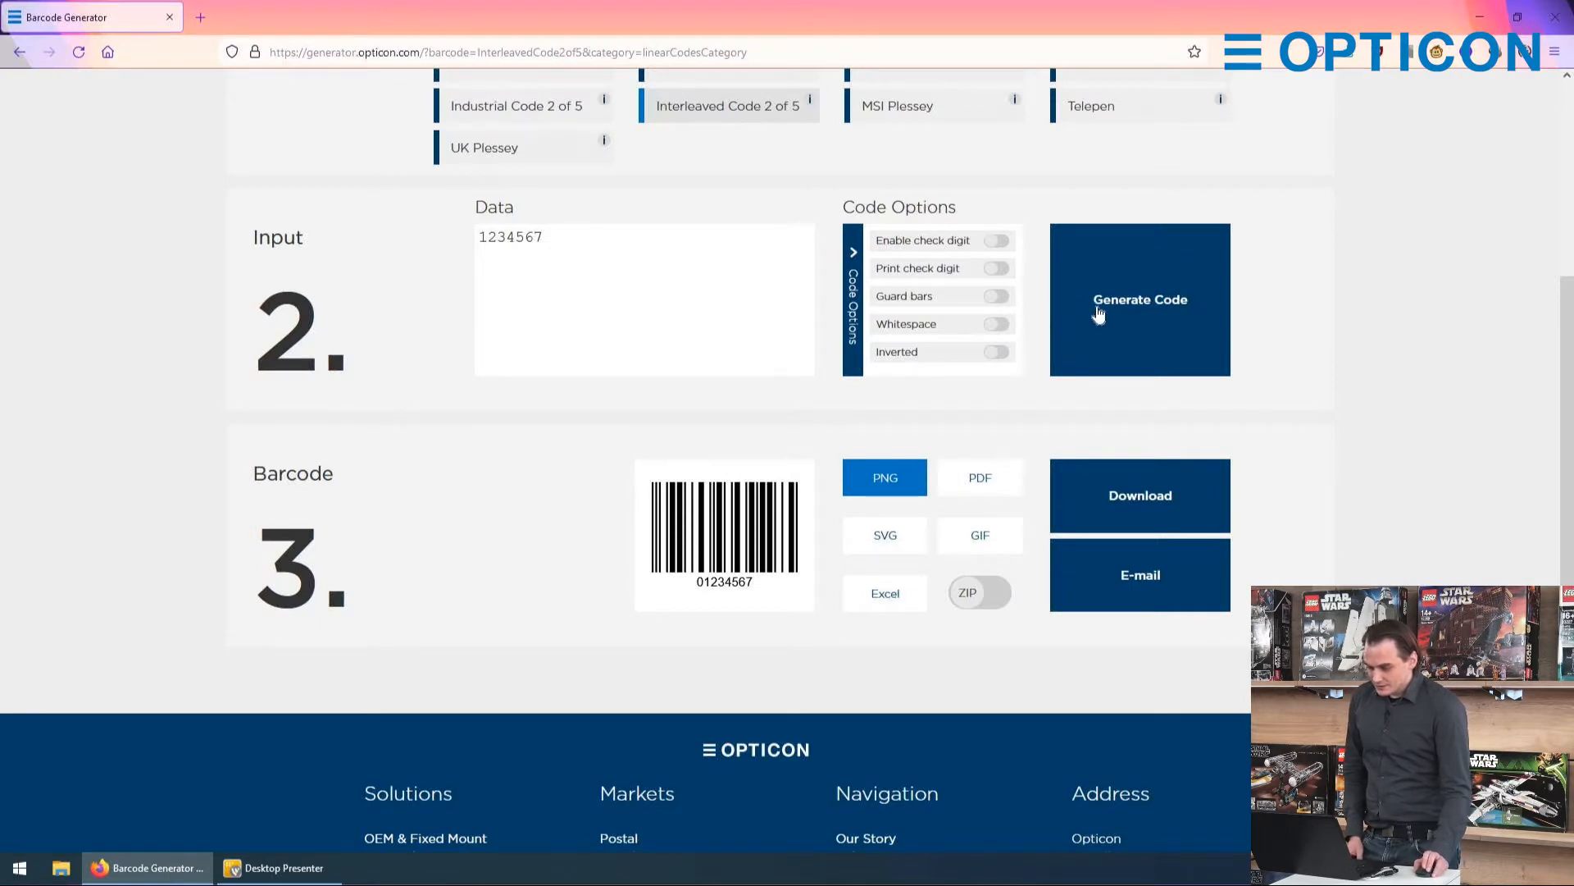
left_click(1122, 495)
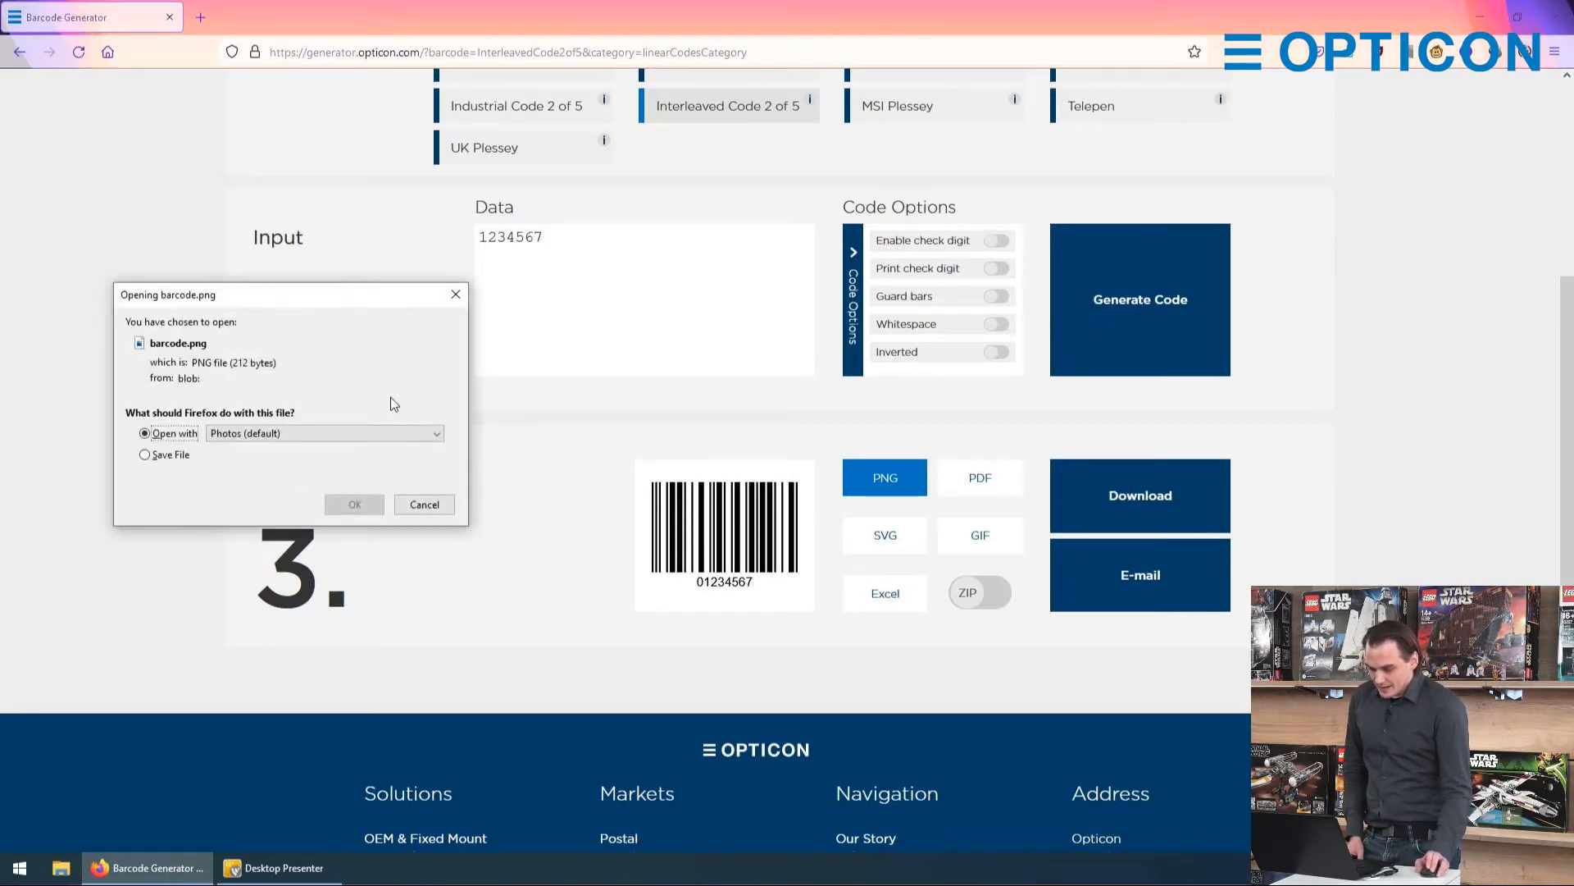
left_click(355, 505)
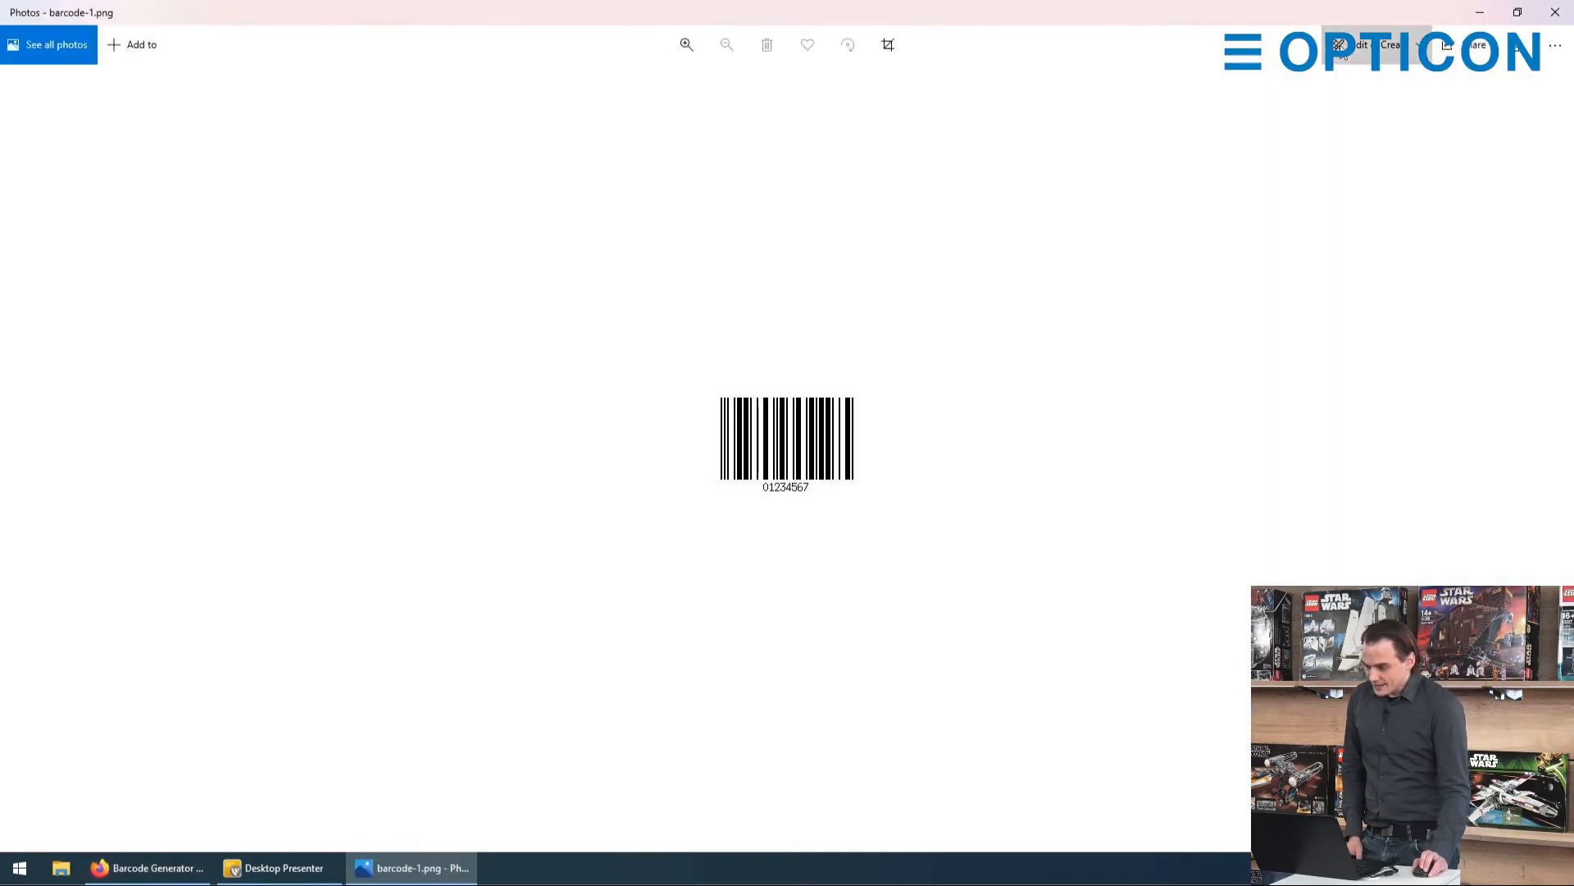
left_click(1343, 50)
left_click(1322, 97)
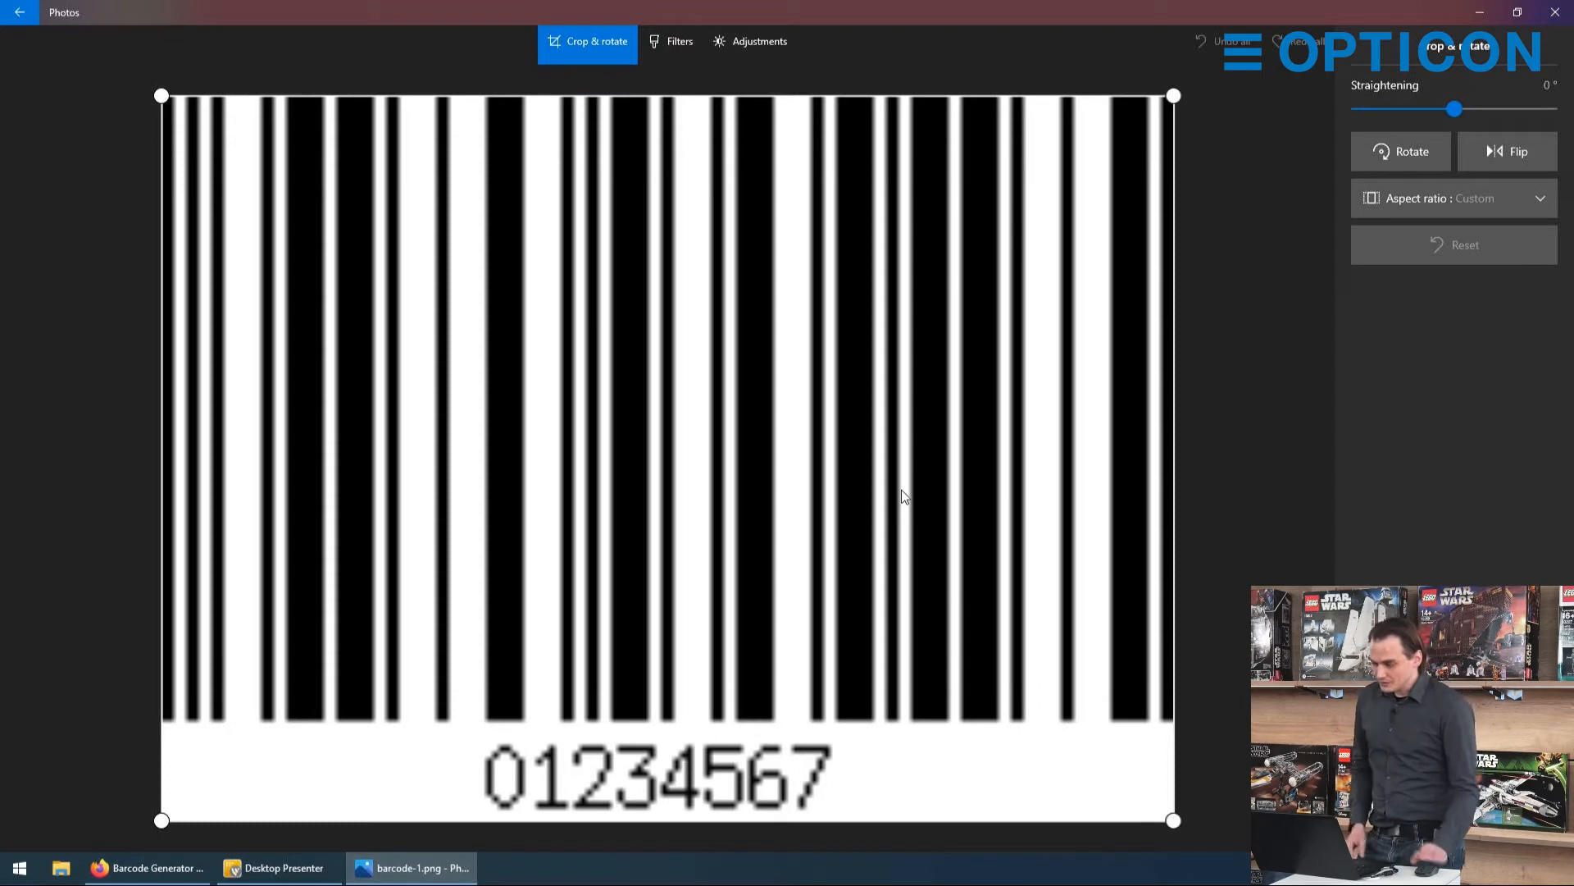
left_click(1550, 14)
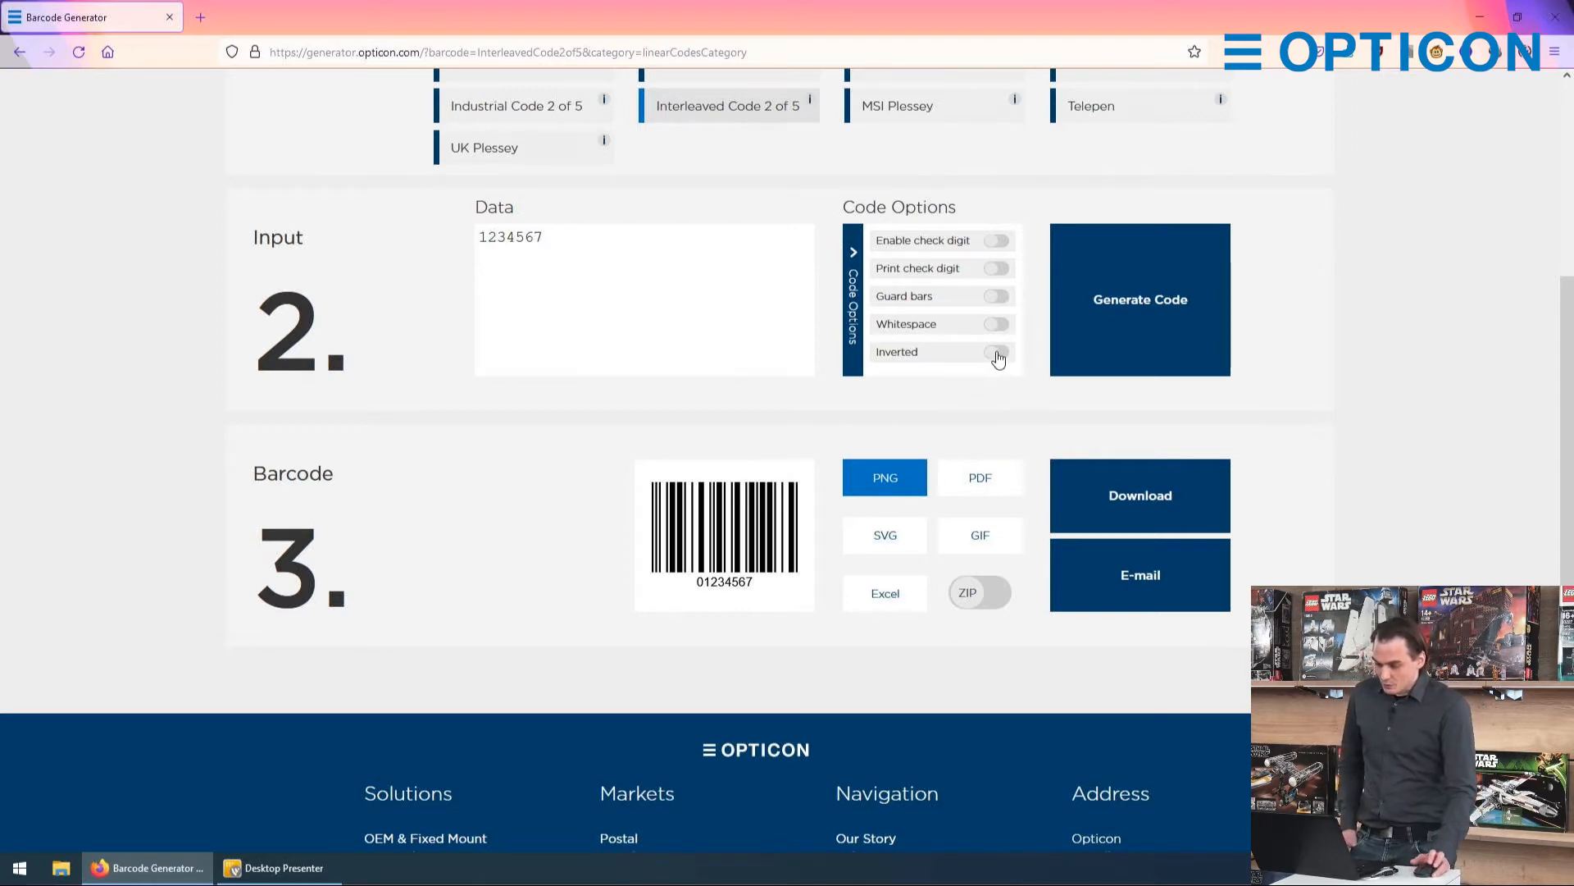
Step: Generate the barcode with the Inverted option on, and switch that option back off
left_click(997, 358)
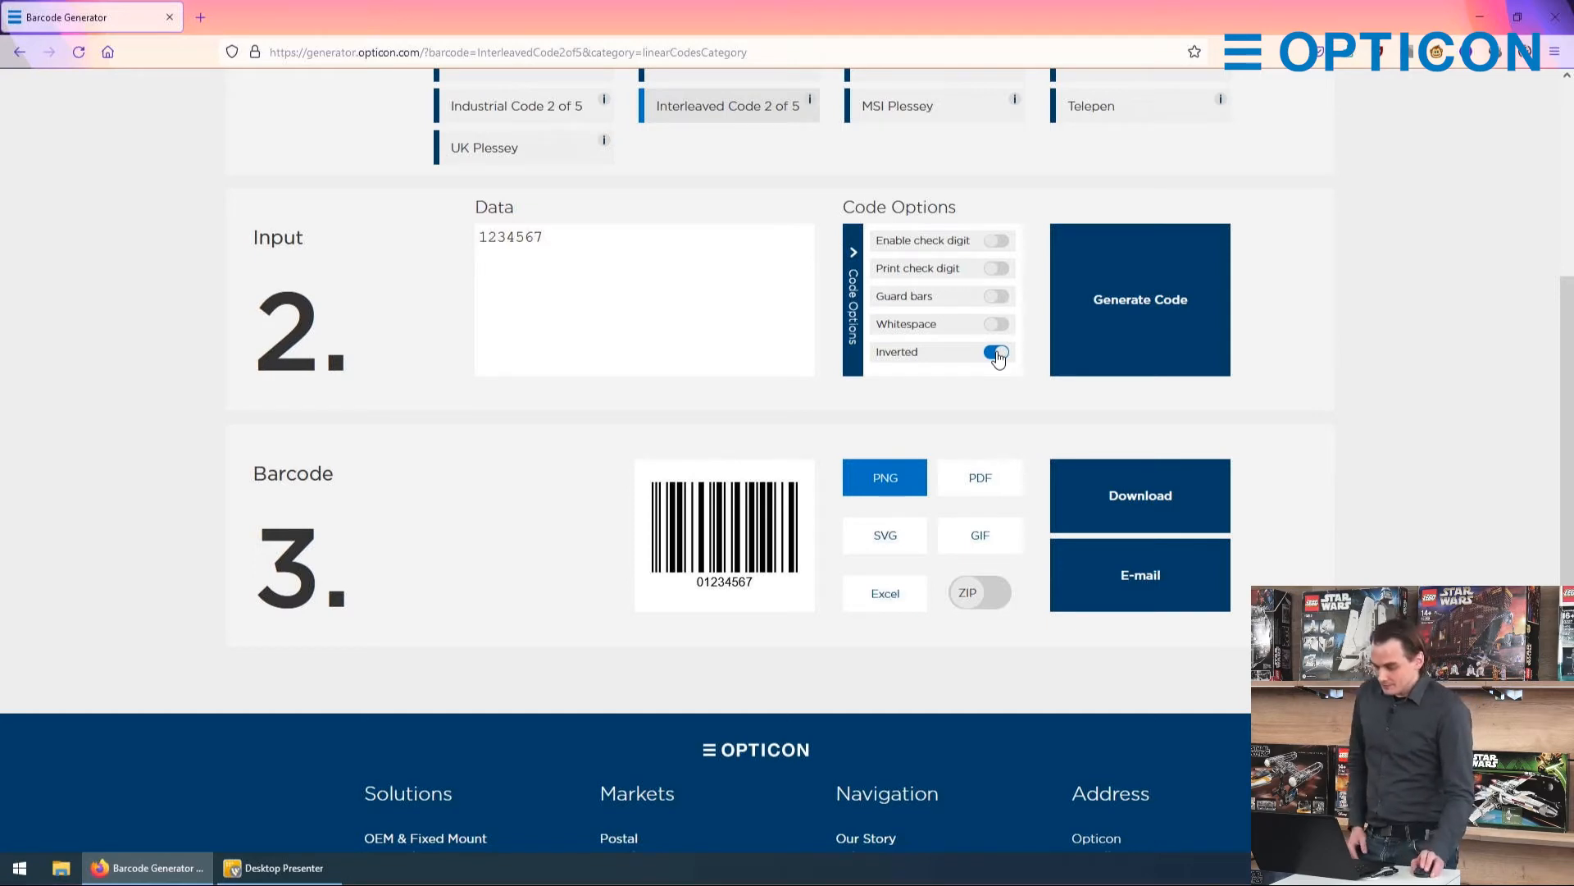
left_click(1101, 358)
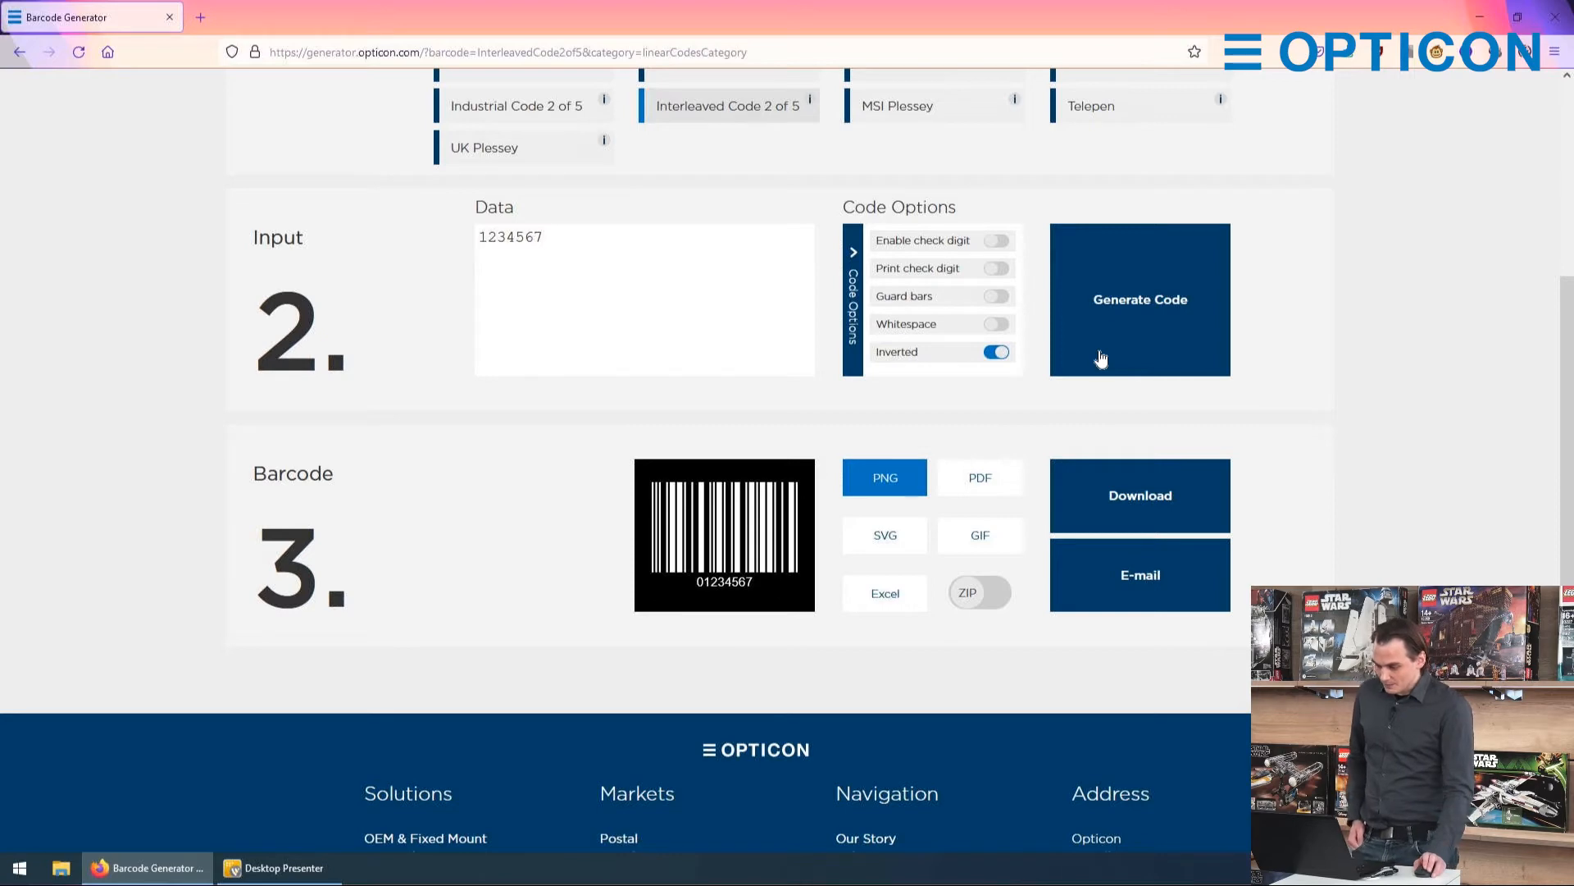
left_click(996, 351)
Step: Turn on both Print check digit and Enable check digit and regenerate the barcode
left_click(996, 269)
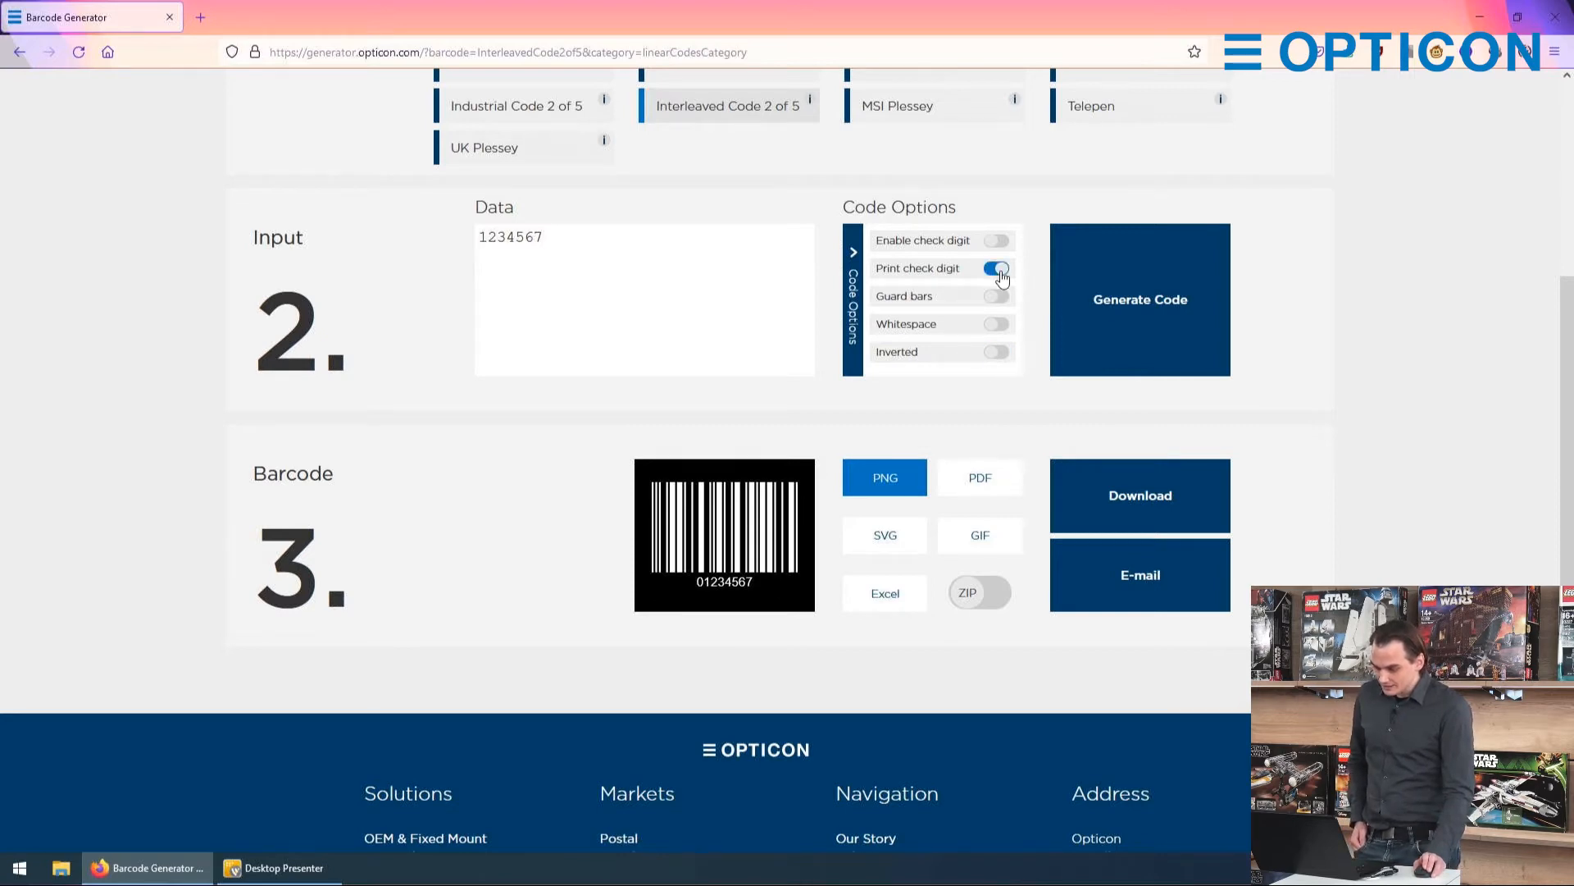
left_click(1072, 302)
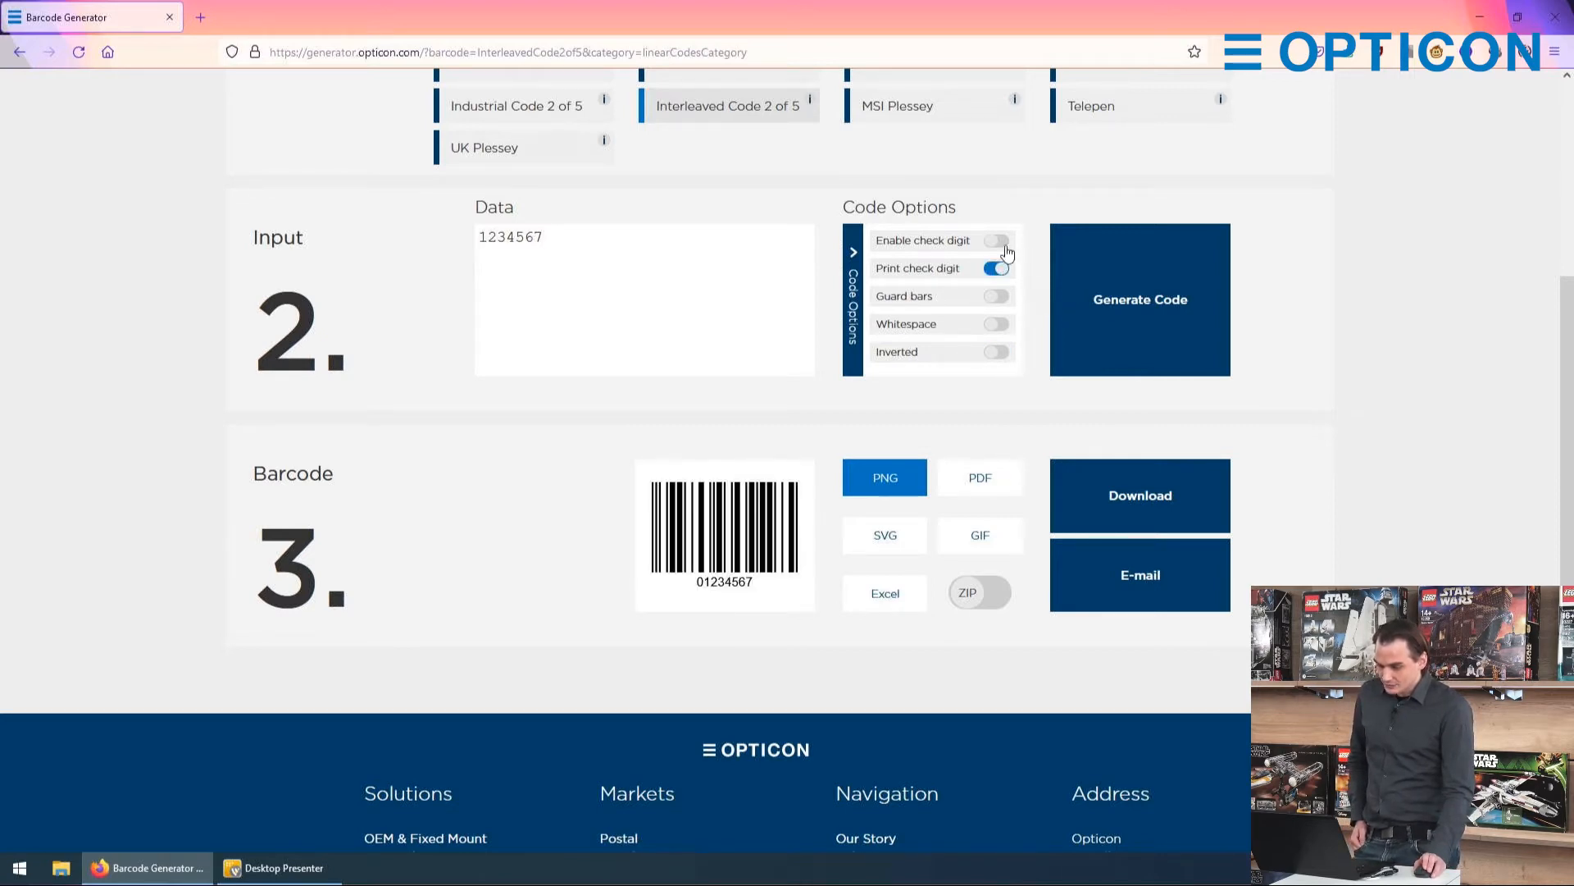
left_click(1001, 243)
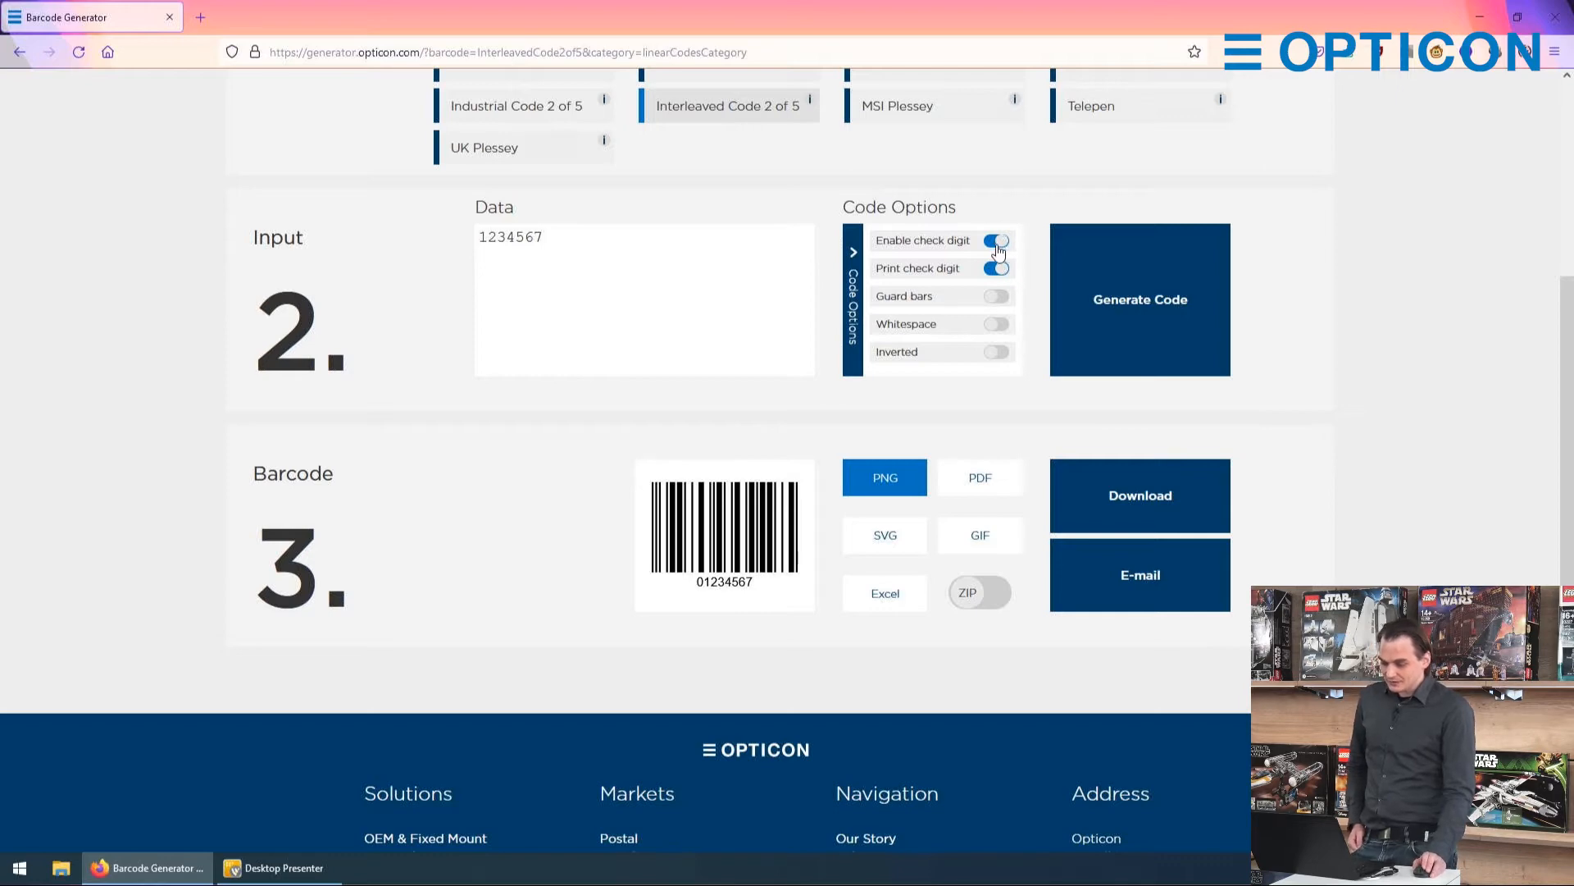
left_click(1100, 288)
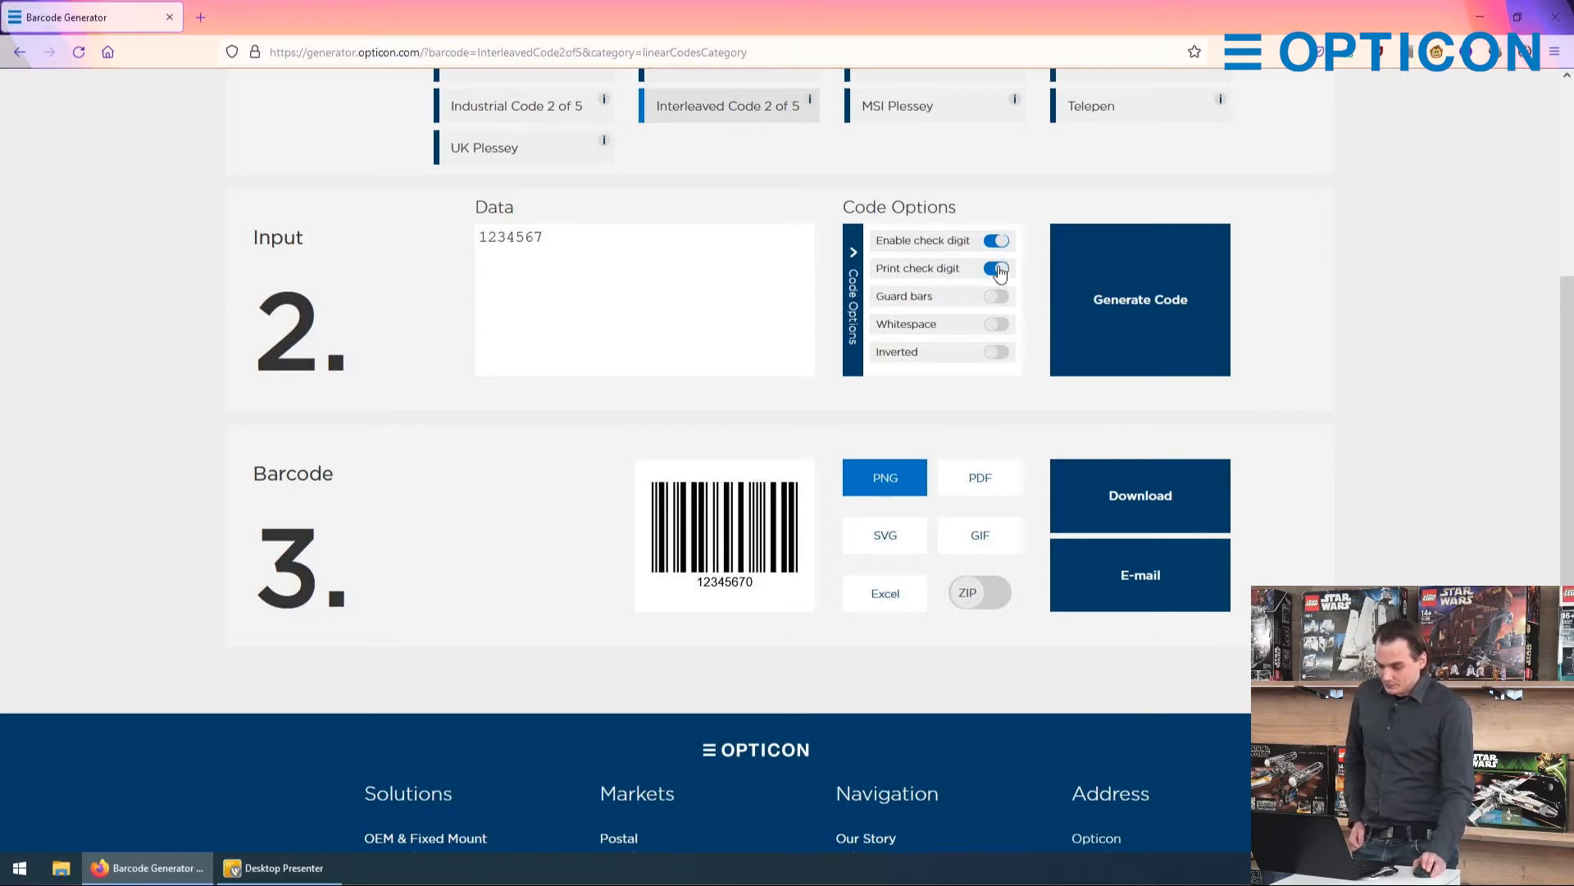
Step: Generate the barcode with Print check digit off, and again with it switched back on
left_click(997, 269)
left_click(1096, 289)
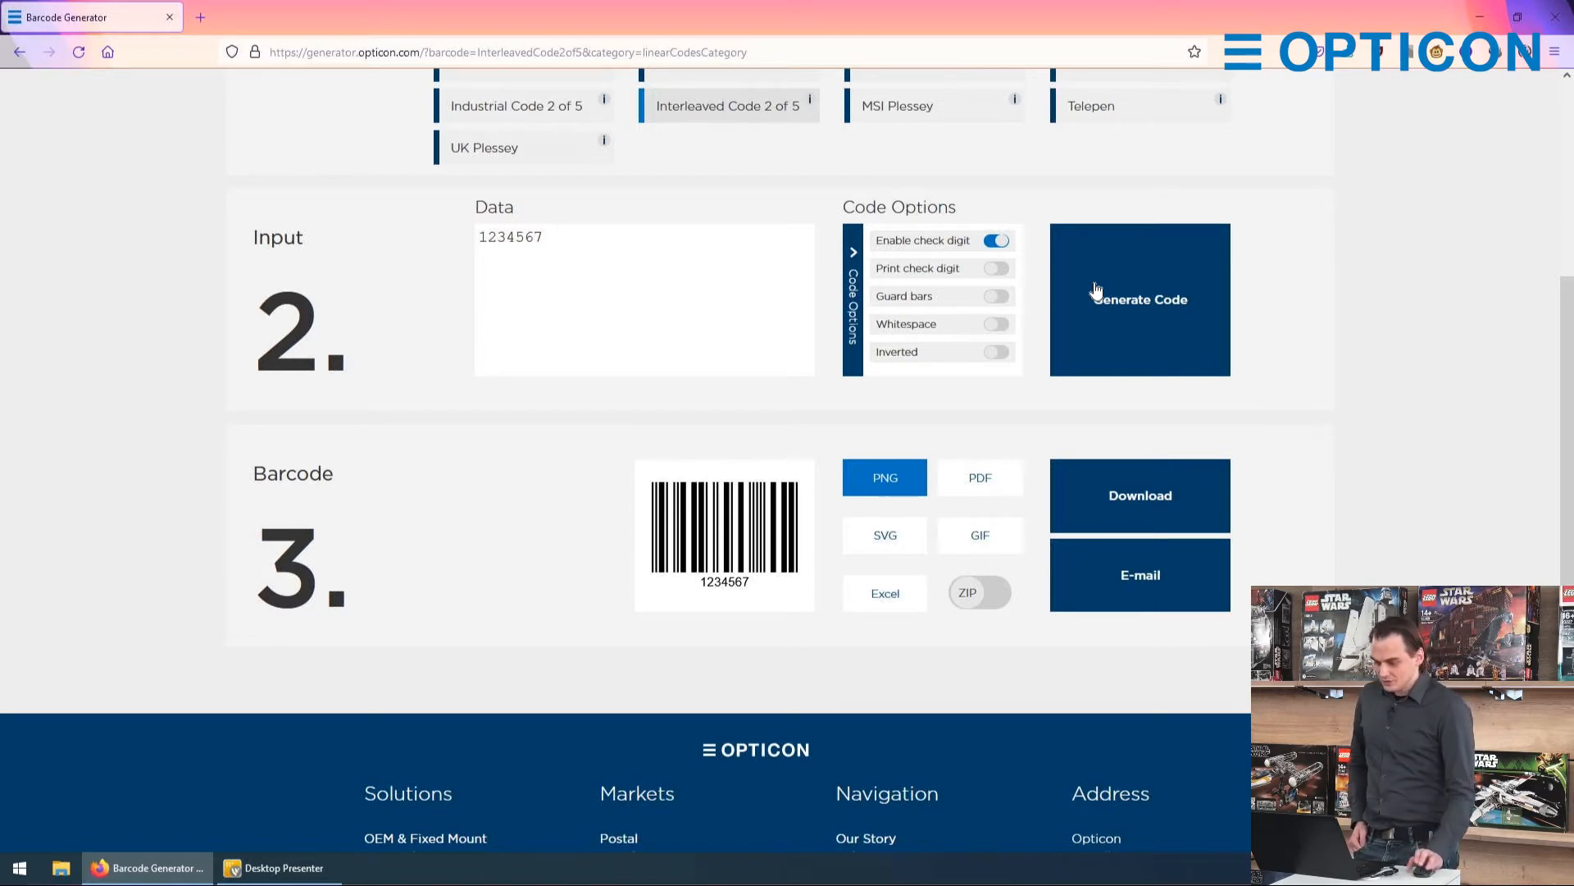
left_click(997, 269)
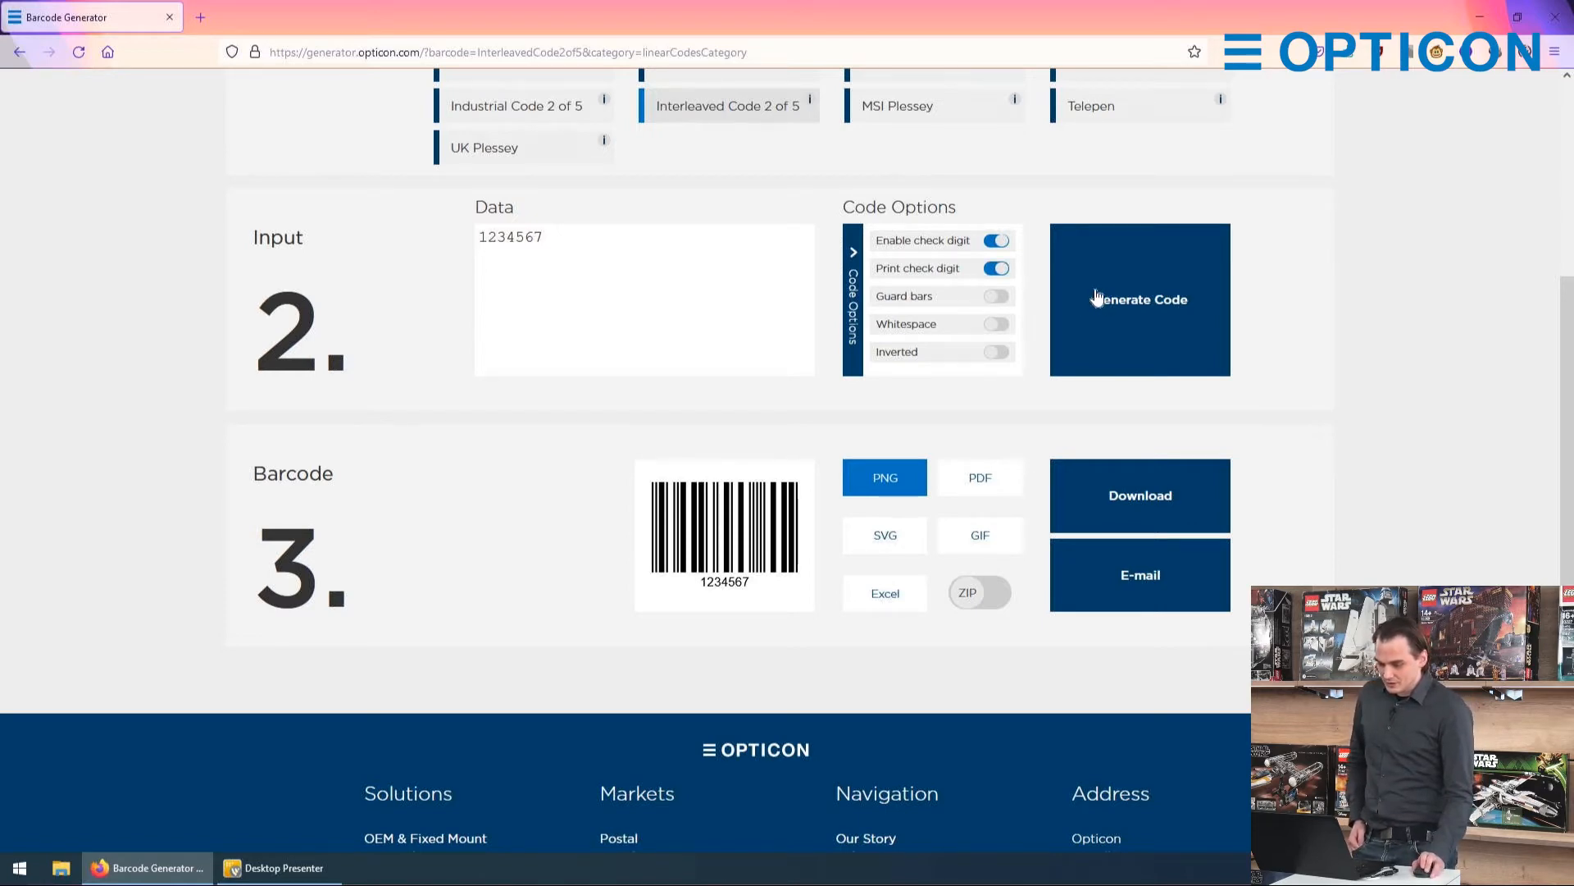
left_click(1096, 297)
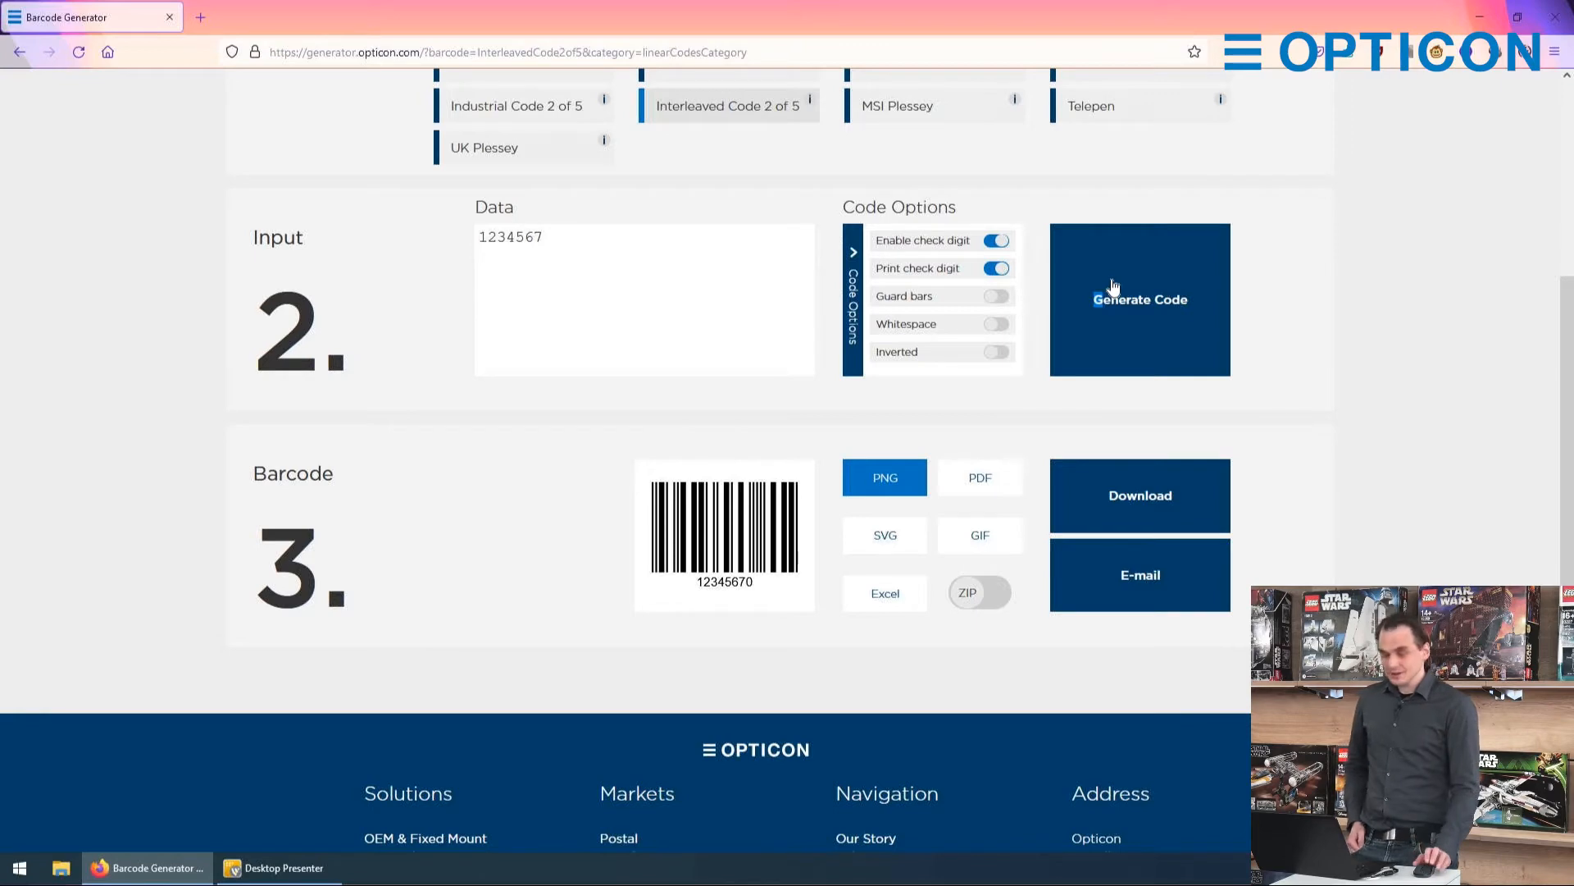
Step: Switch the barcode type to 2D Codes and generate a QR Code from the data "@#$%^"
scroll(1066, 299, "up", 4)
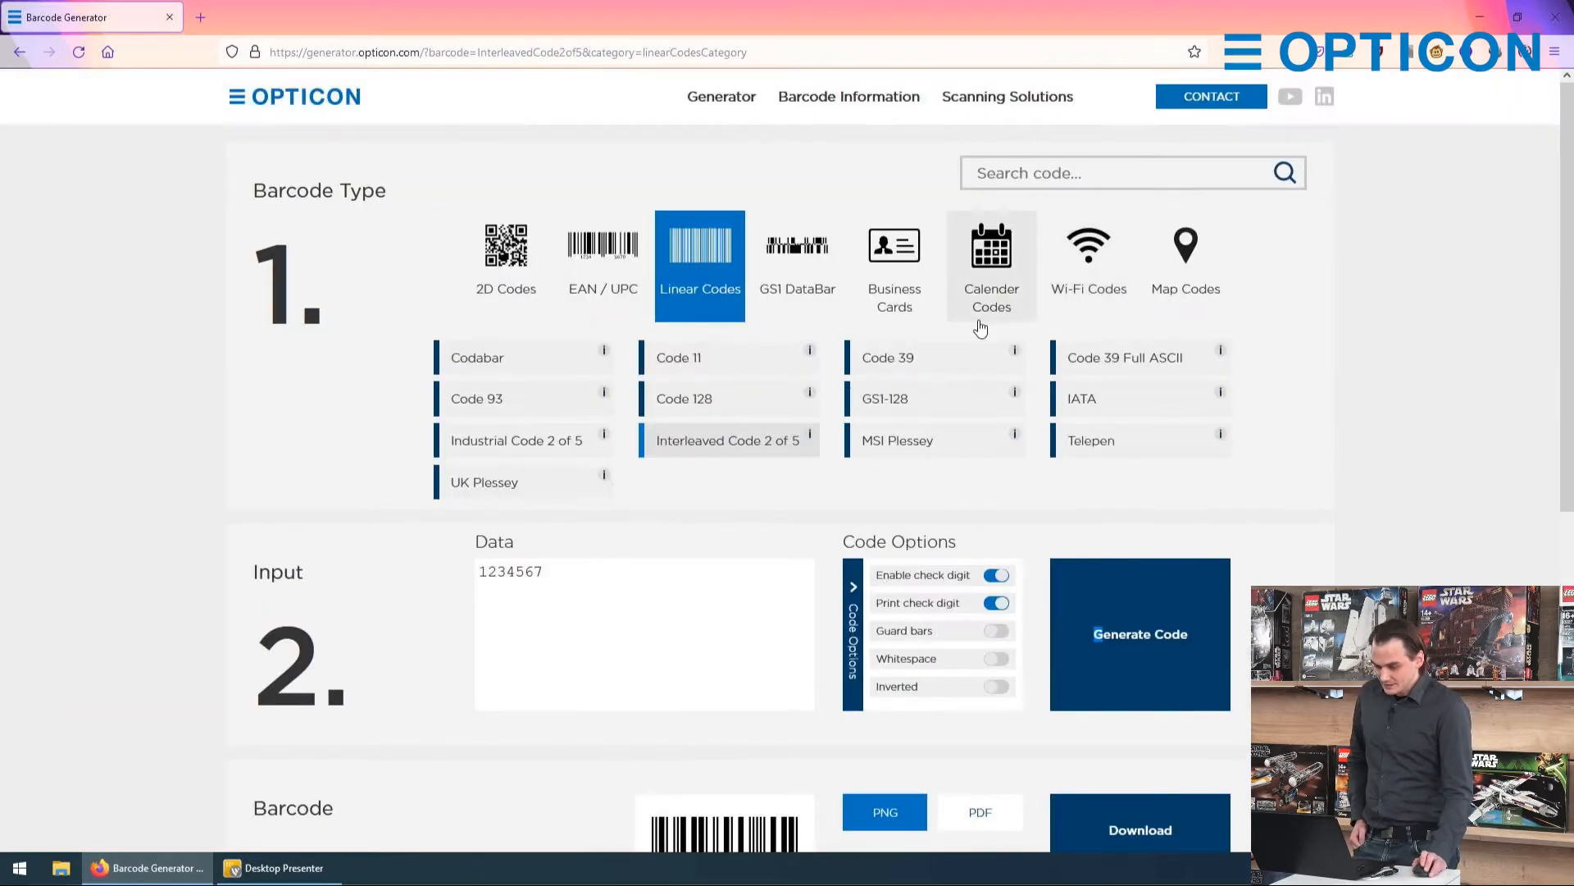
left_click(481, 223)
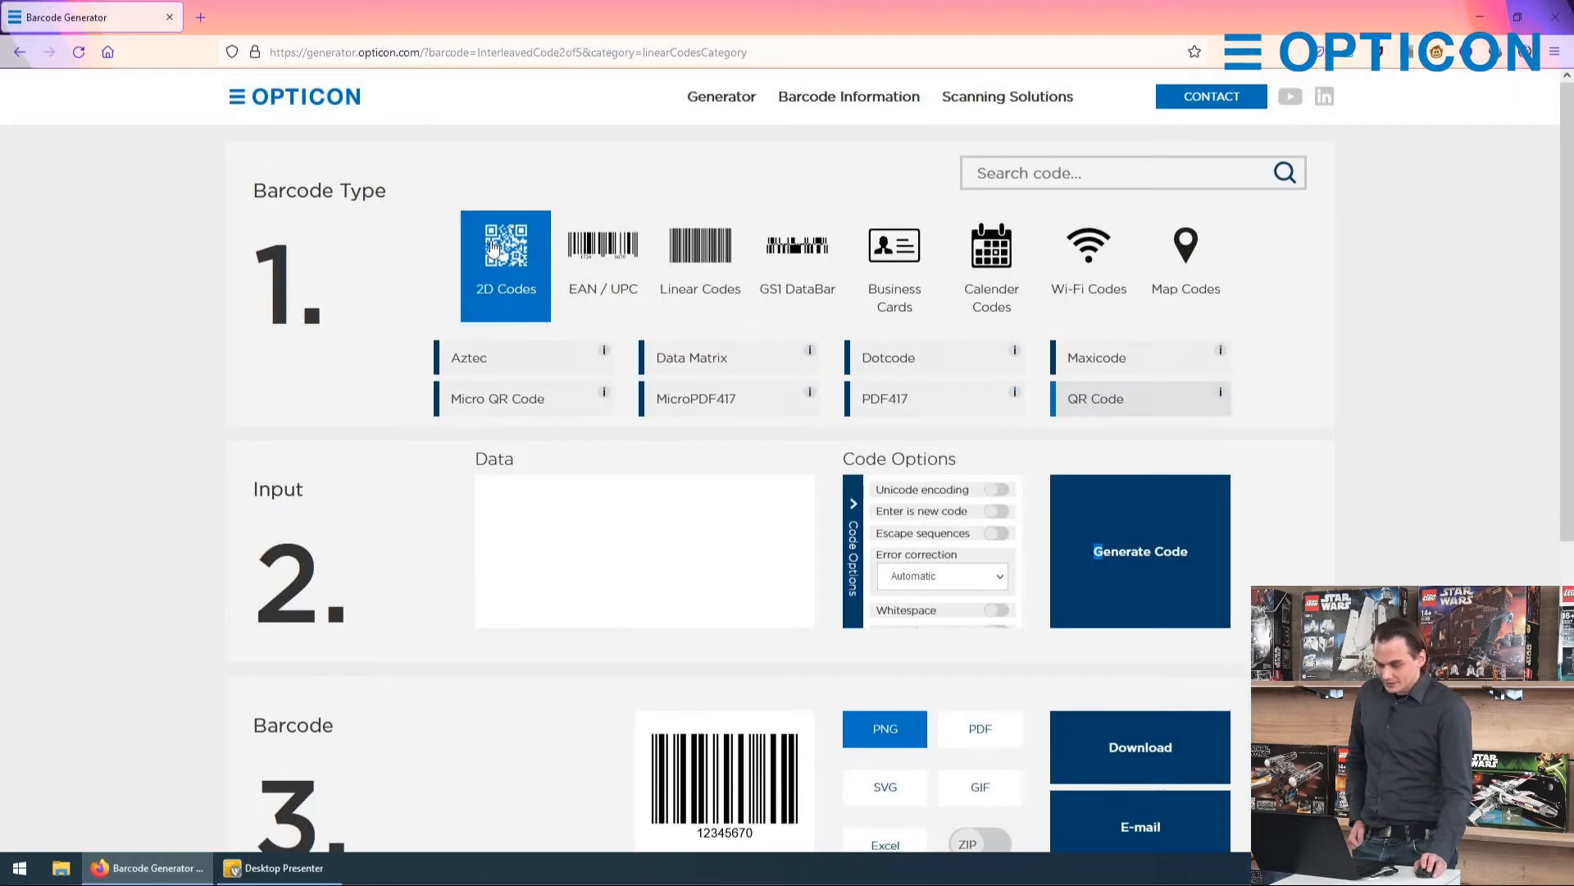
scroll(525, 385, "down", 2)
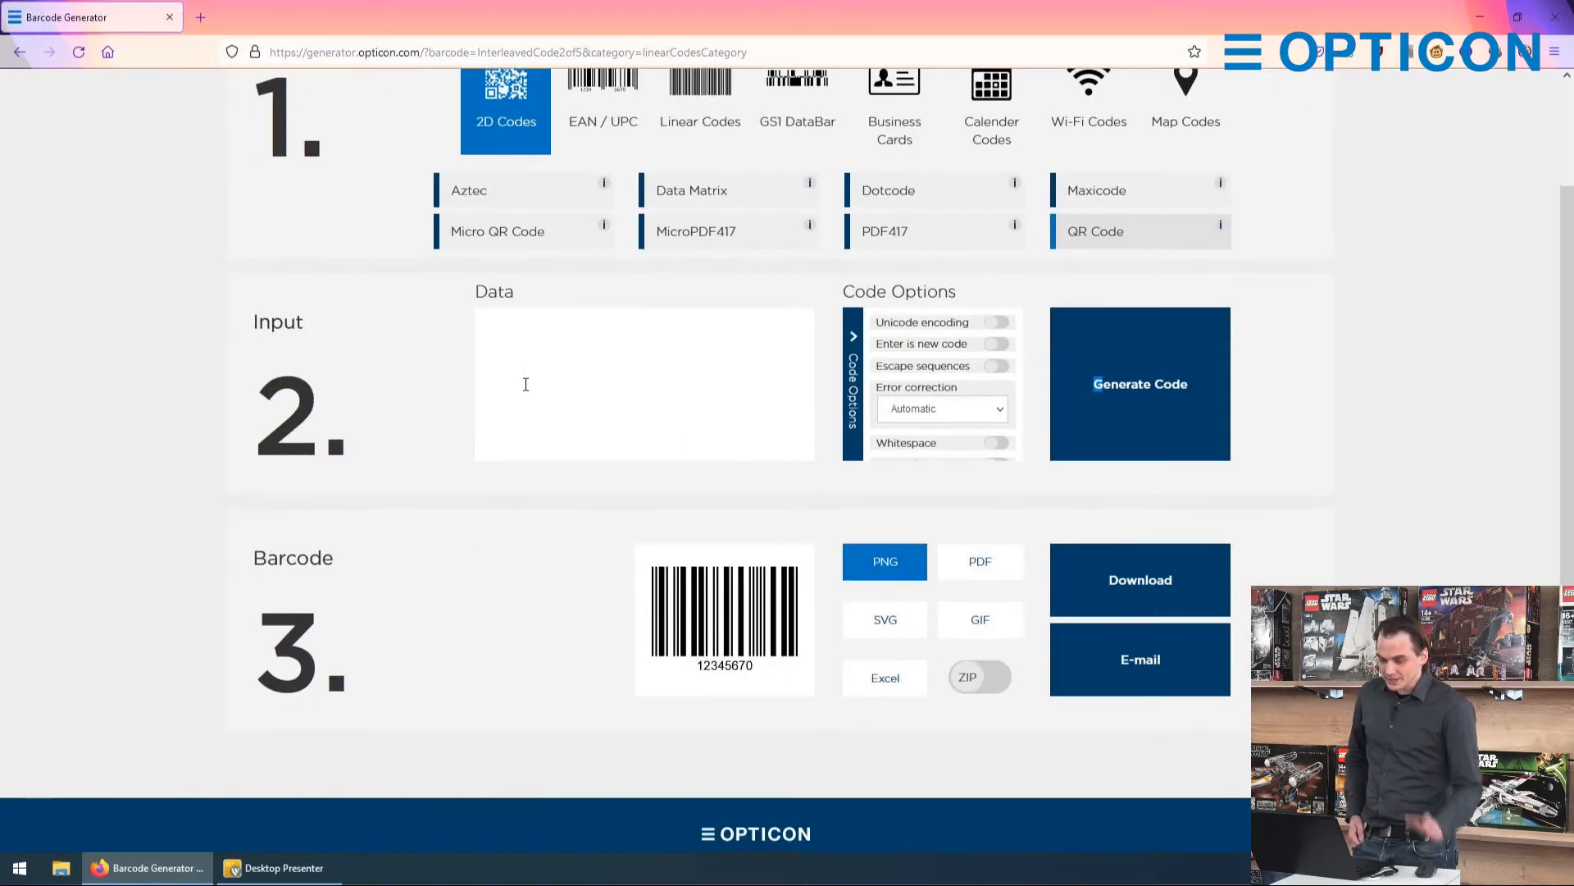
left_click(529, 373)
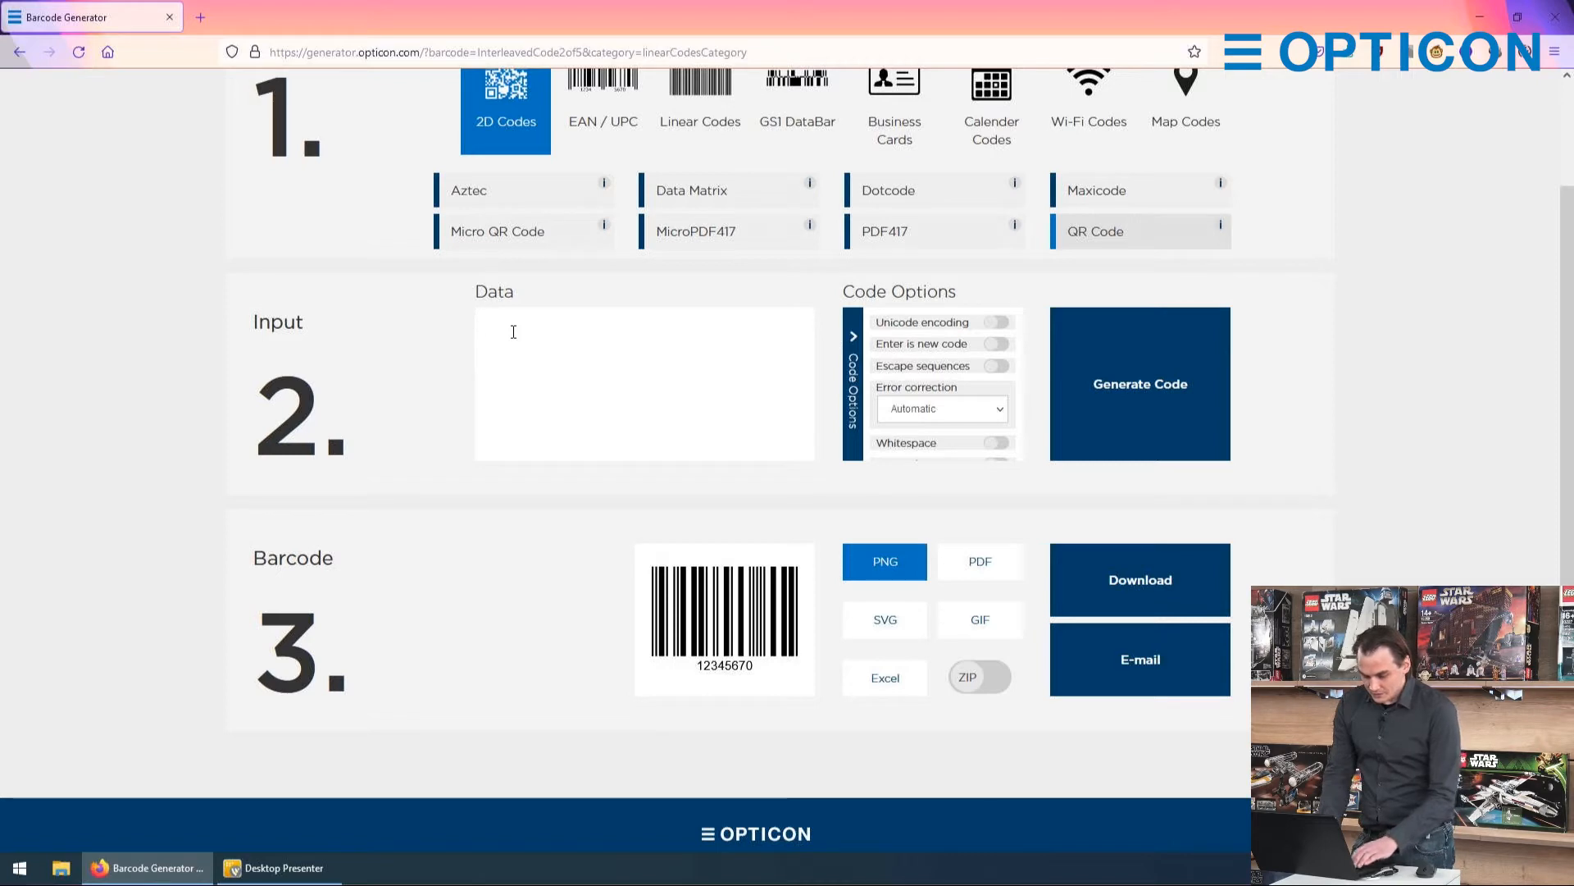
type("@#$%^")
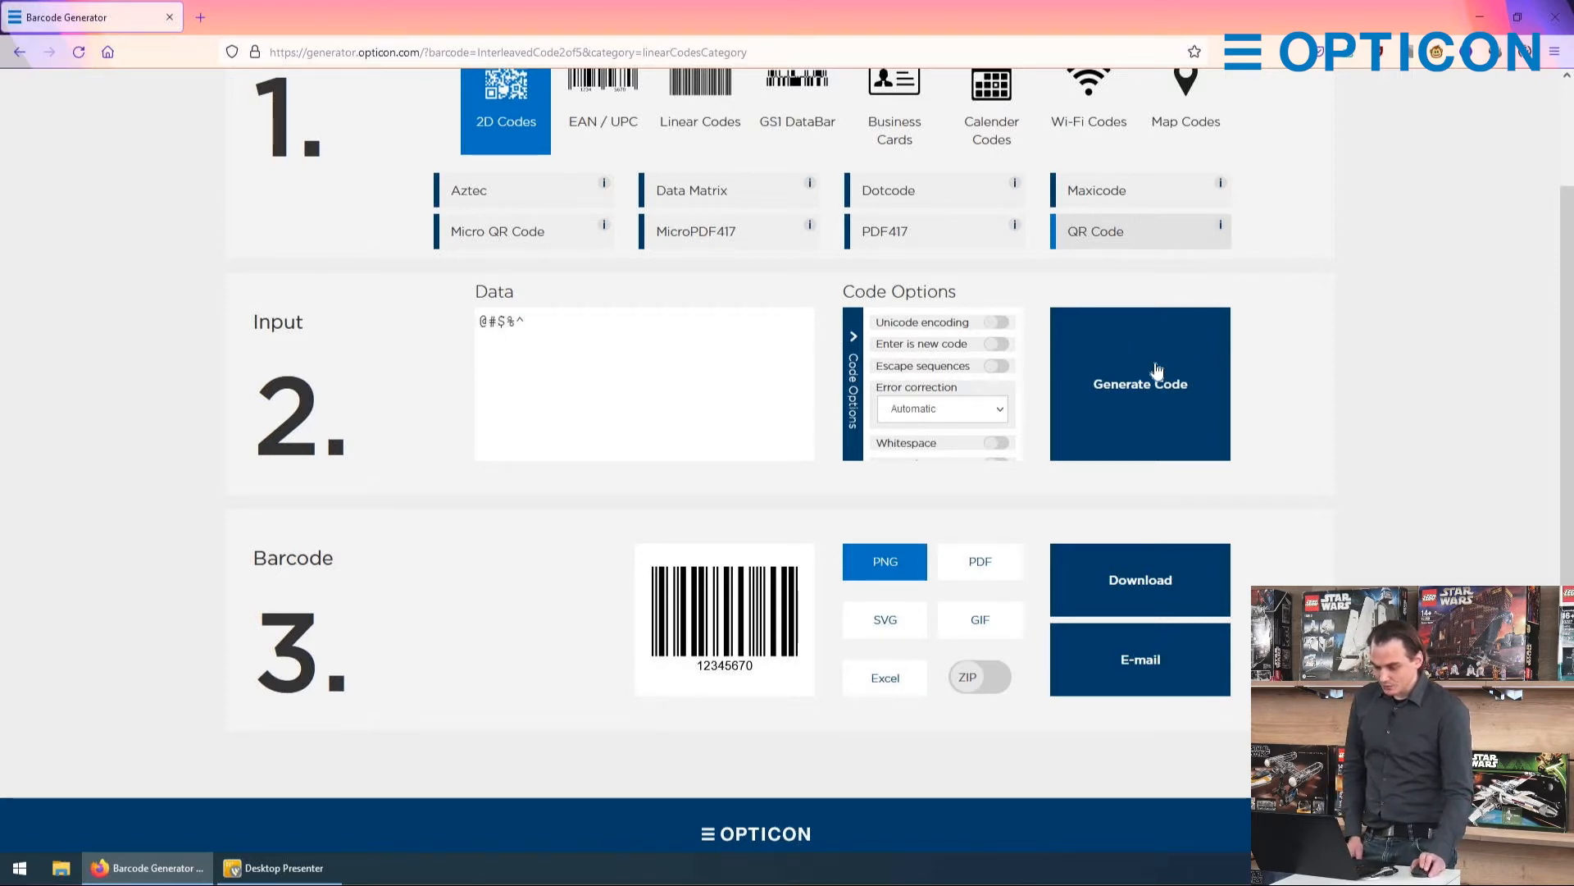
left_click(1124, 376)
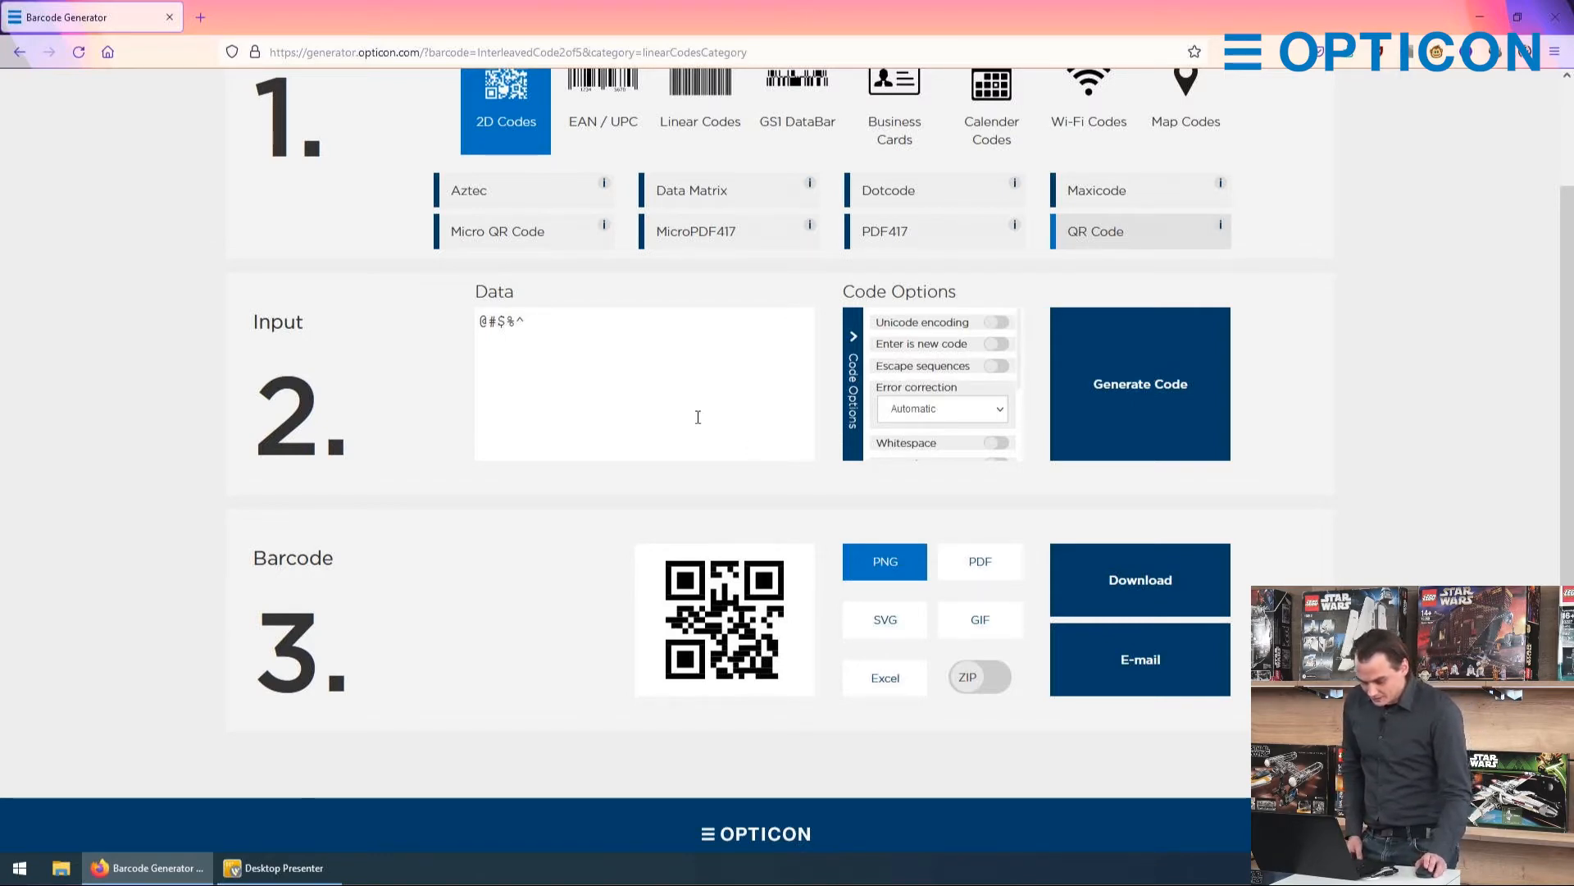
Step: Append "€" to the data and generate the QR code with Unicode encoding turned on
left_click(606, 330)
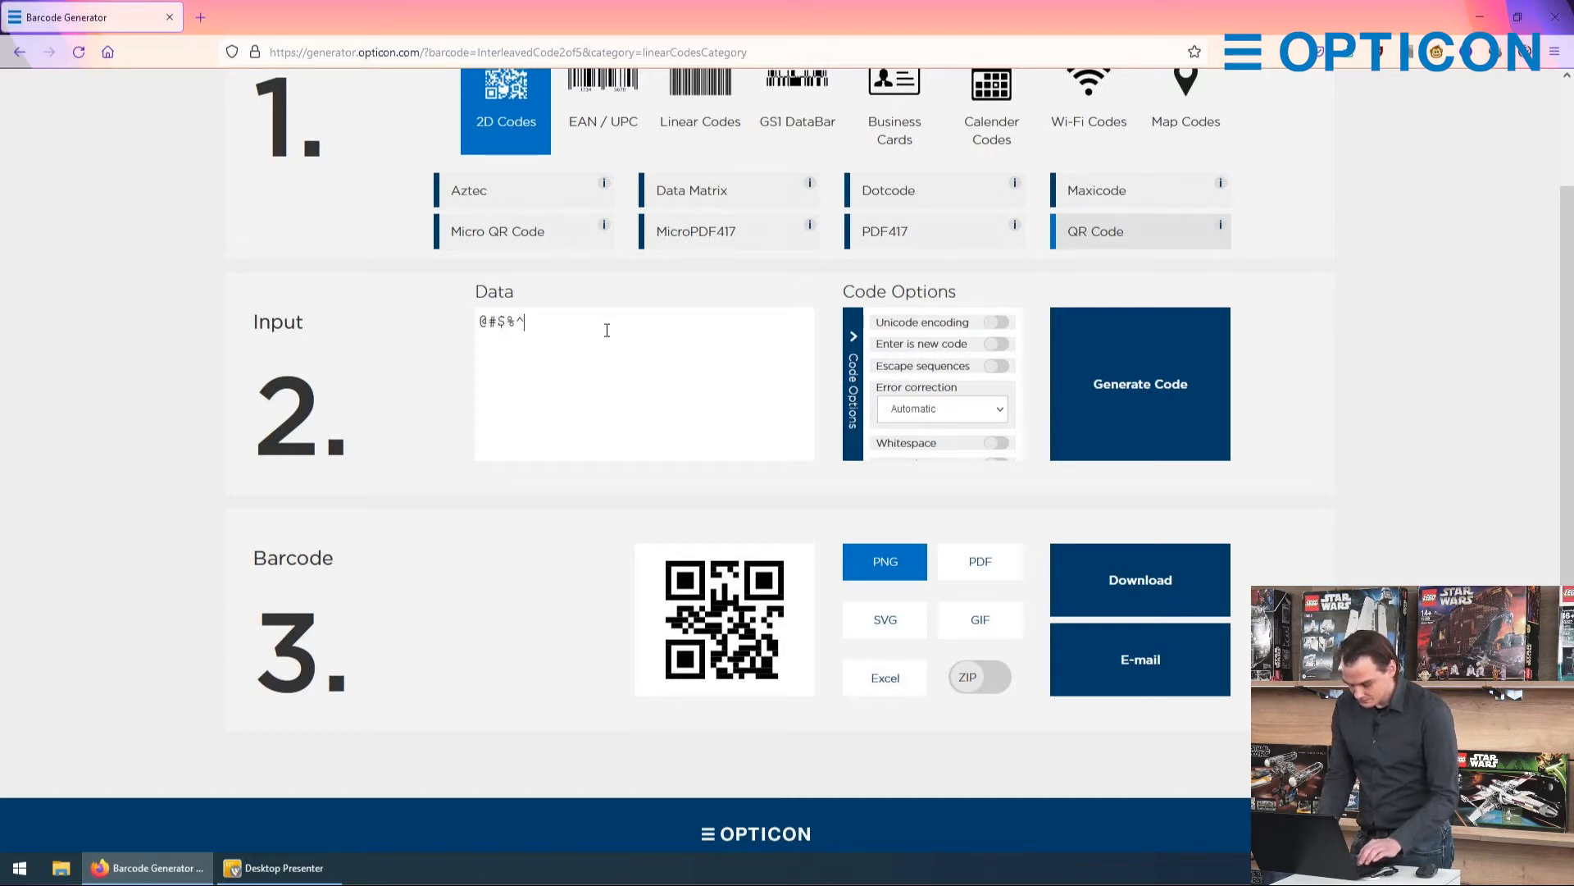
type("€")
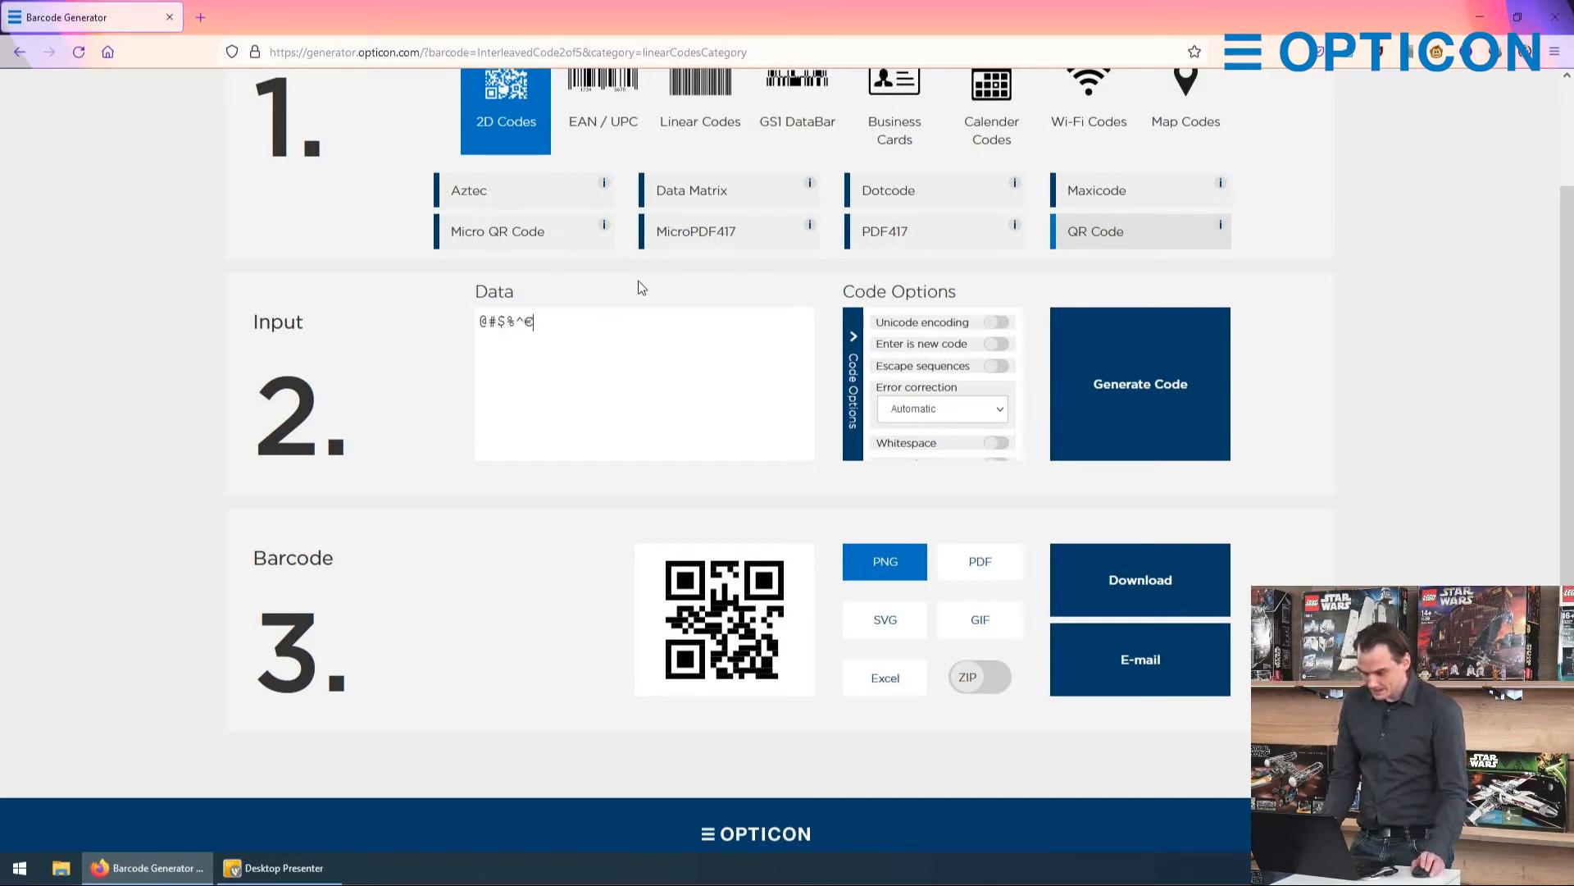
left_click(1157, 373)
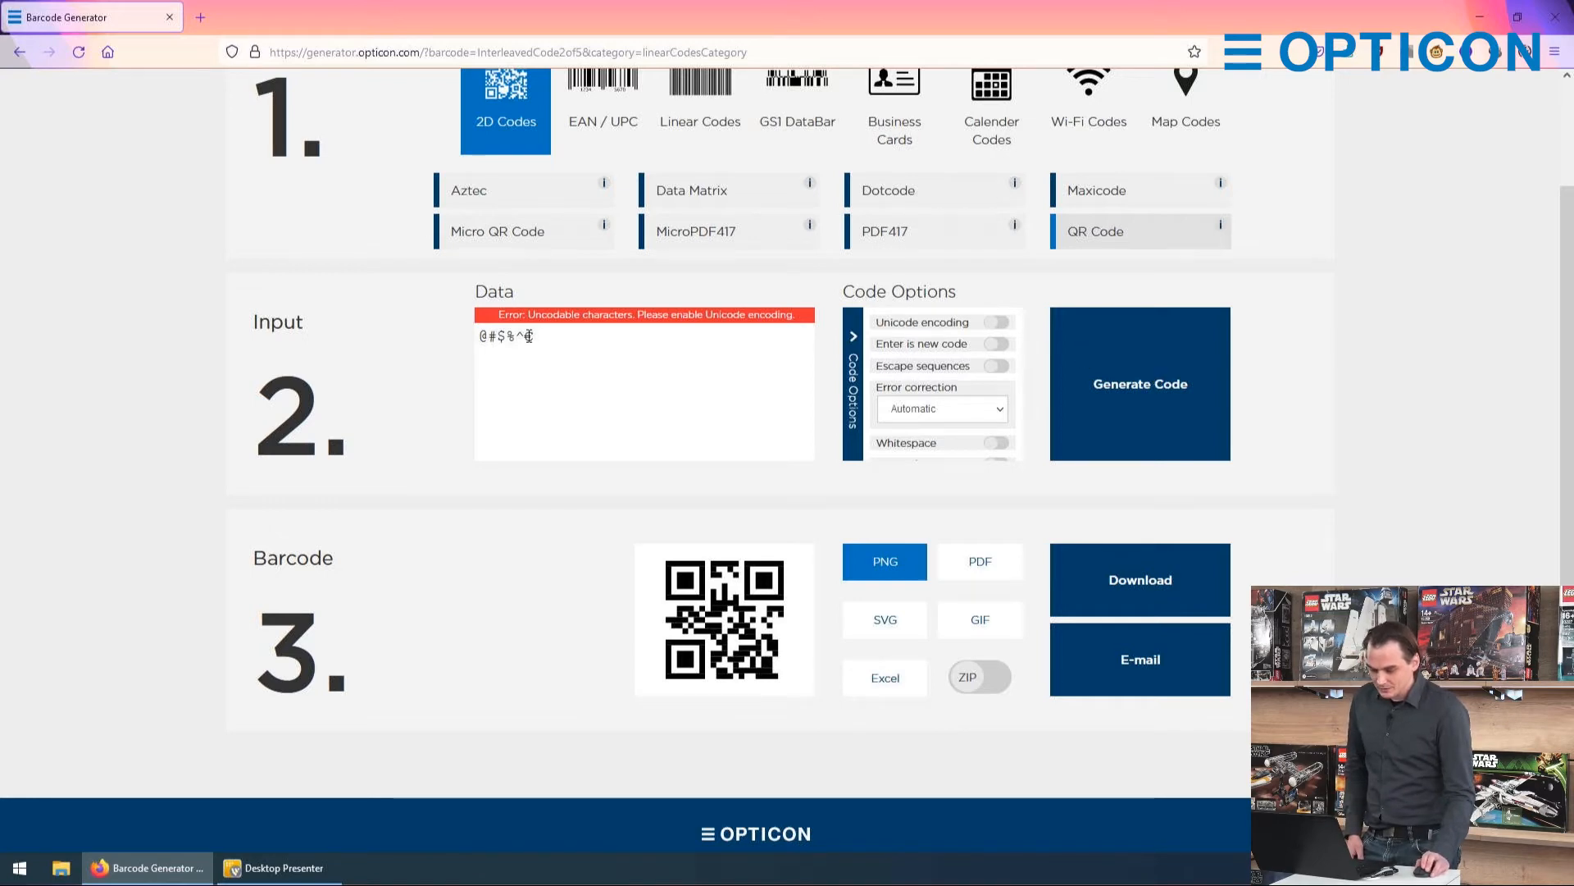
left_click(996, 322)
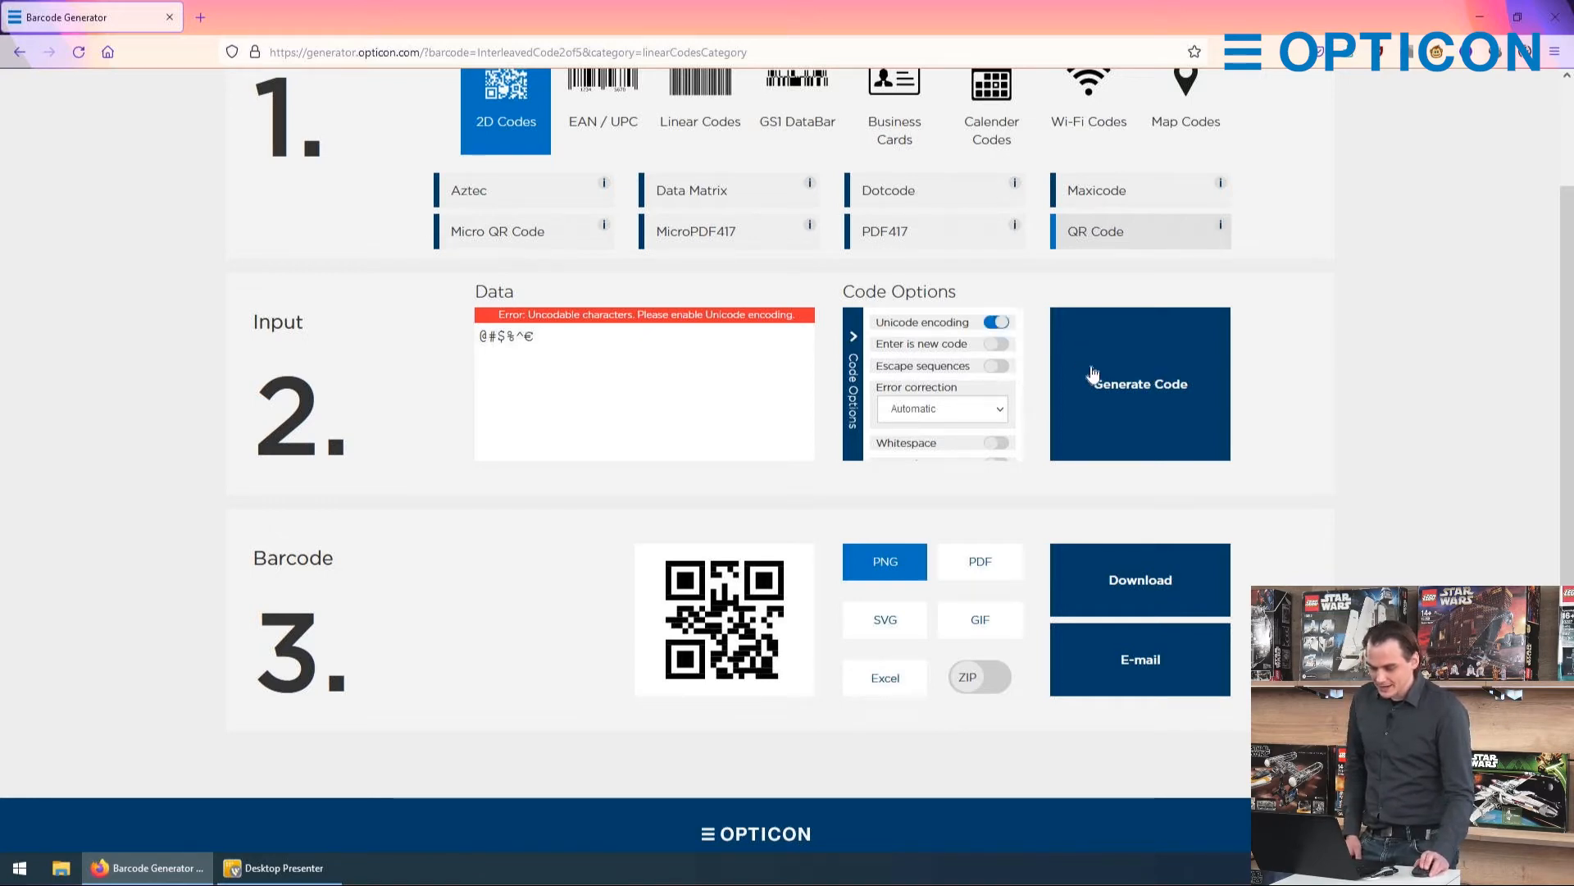
left_click(1093, 375)
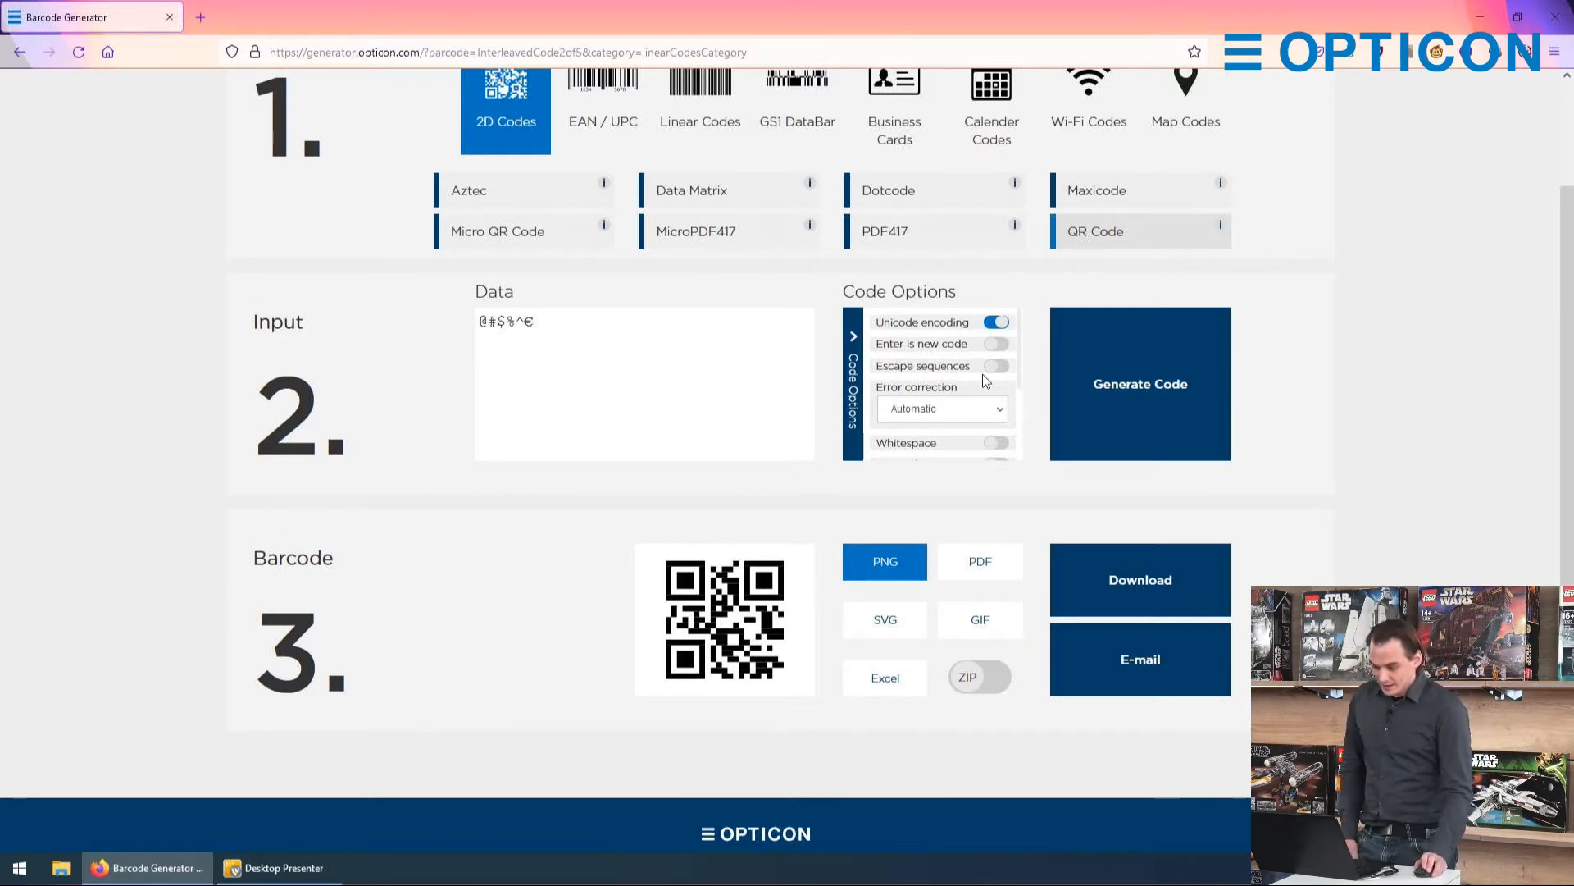
Step: Add the text "more information" below the symbols, separated by an empty line, and regenerate the QR code
left_click(583, 327)
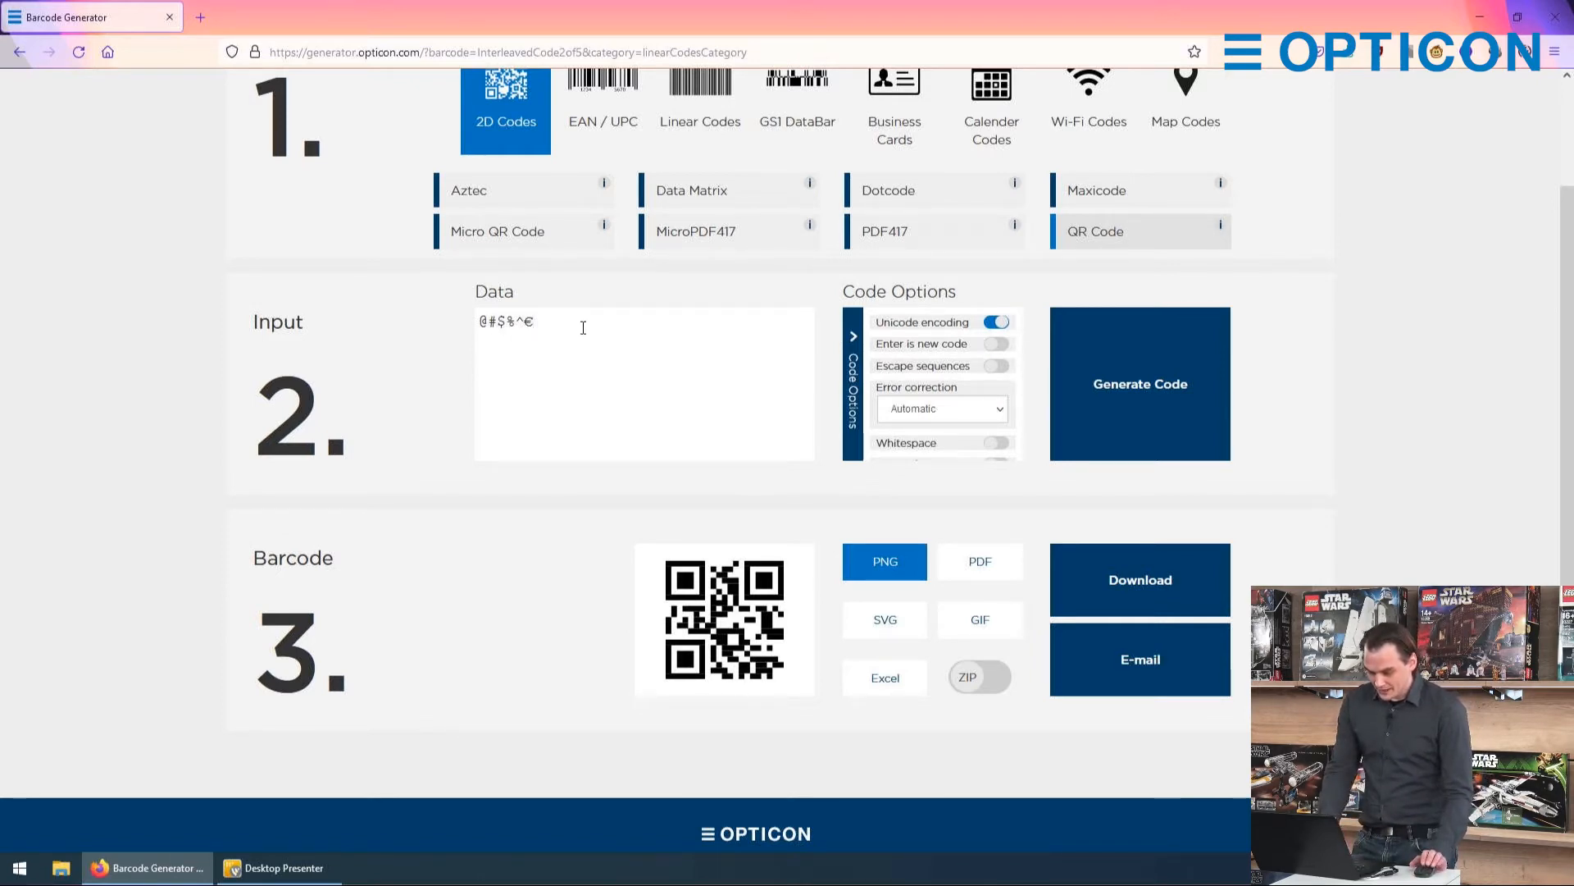
key("Return")
key("Return")
type("m")
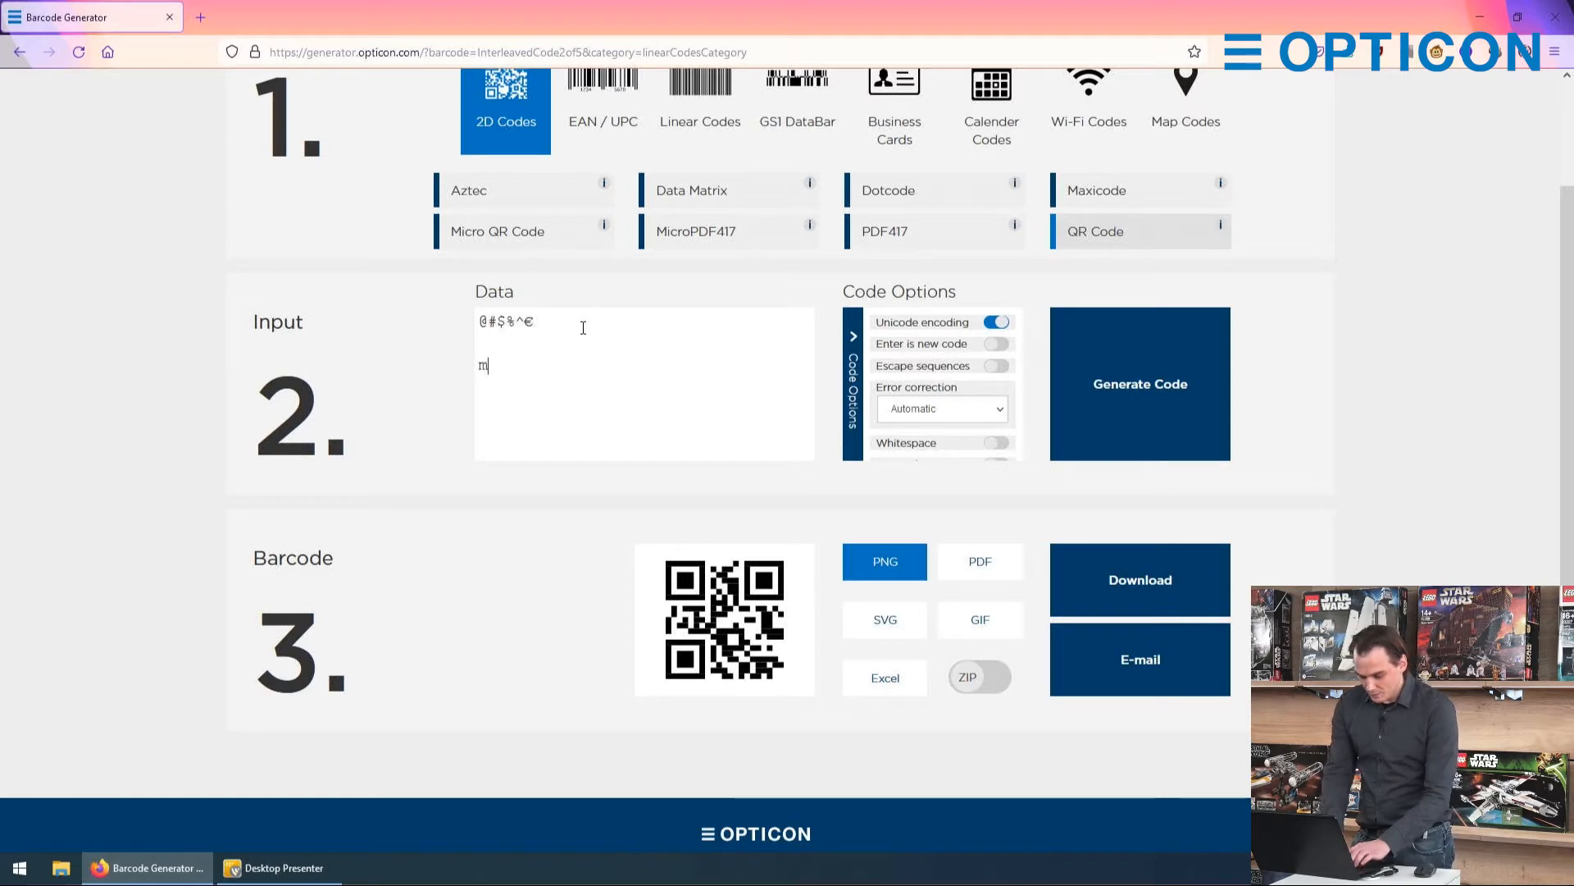
type("ore information")
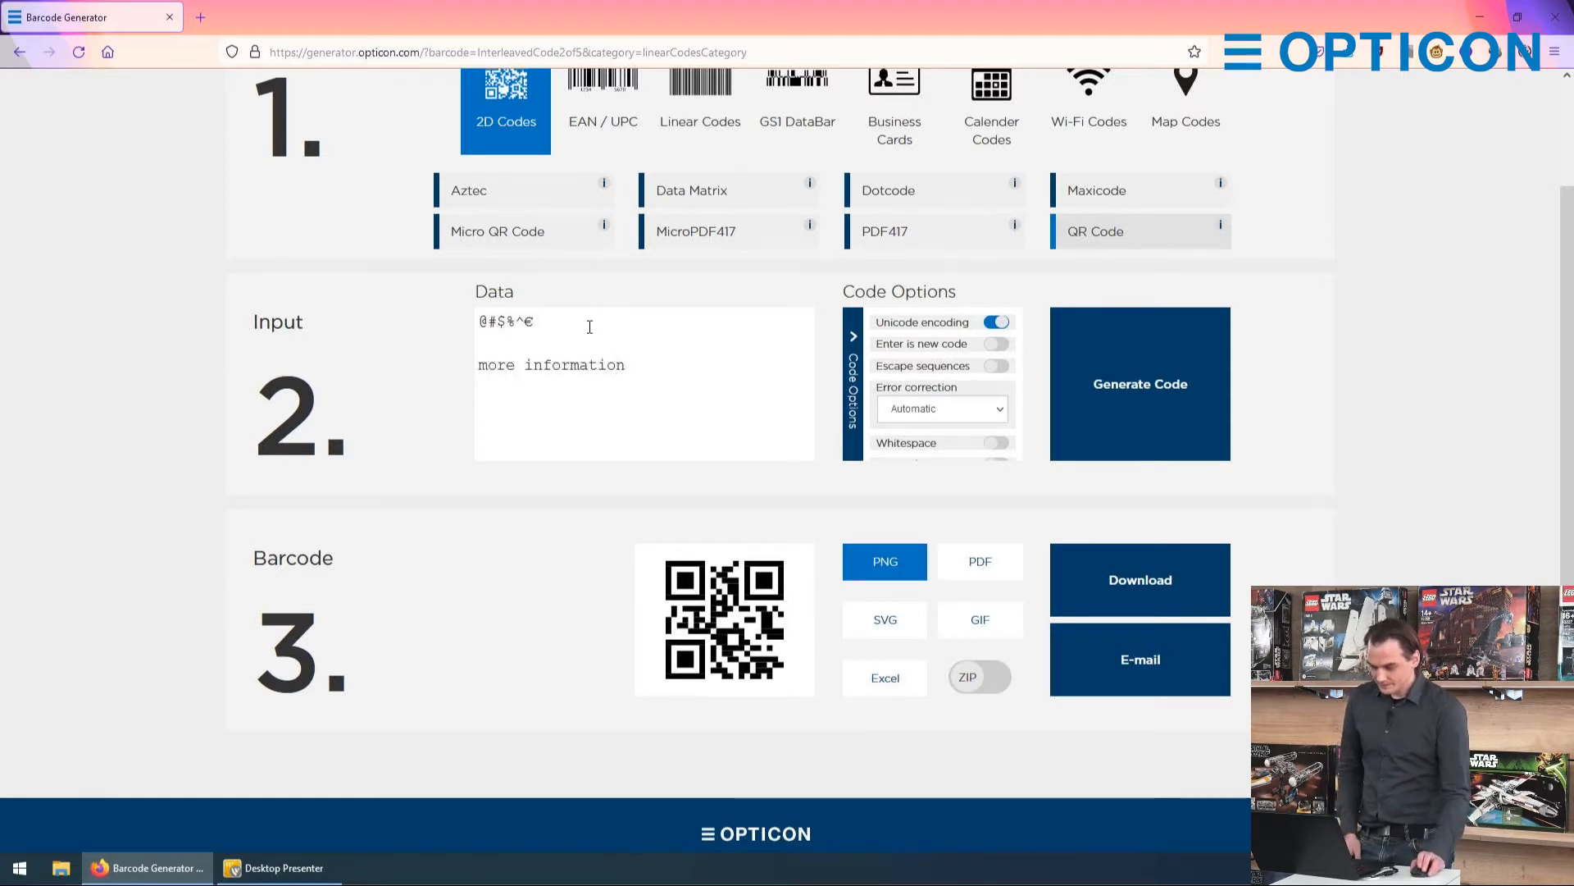
left_click(1103, 345)
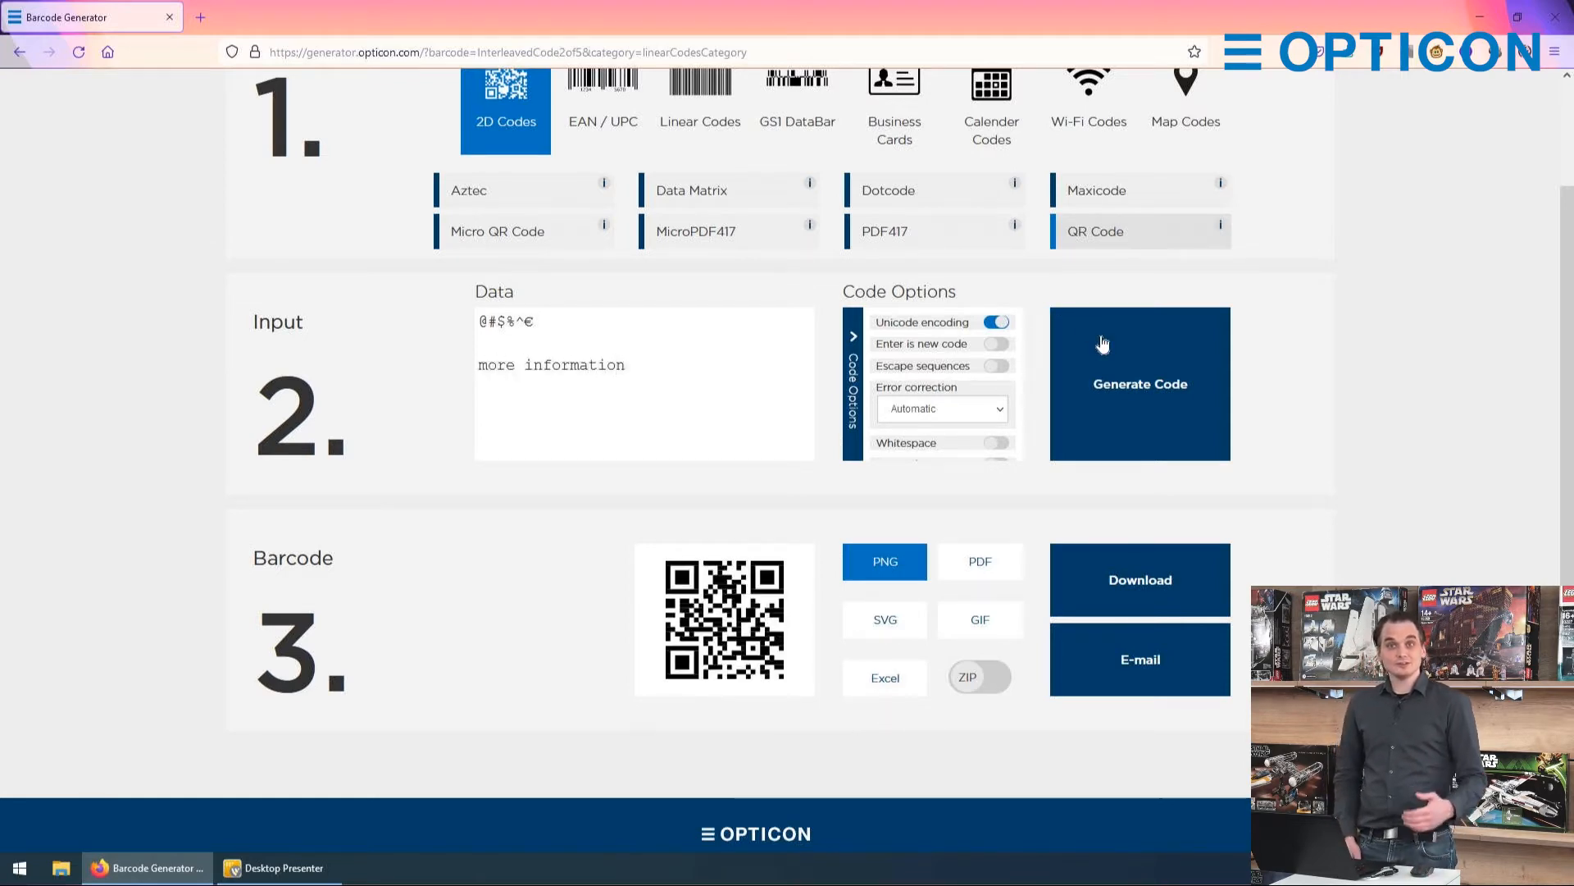
Step: Turn on Enter is new code, fill the empty data line with "new line", and generate the codes
left_click(996, 345)
left_click(645, 326)
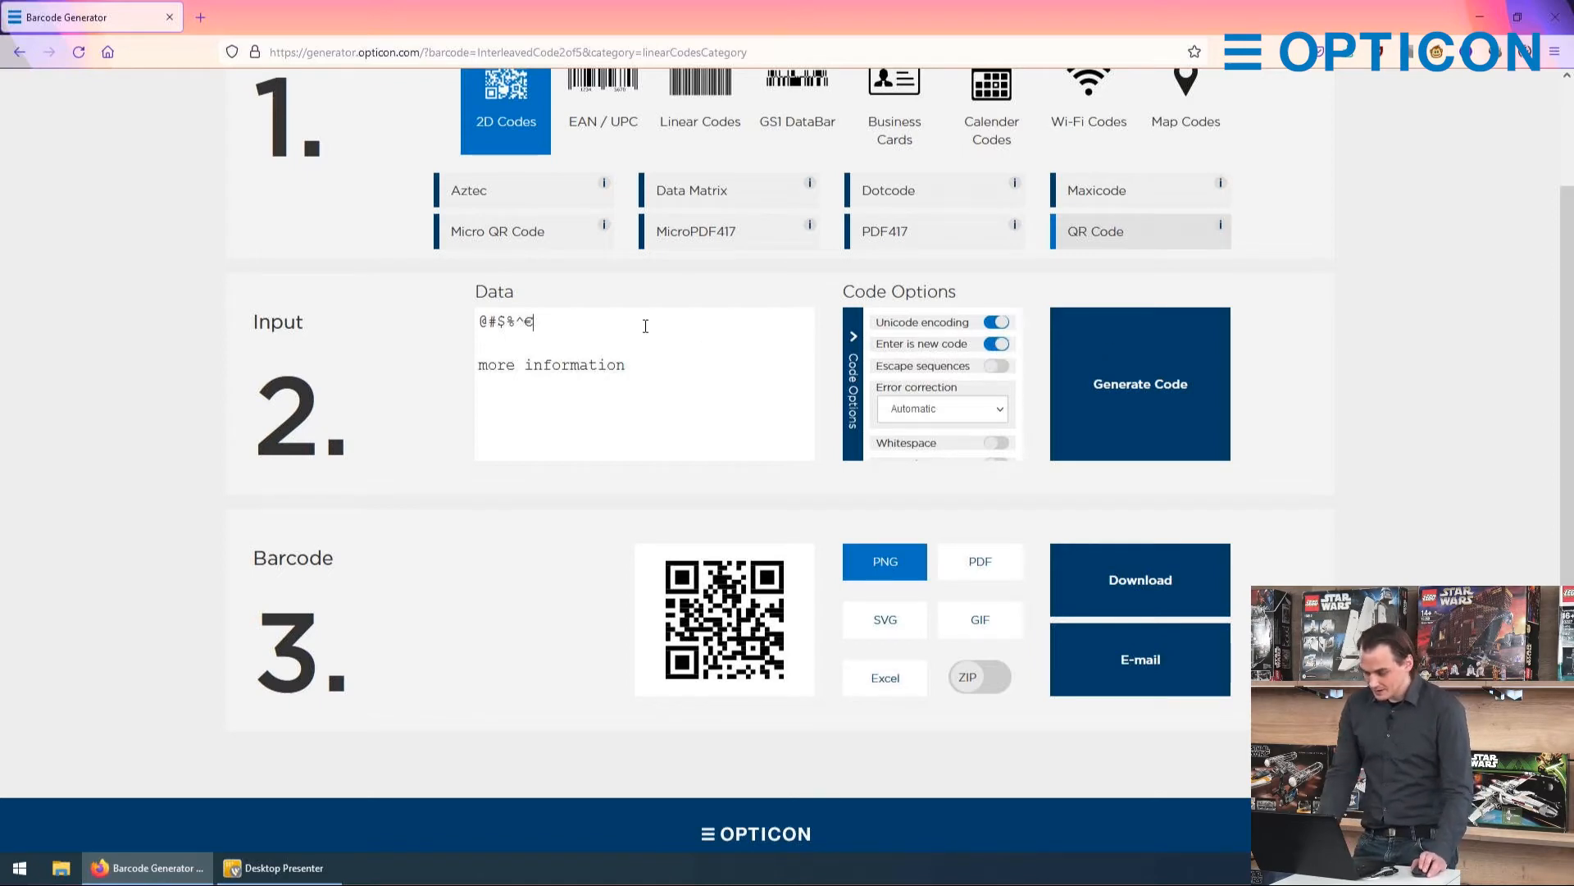
left_click(525, 345)
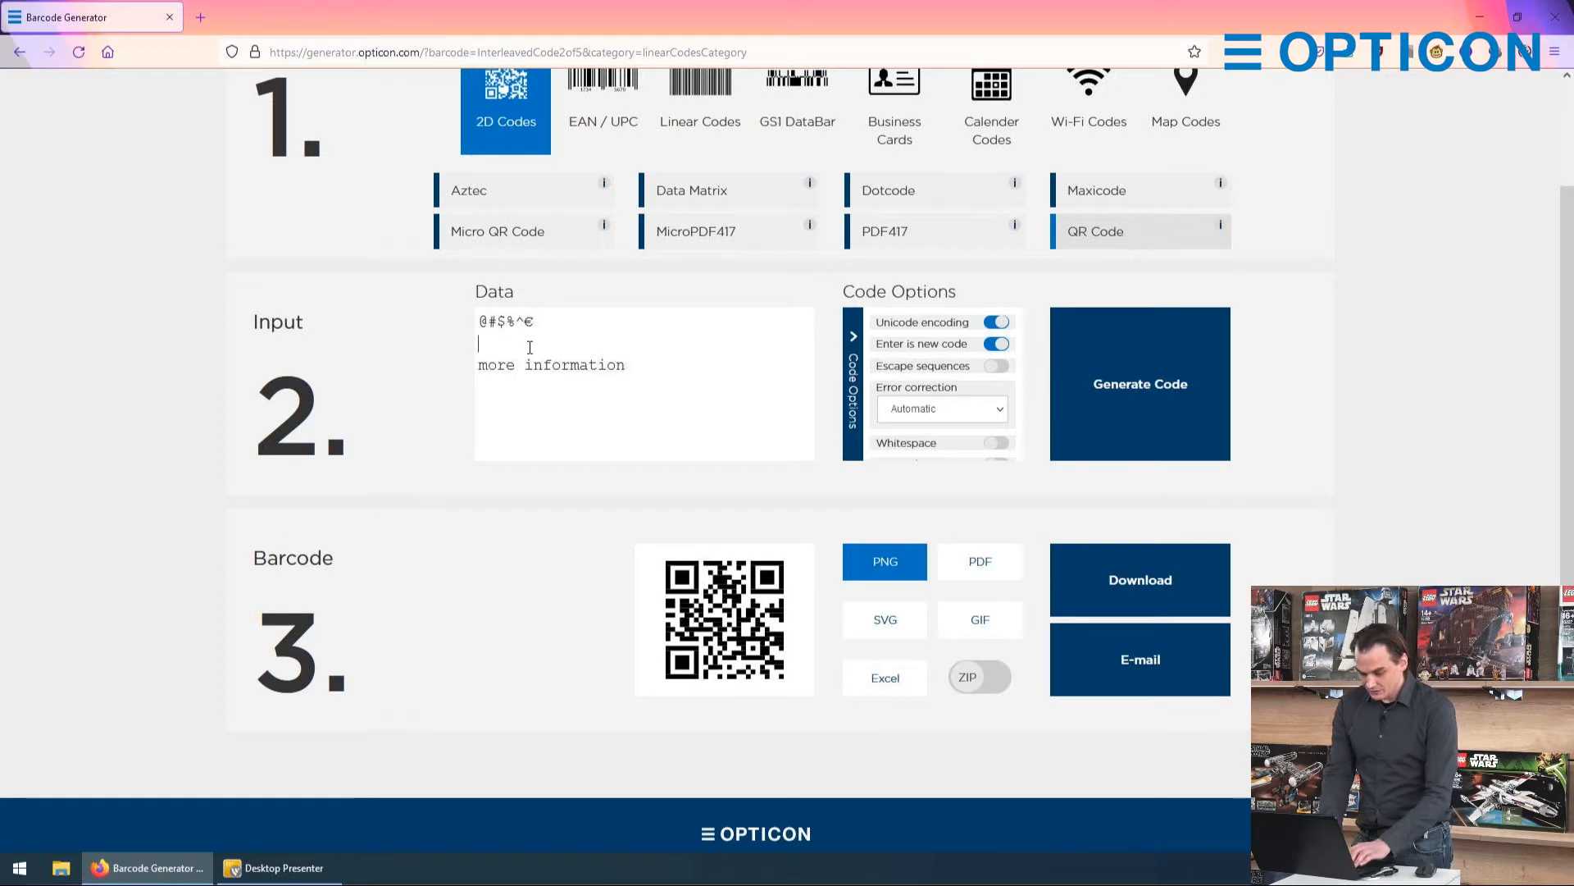
type("new line")
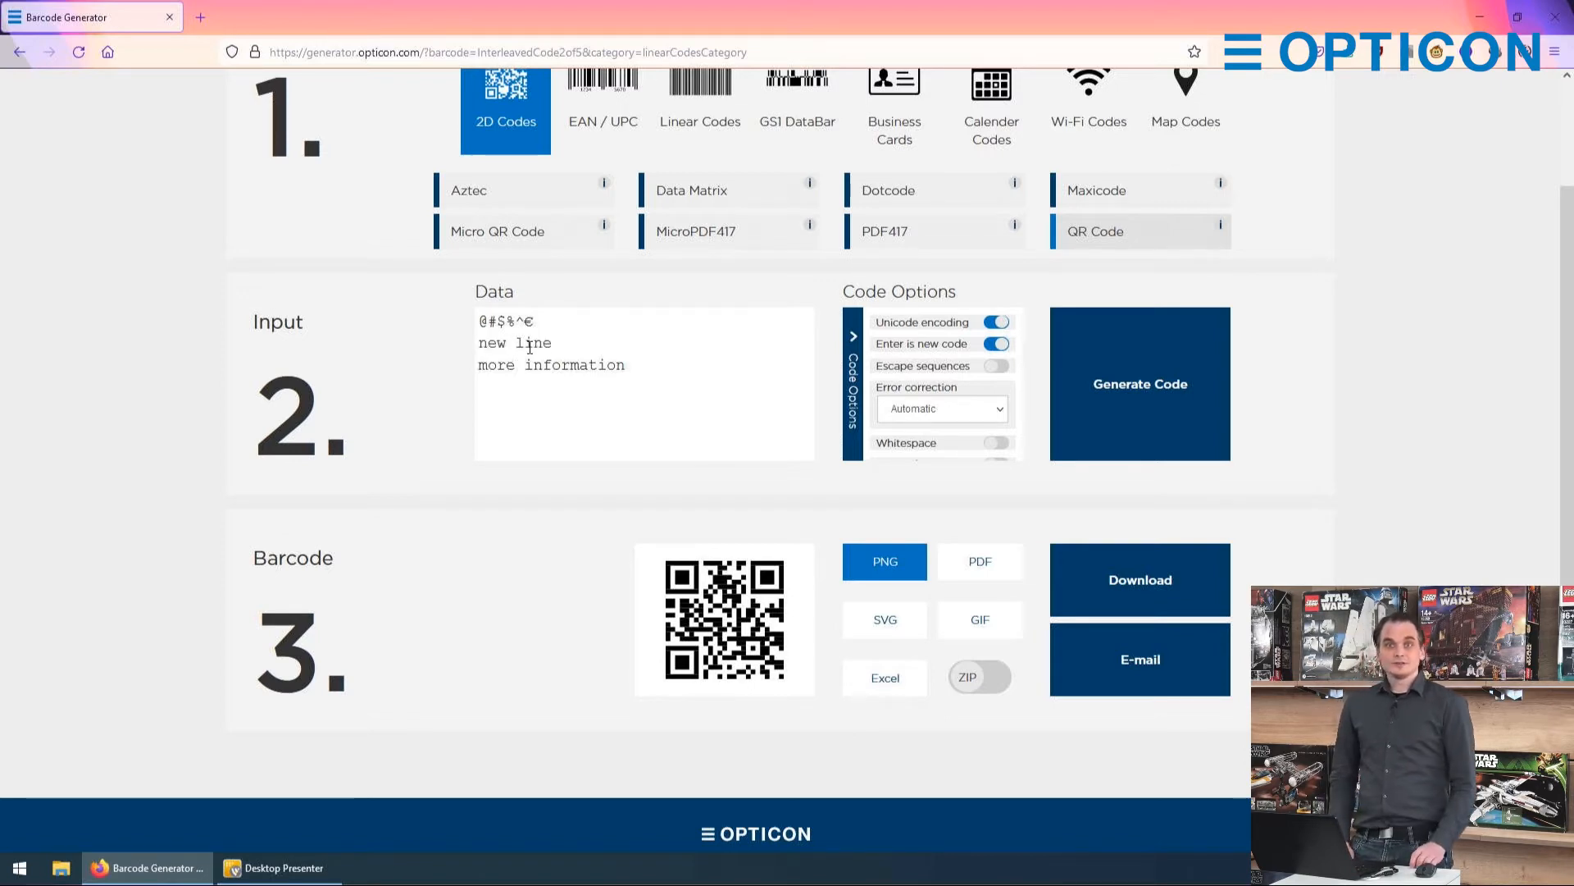
left_click_drag(538, 322, 423, 336)
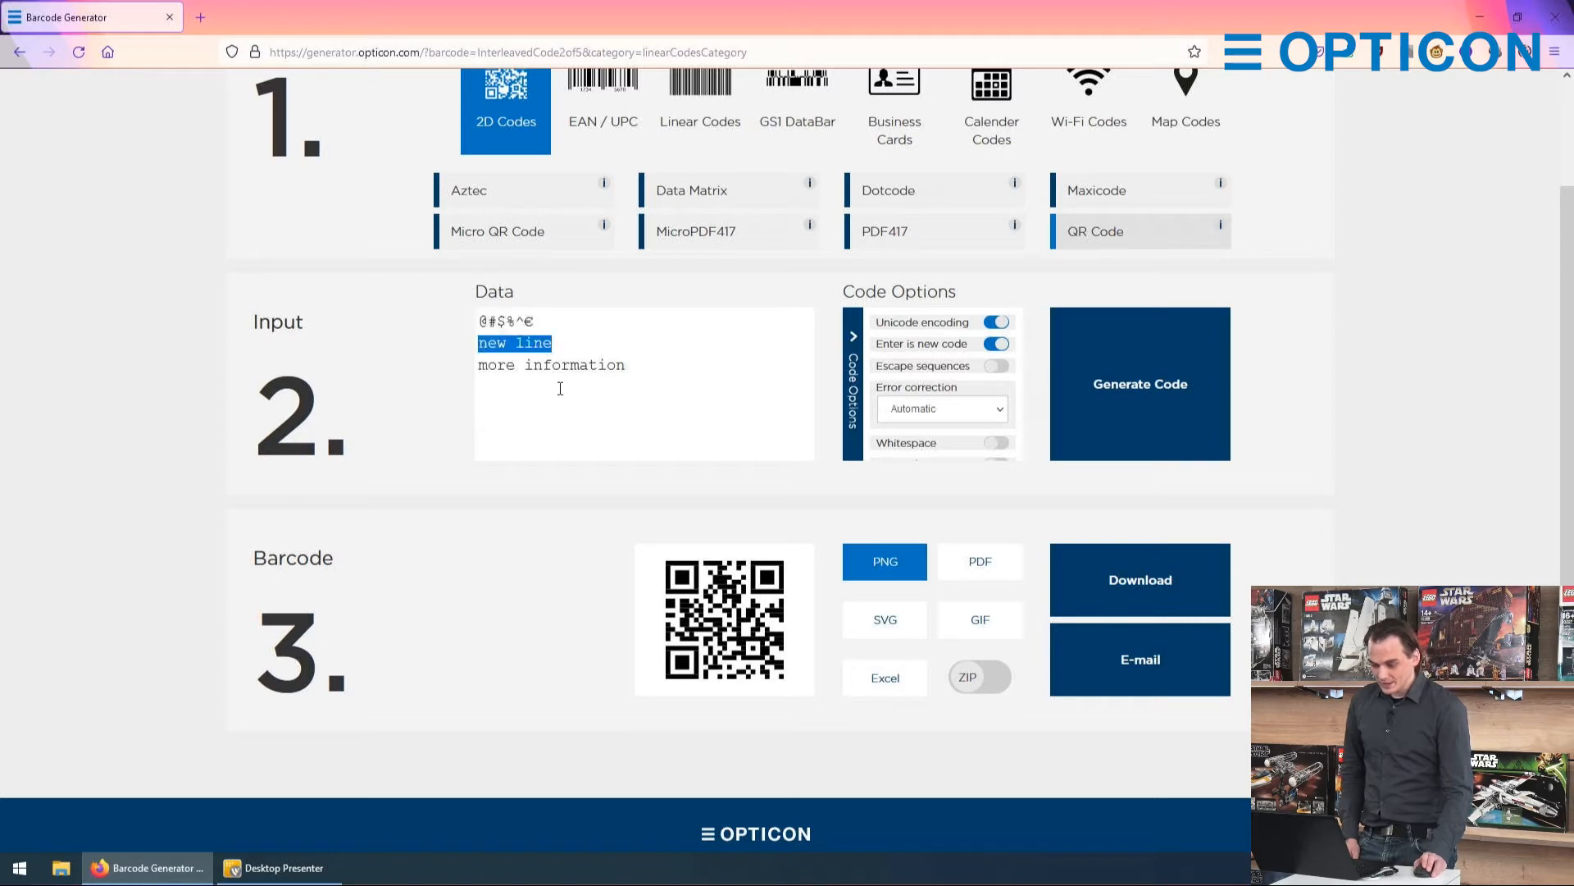
left_click_drag(644, 366, 418, 378)
left_click(620, 381)
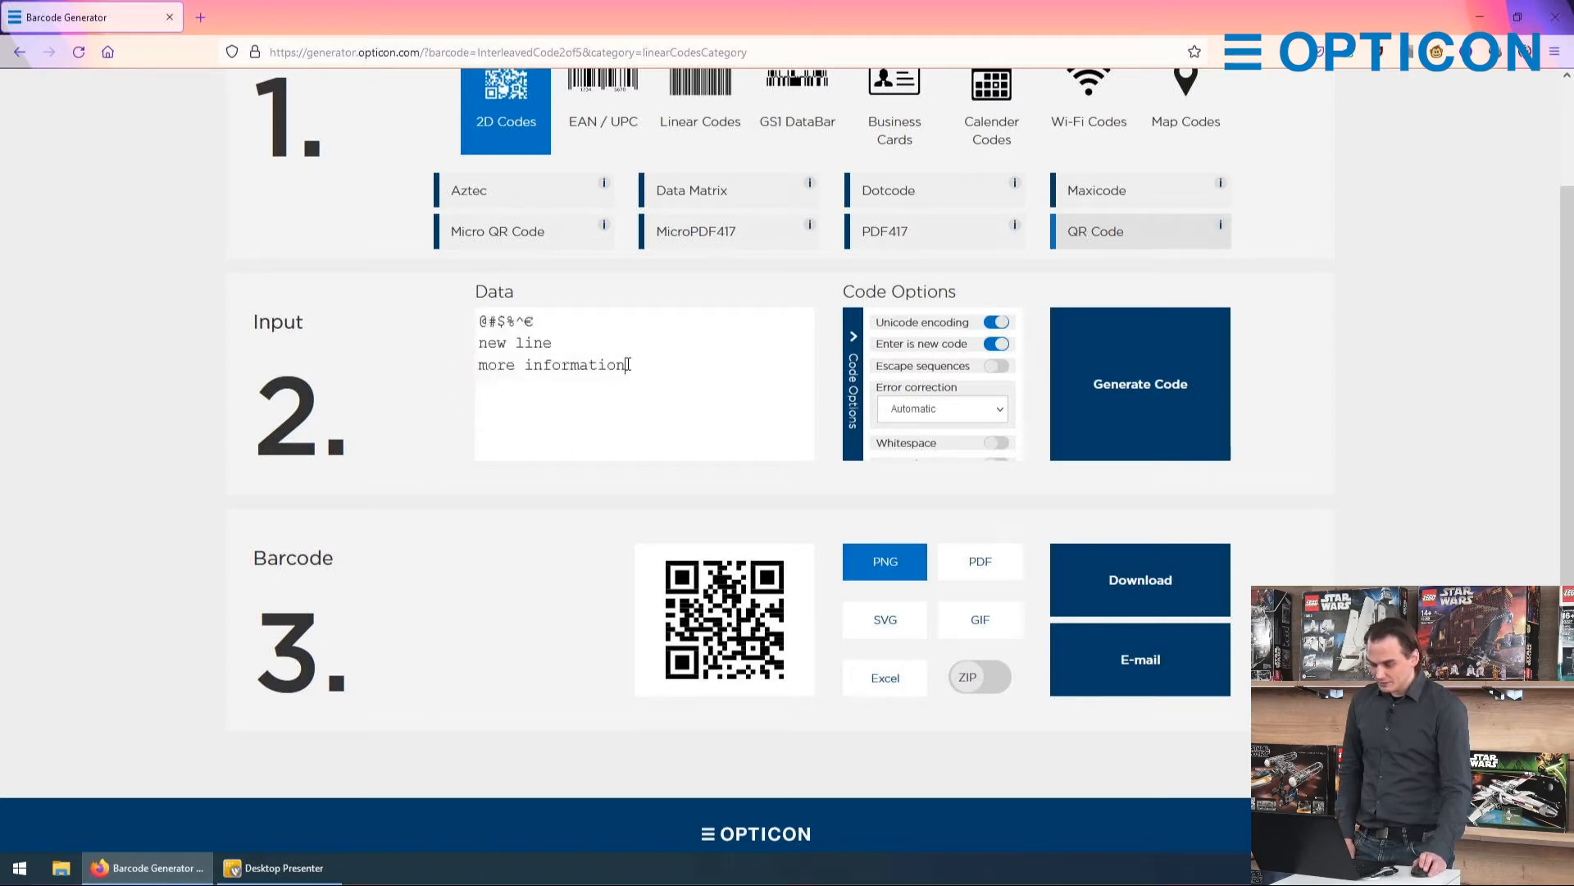
left_click(1107, 362)
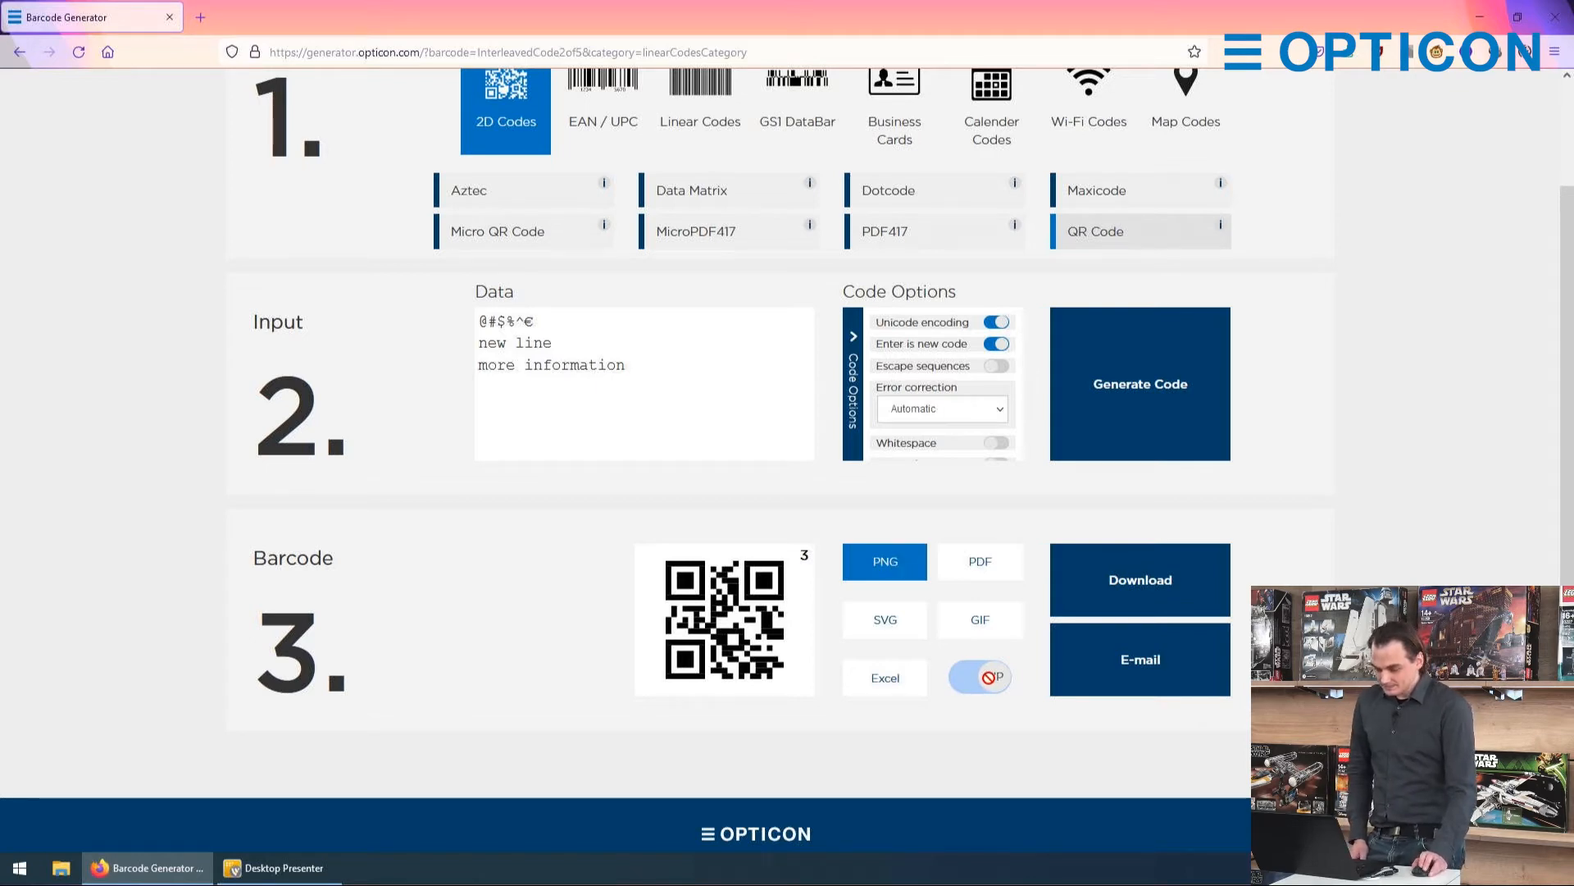
Step: Download the generated codes as a PDF, opening it in Adobe Acrobat Reader DC, and look through the page
left_click(990, 572)
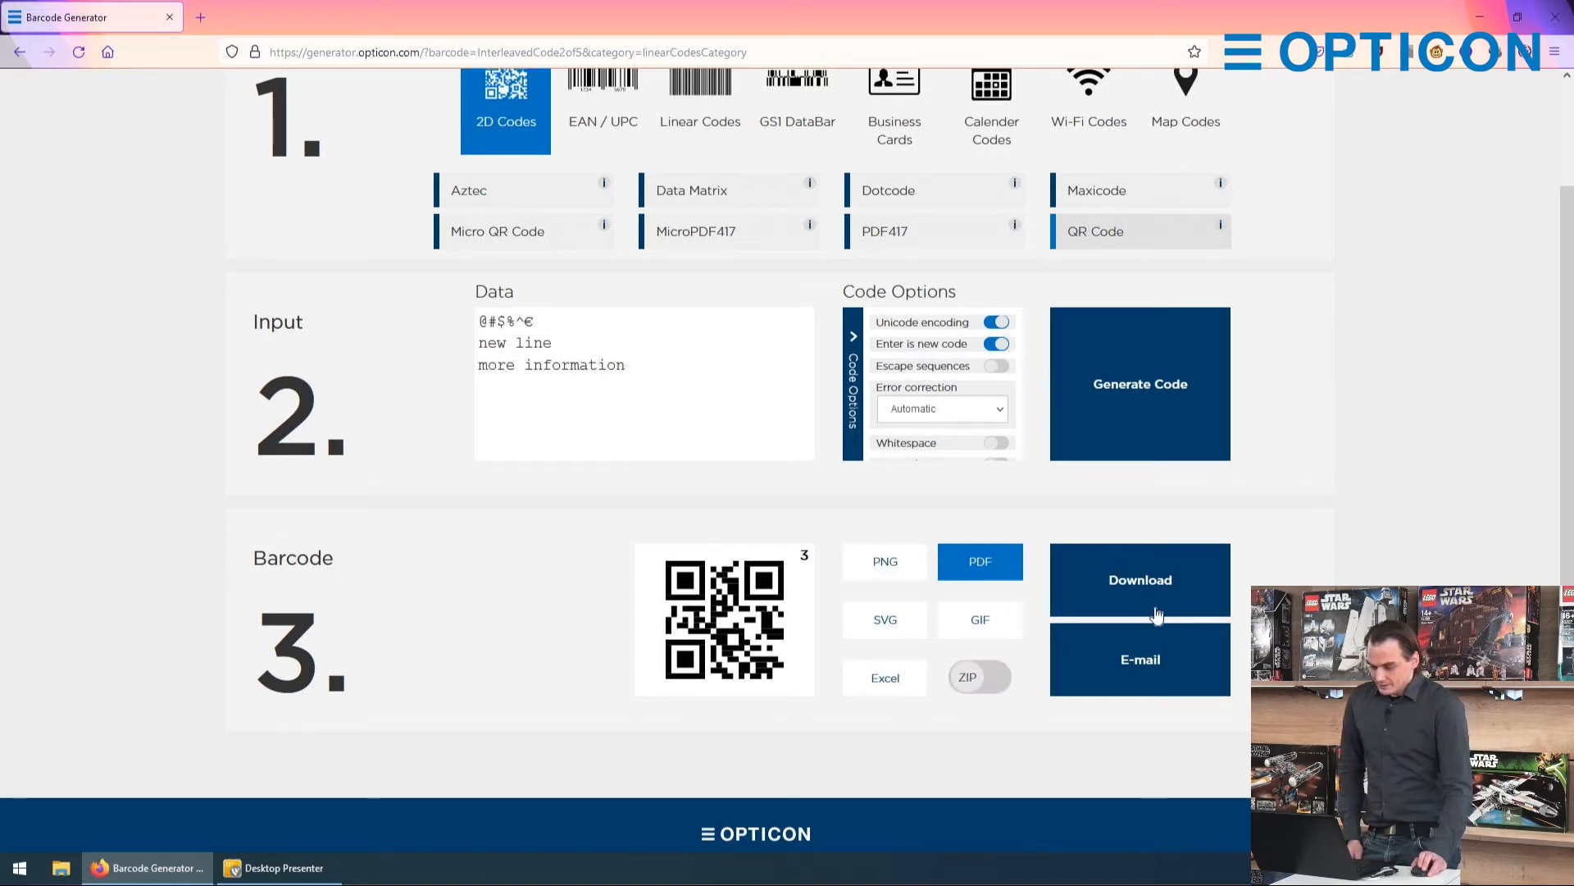
left_click(1138, 589)
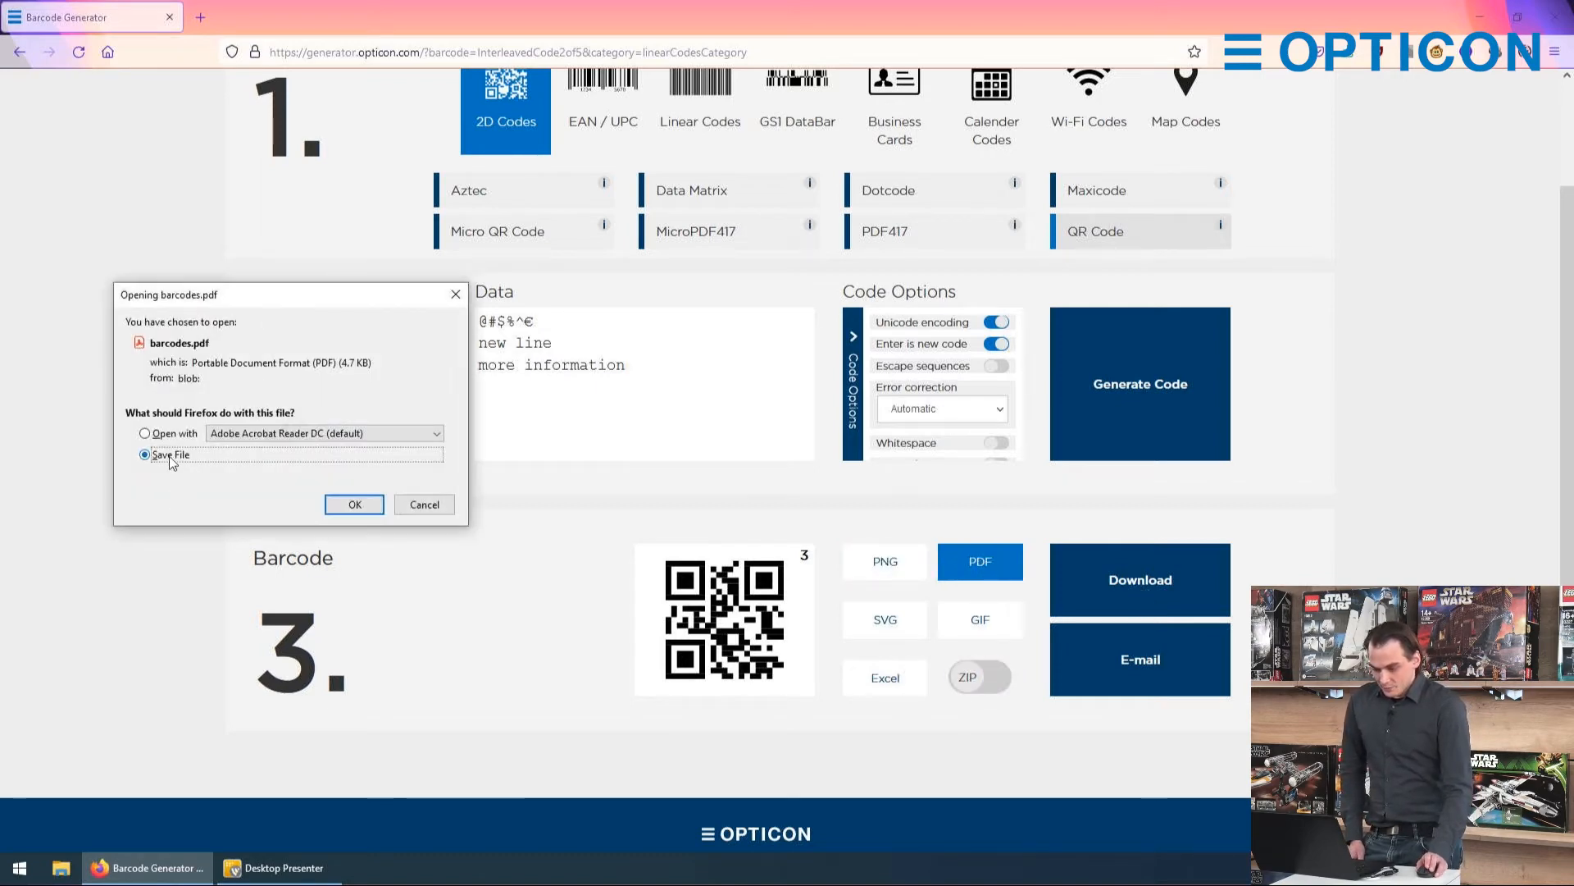
left_click(146, 433)
left_click(345, 504)
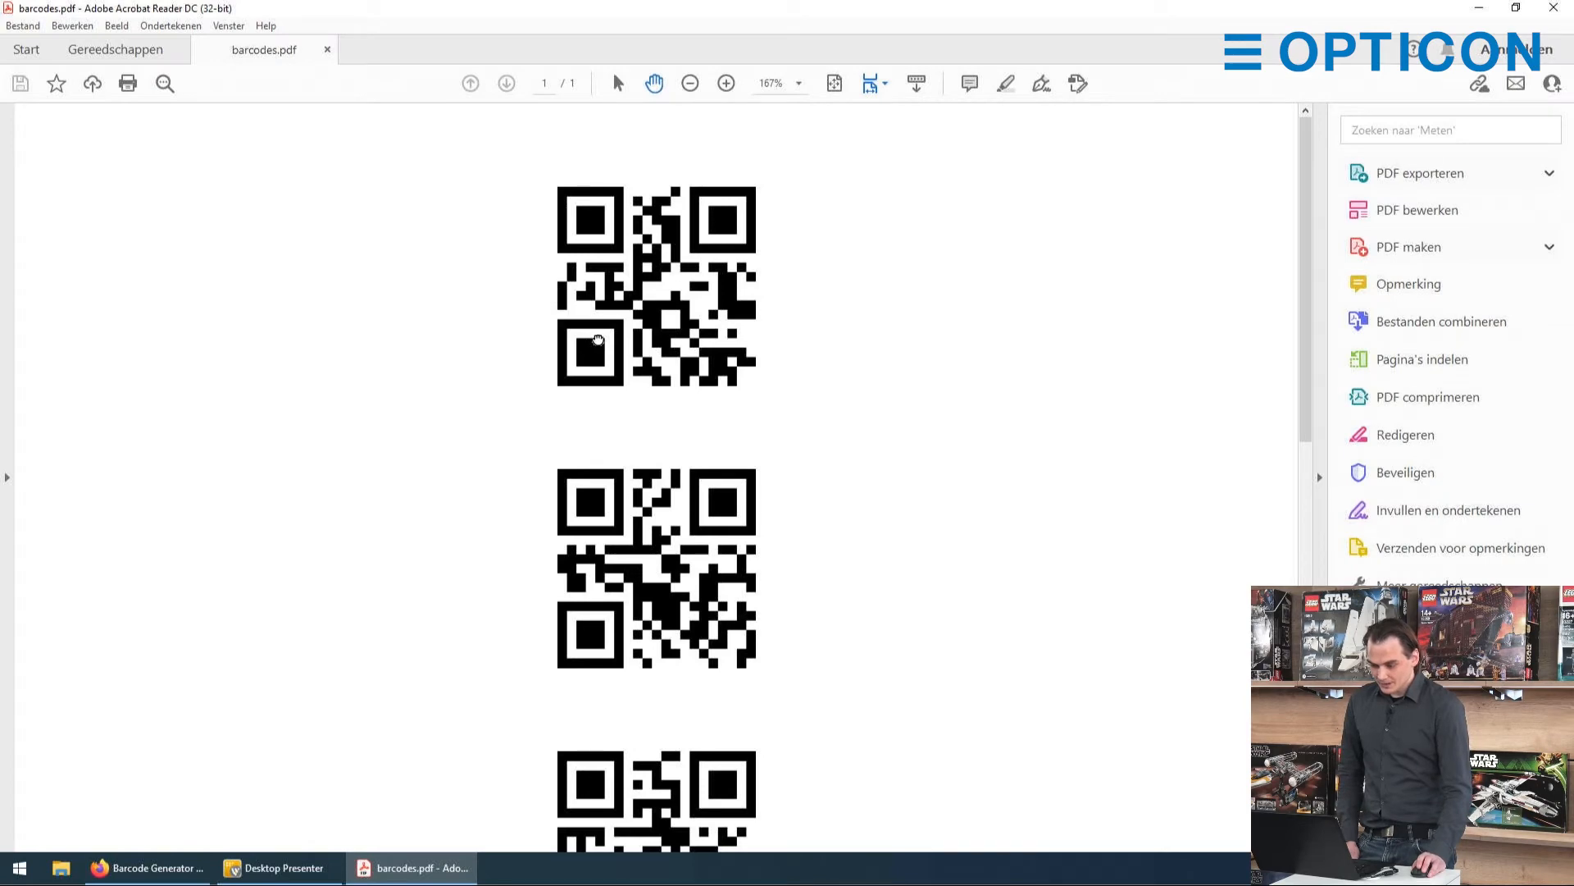
scroll(574, 278, "down", 5)
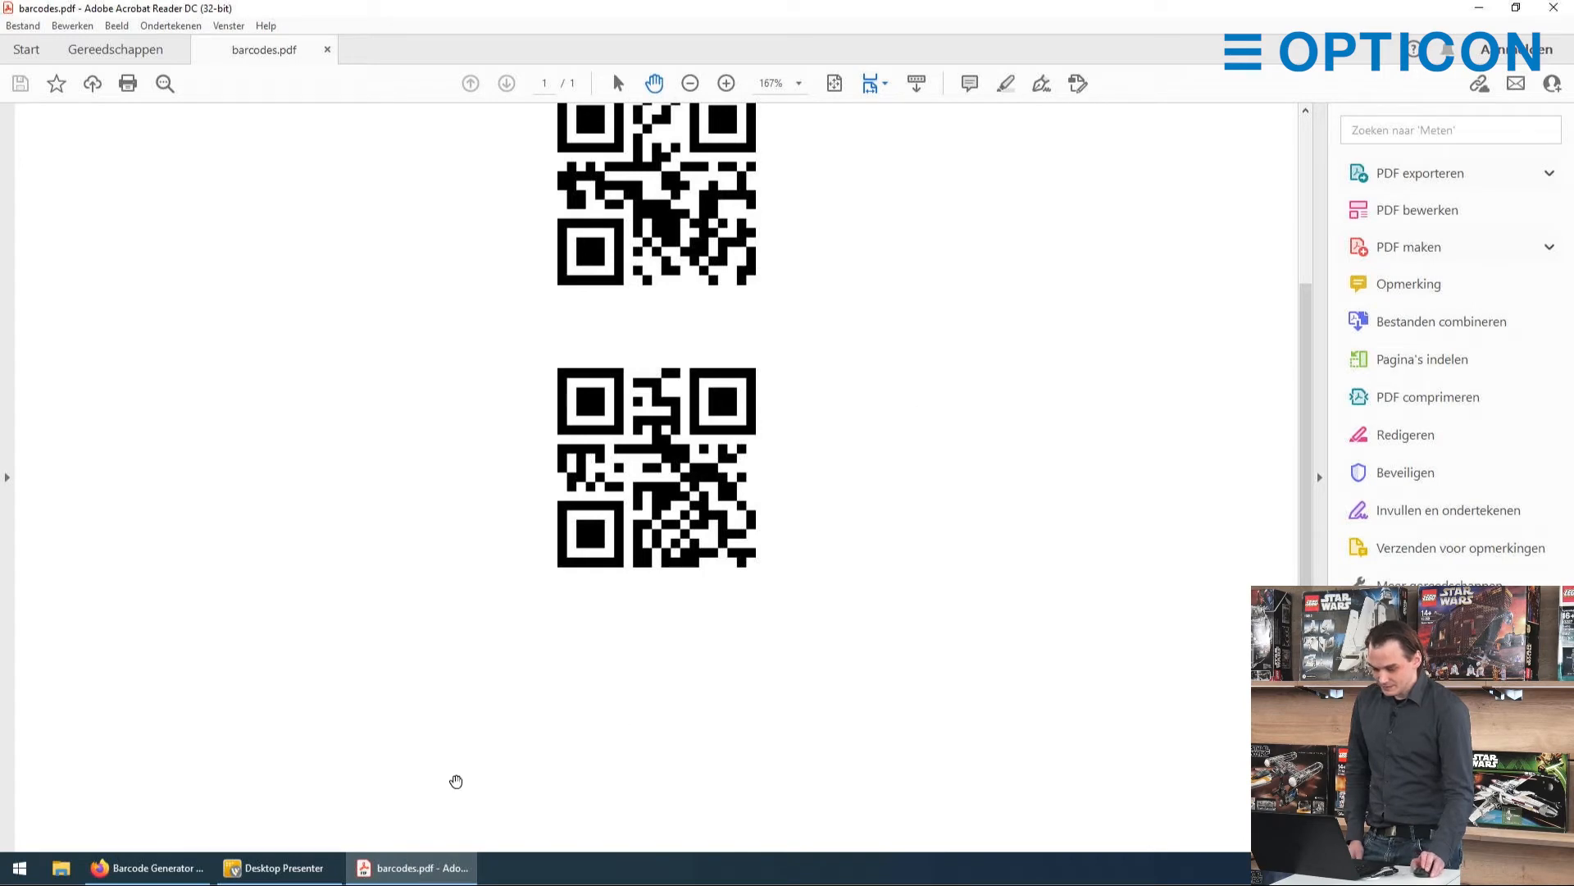
Step: Back in Firefox, turn on Escape sequences, add a fourth data line "\t\n", and regenerate the codes
left_click(147, 867)
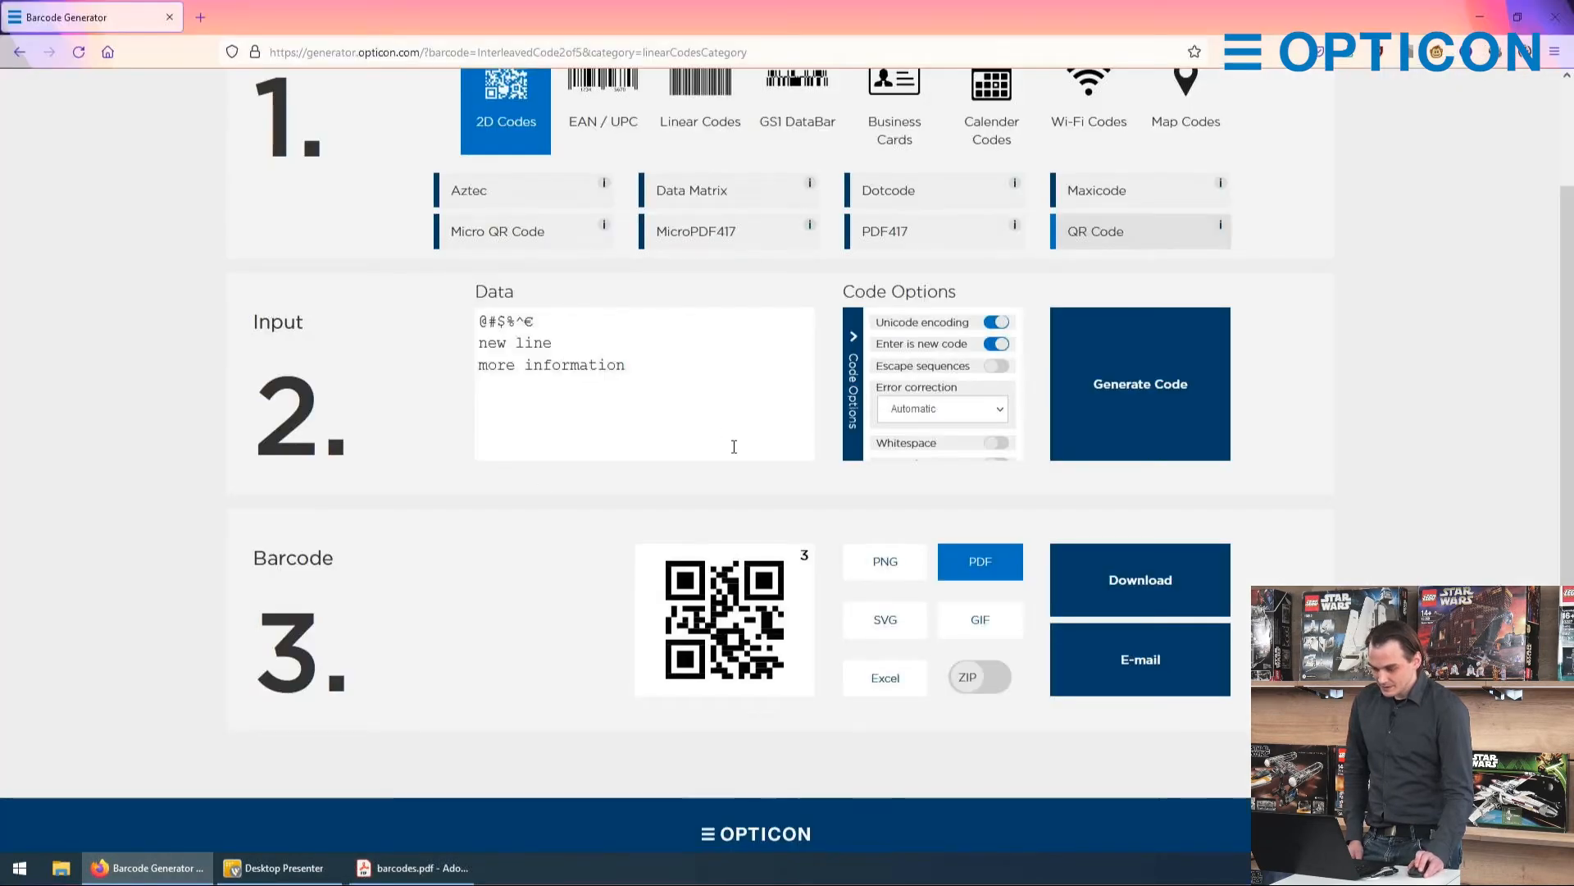
left_click(997, 369)
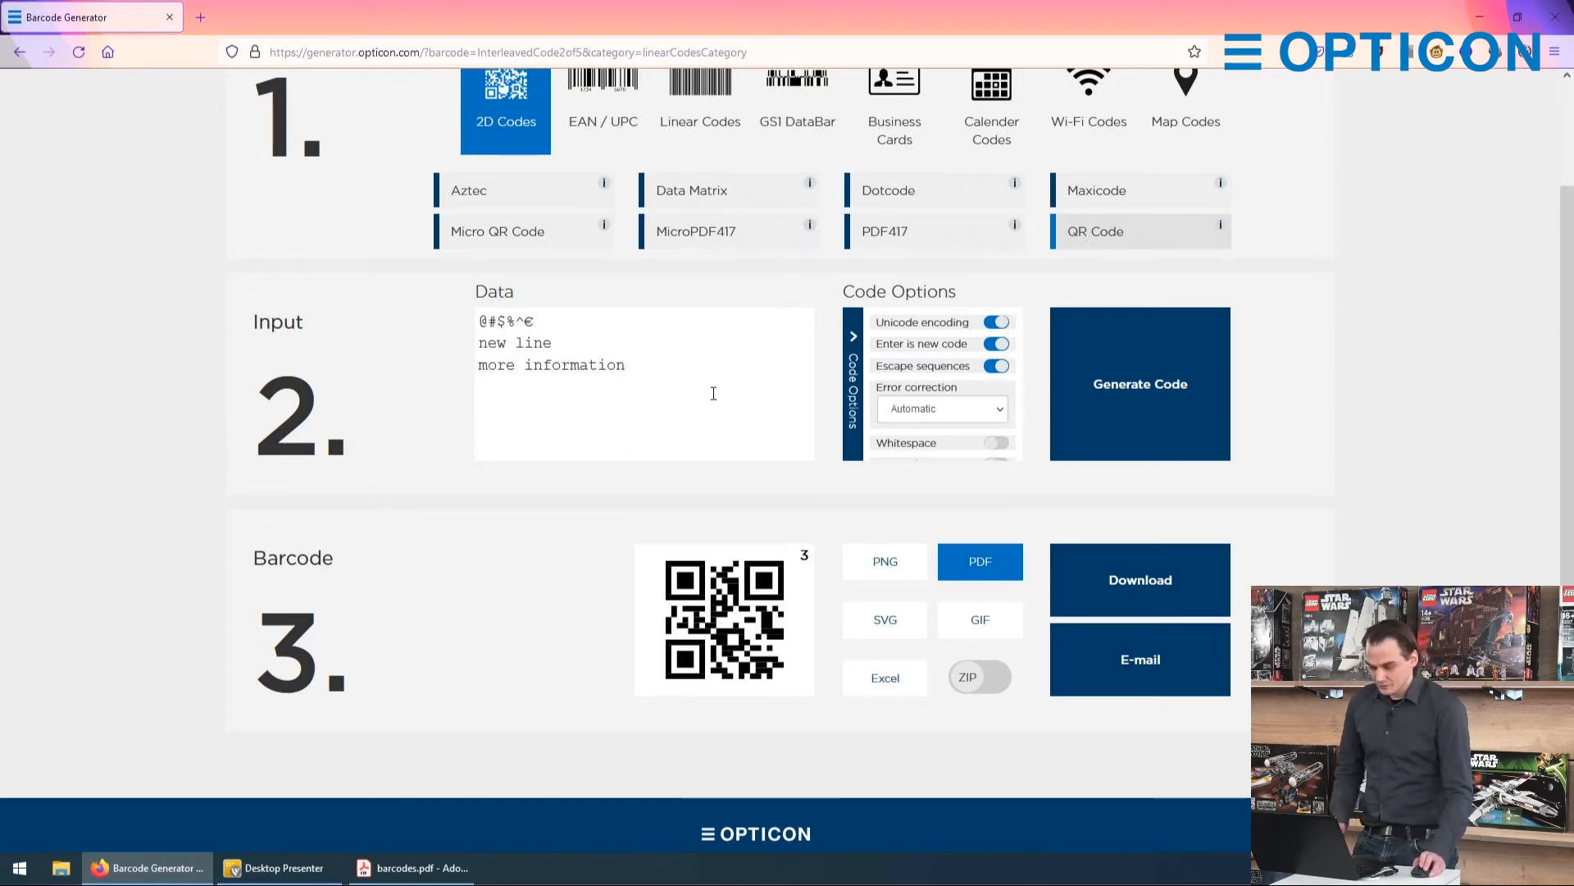
key("Return")
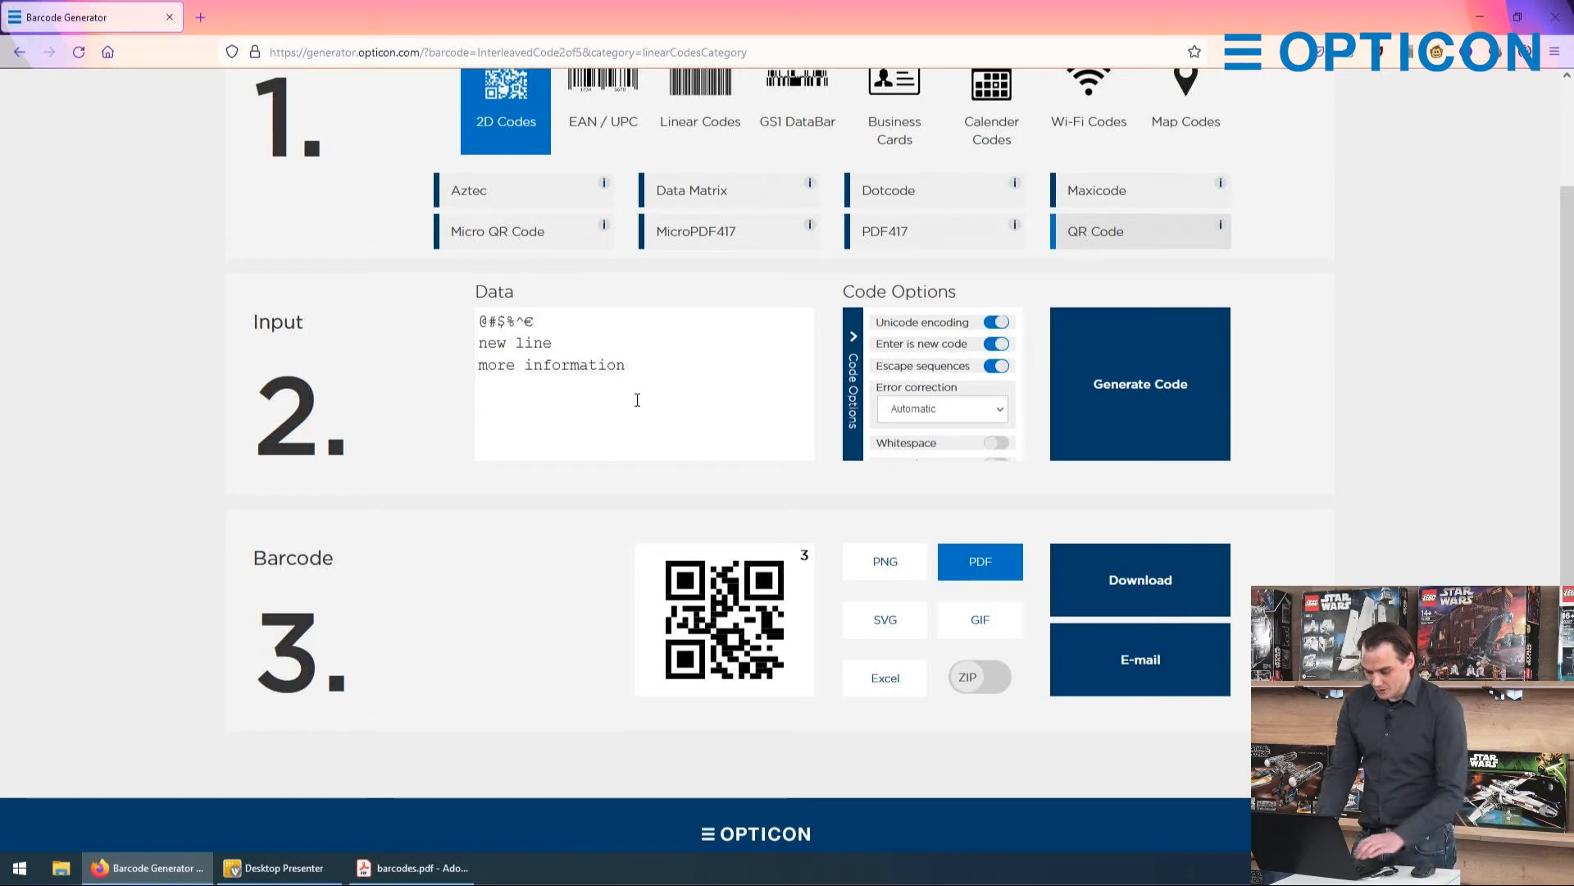
type("\\t")
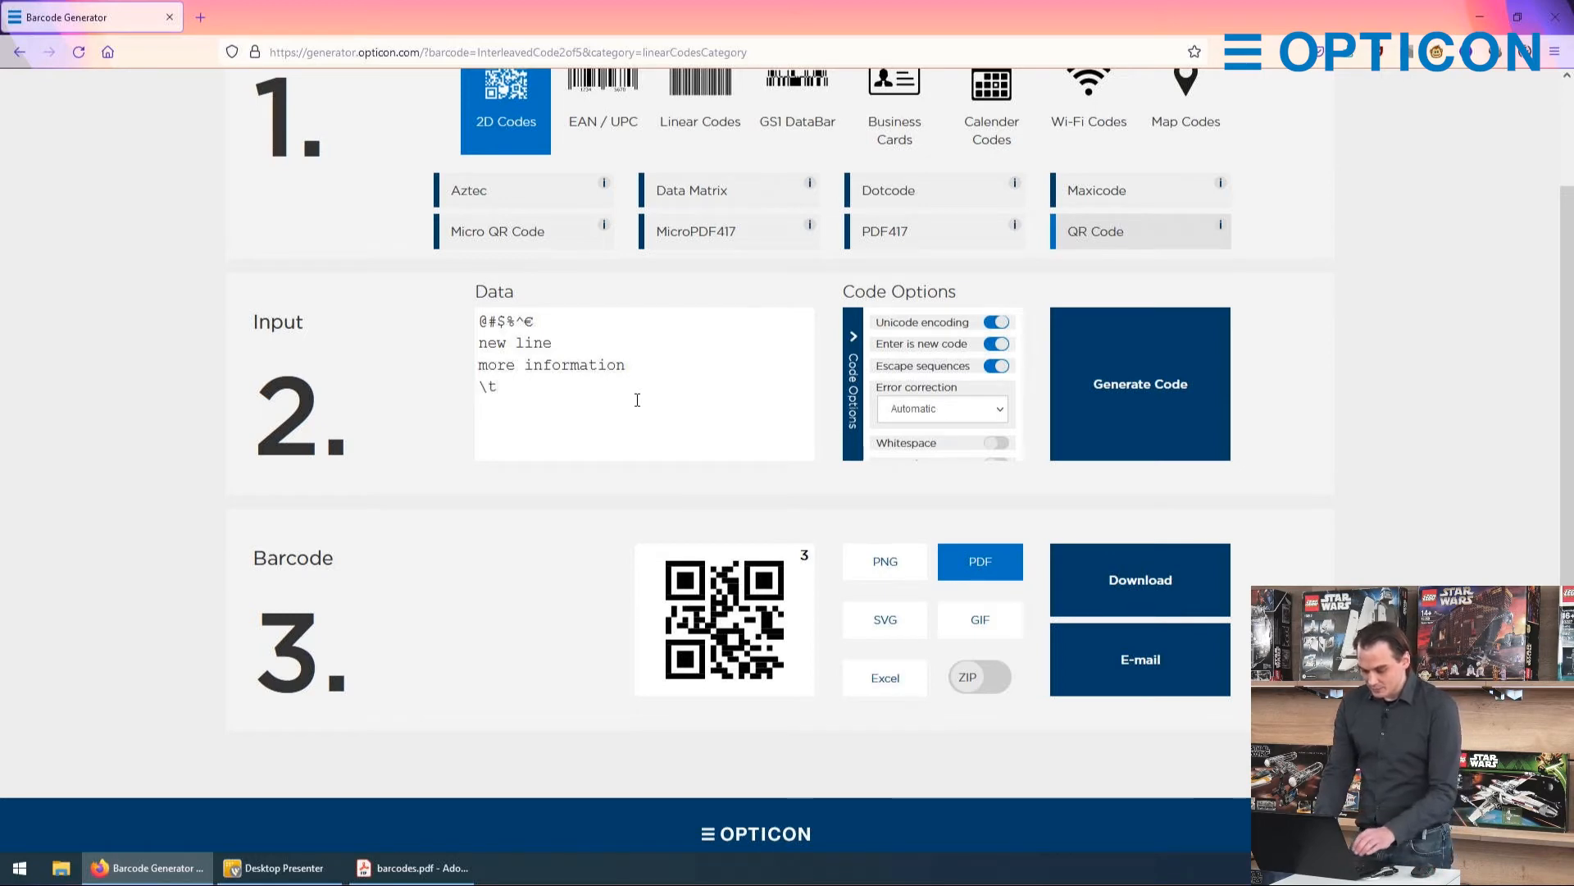
type("\\n")
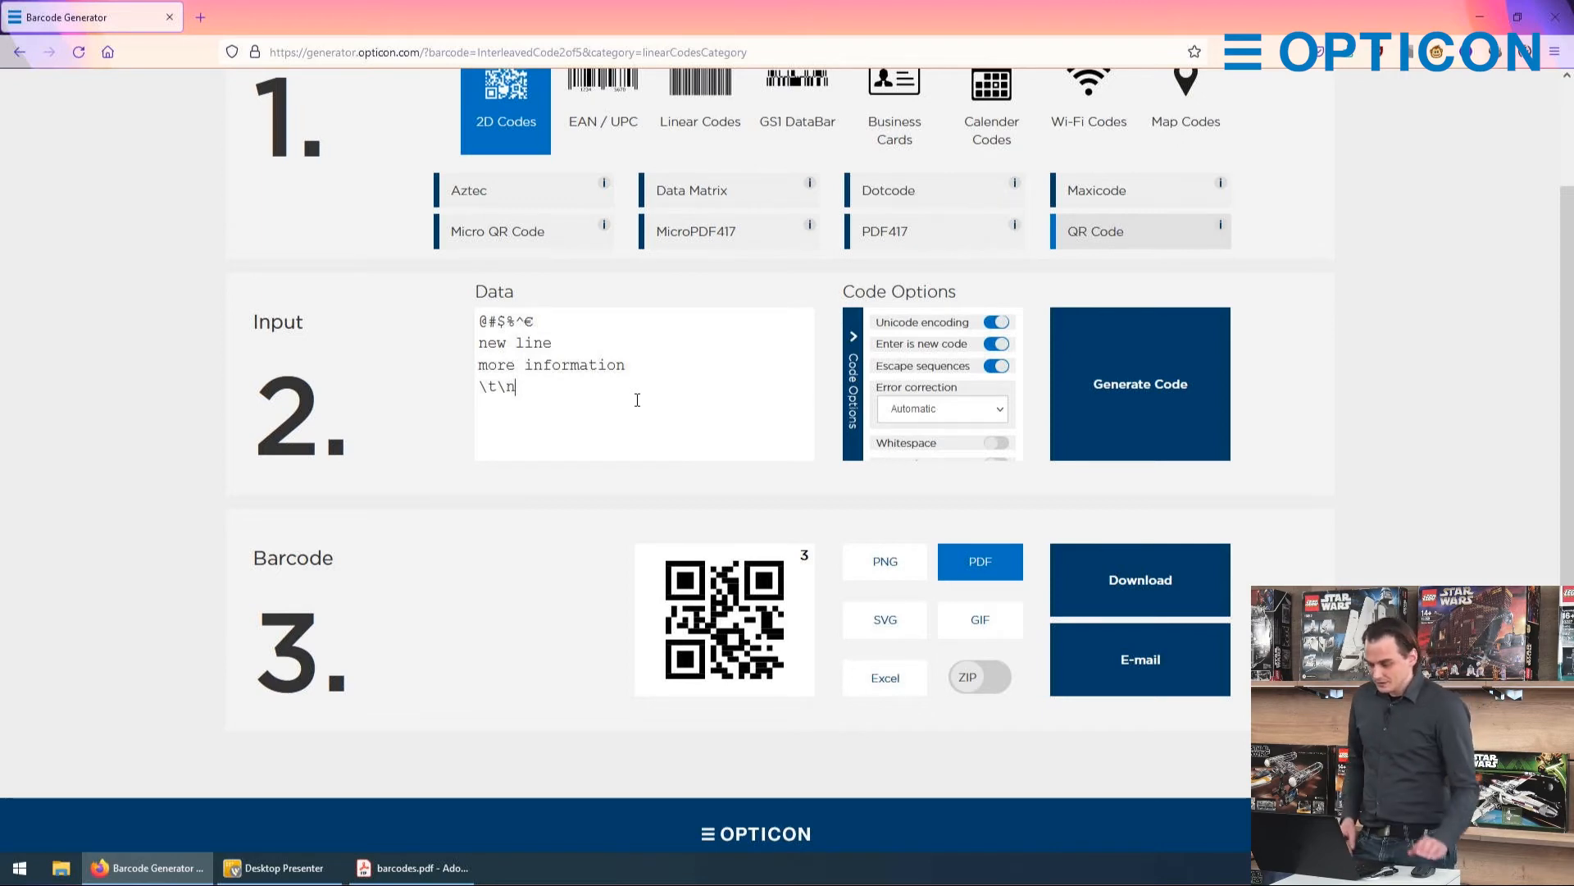
left_click(1140, 390)
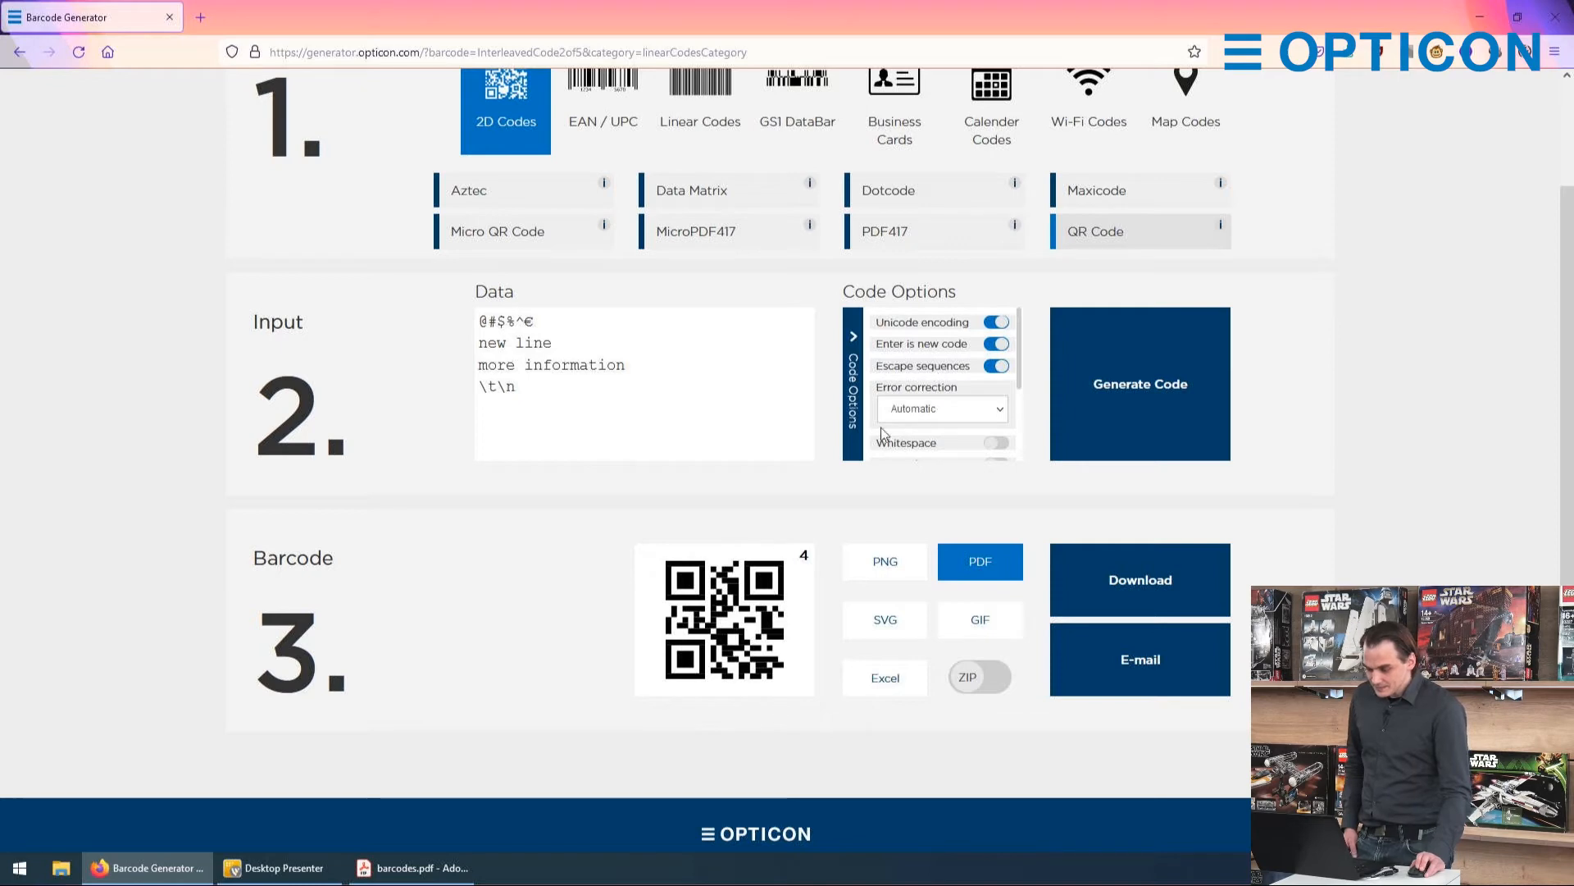
Step: Try the error correction level "~65% of symbol" and return the setting to Automatic
left_click(925, 410)
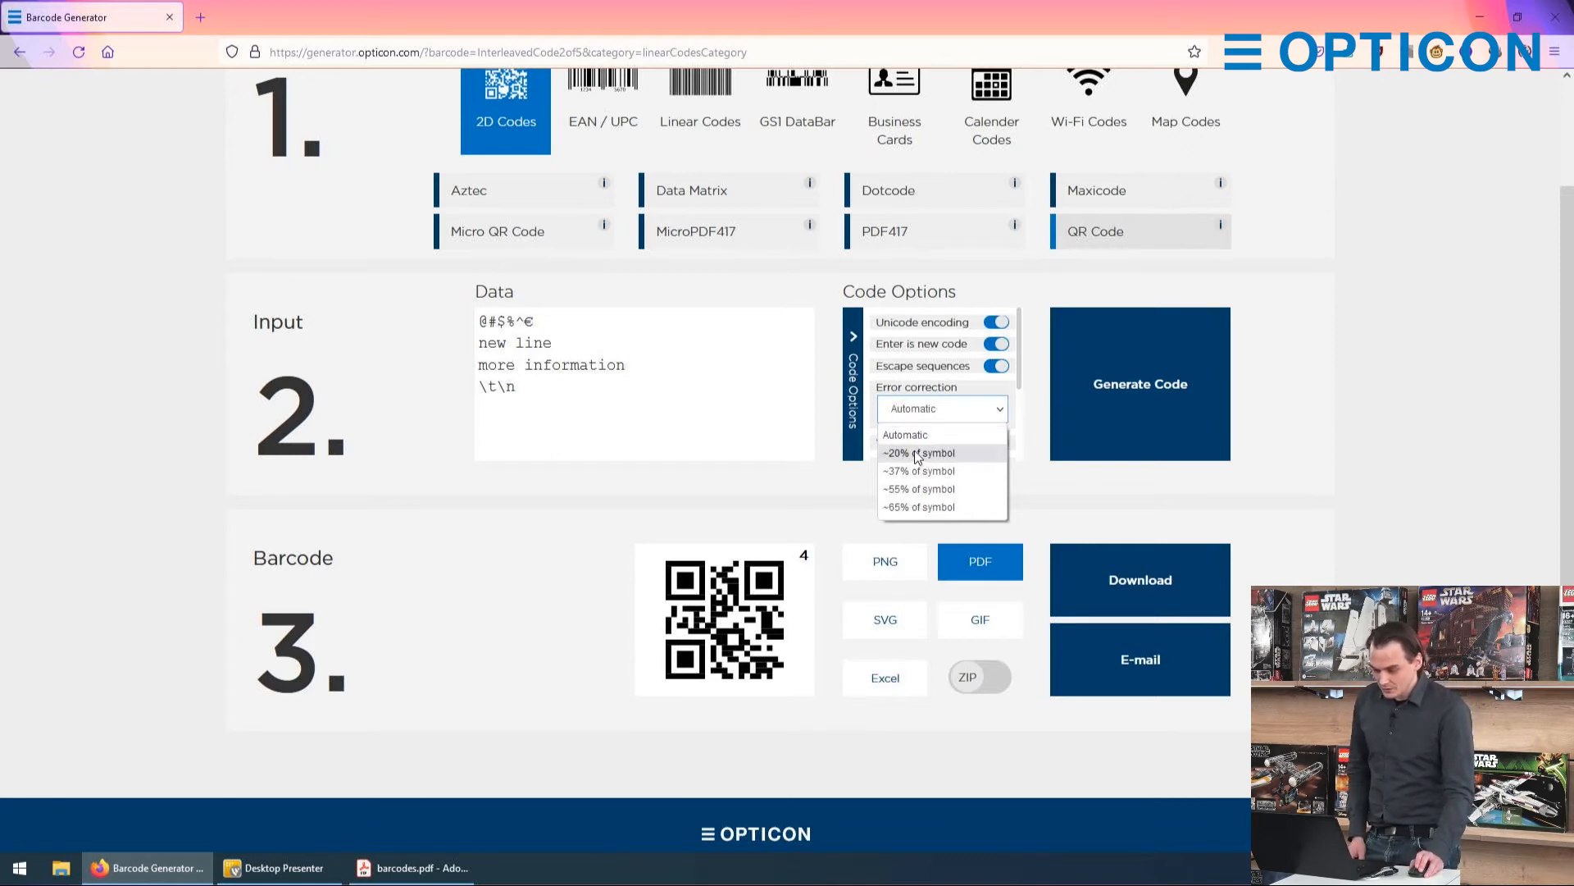
left_click(910, 507)
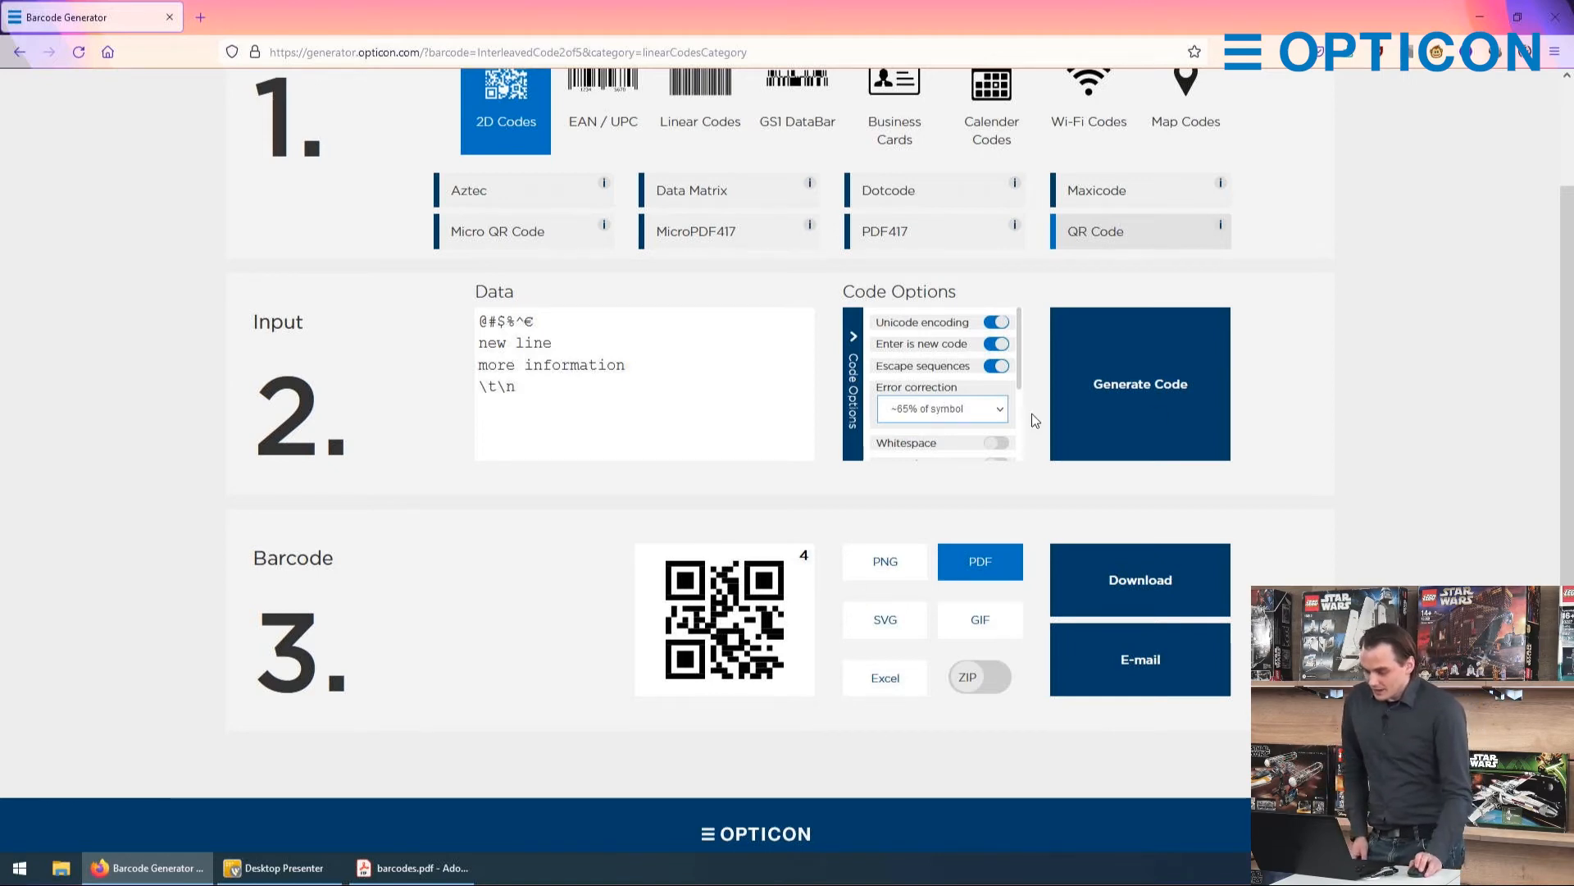
left_click(951, 409)
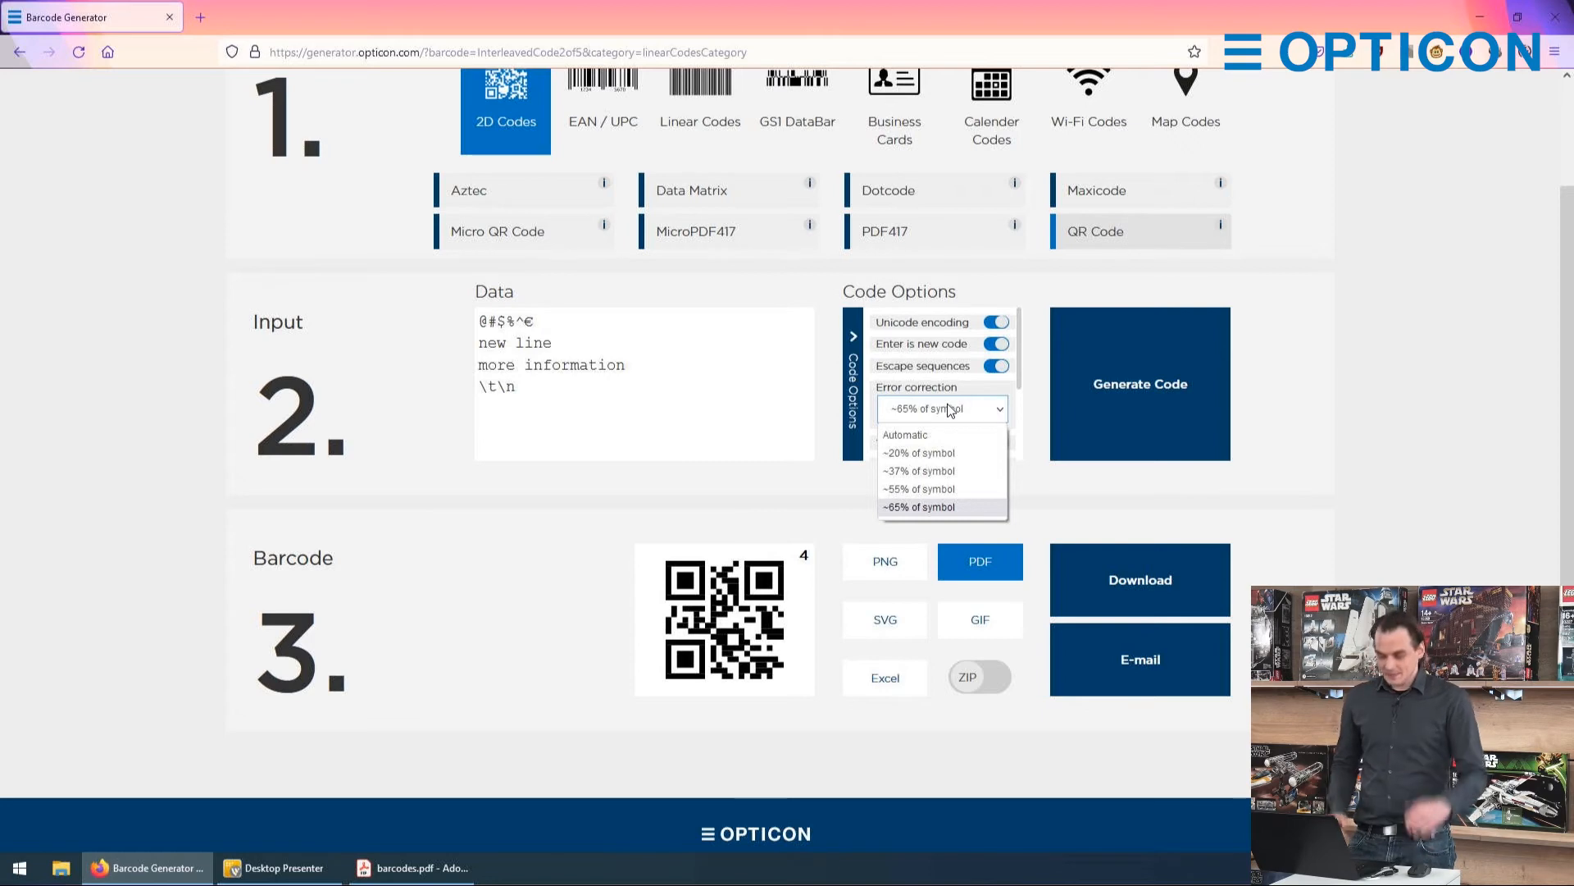
left_click(912, 434)
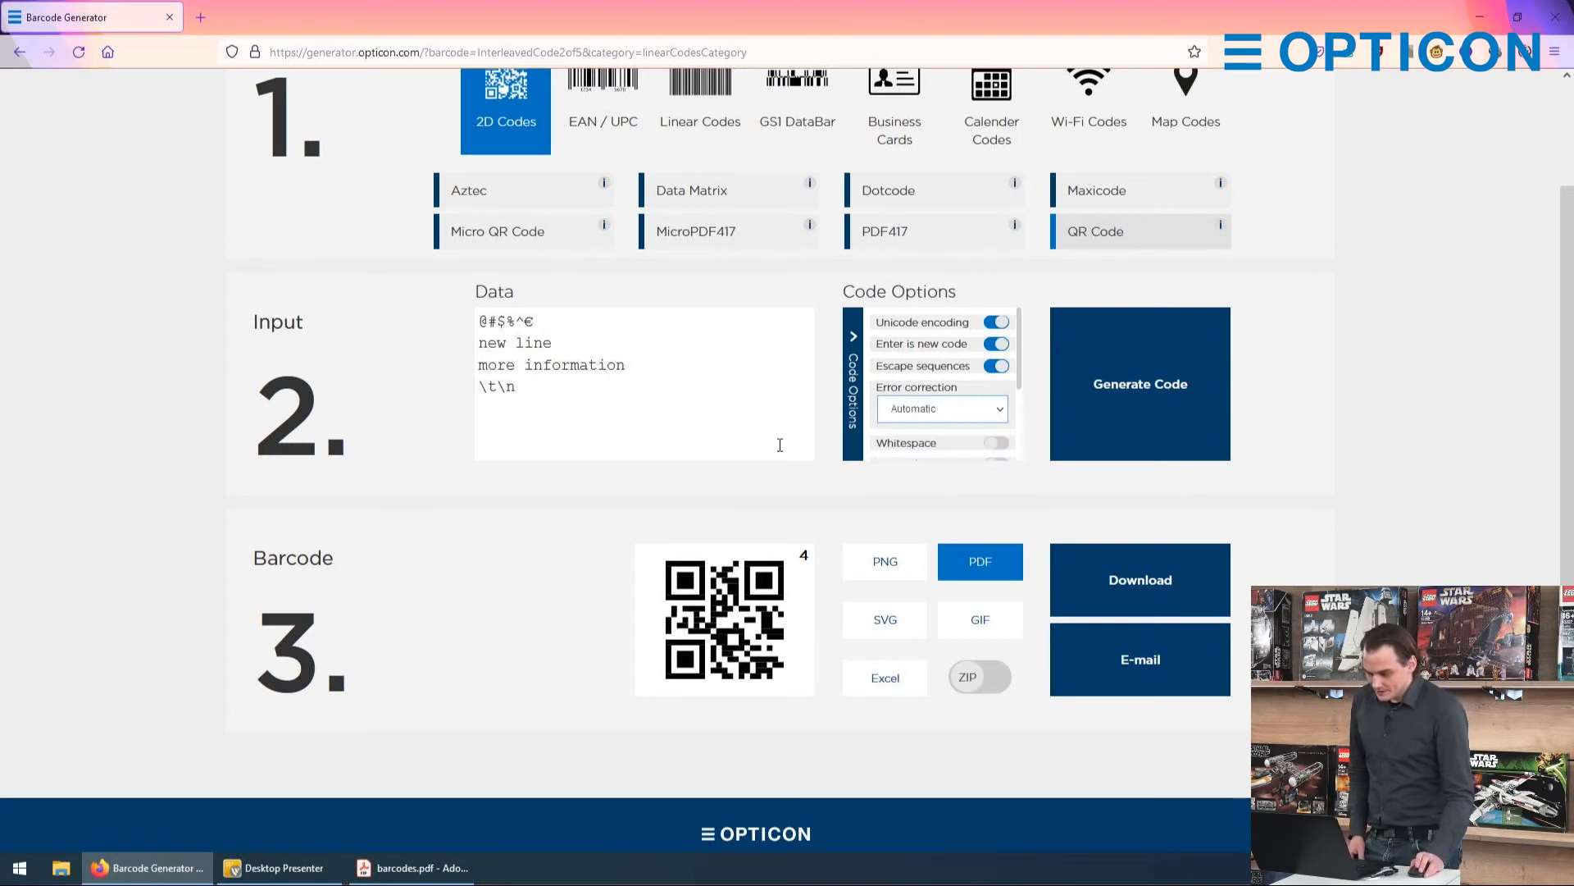
Step: Check the remaining QR code options, switch the barcode type to Business Cards, and collapse the code options
scroll(966, 441, "down", 1)
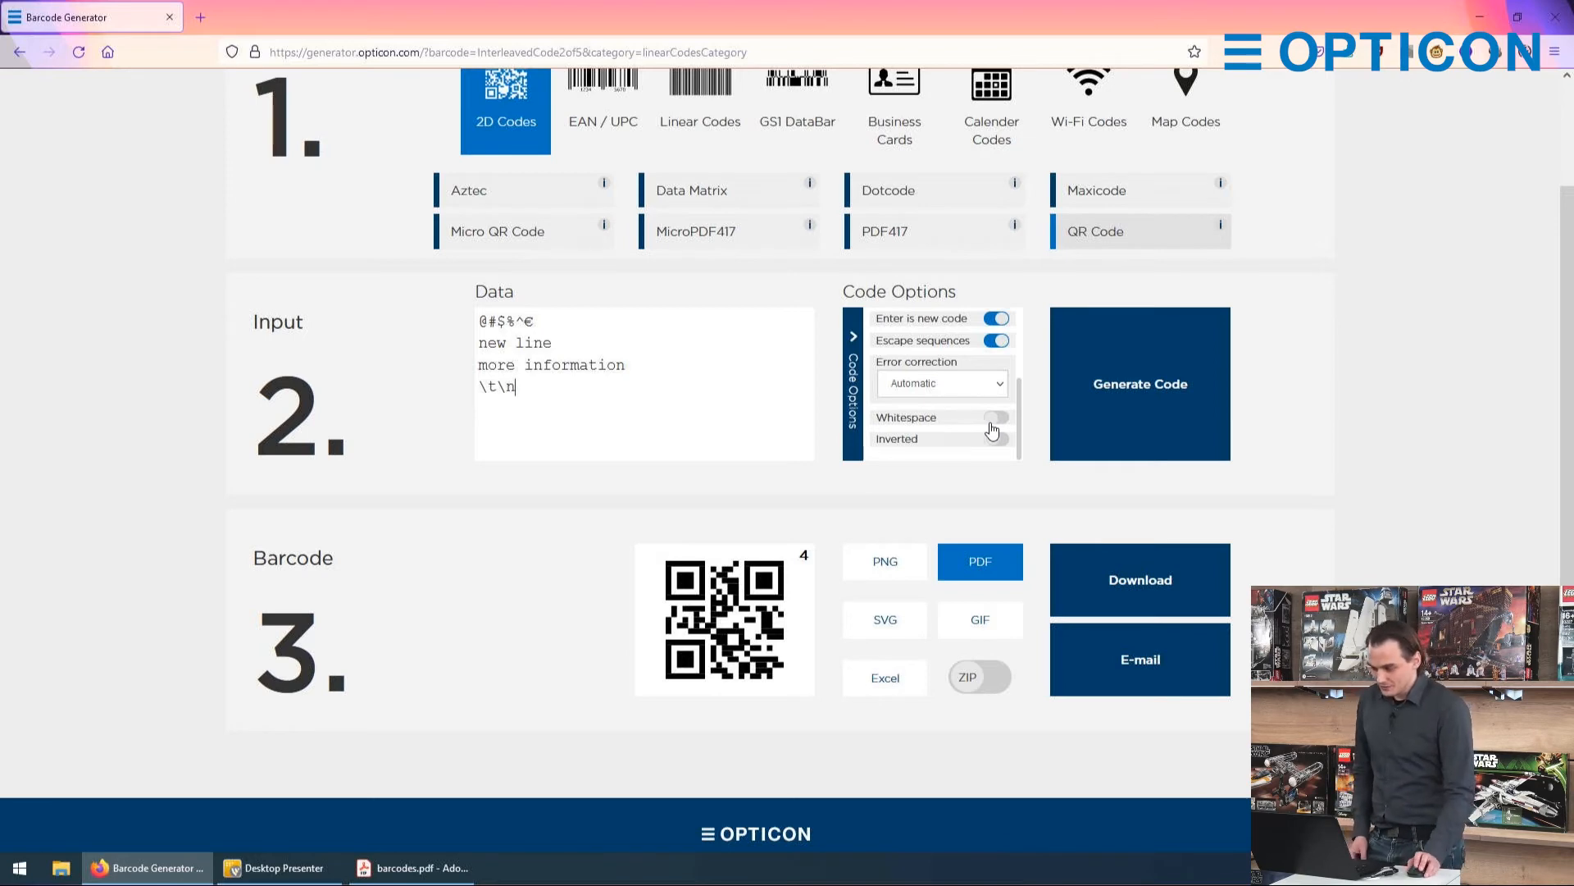
scroll(1001, 434, "up", 1)
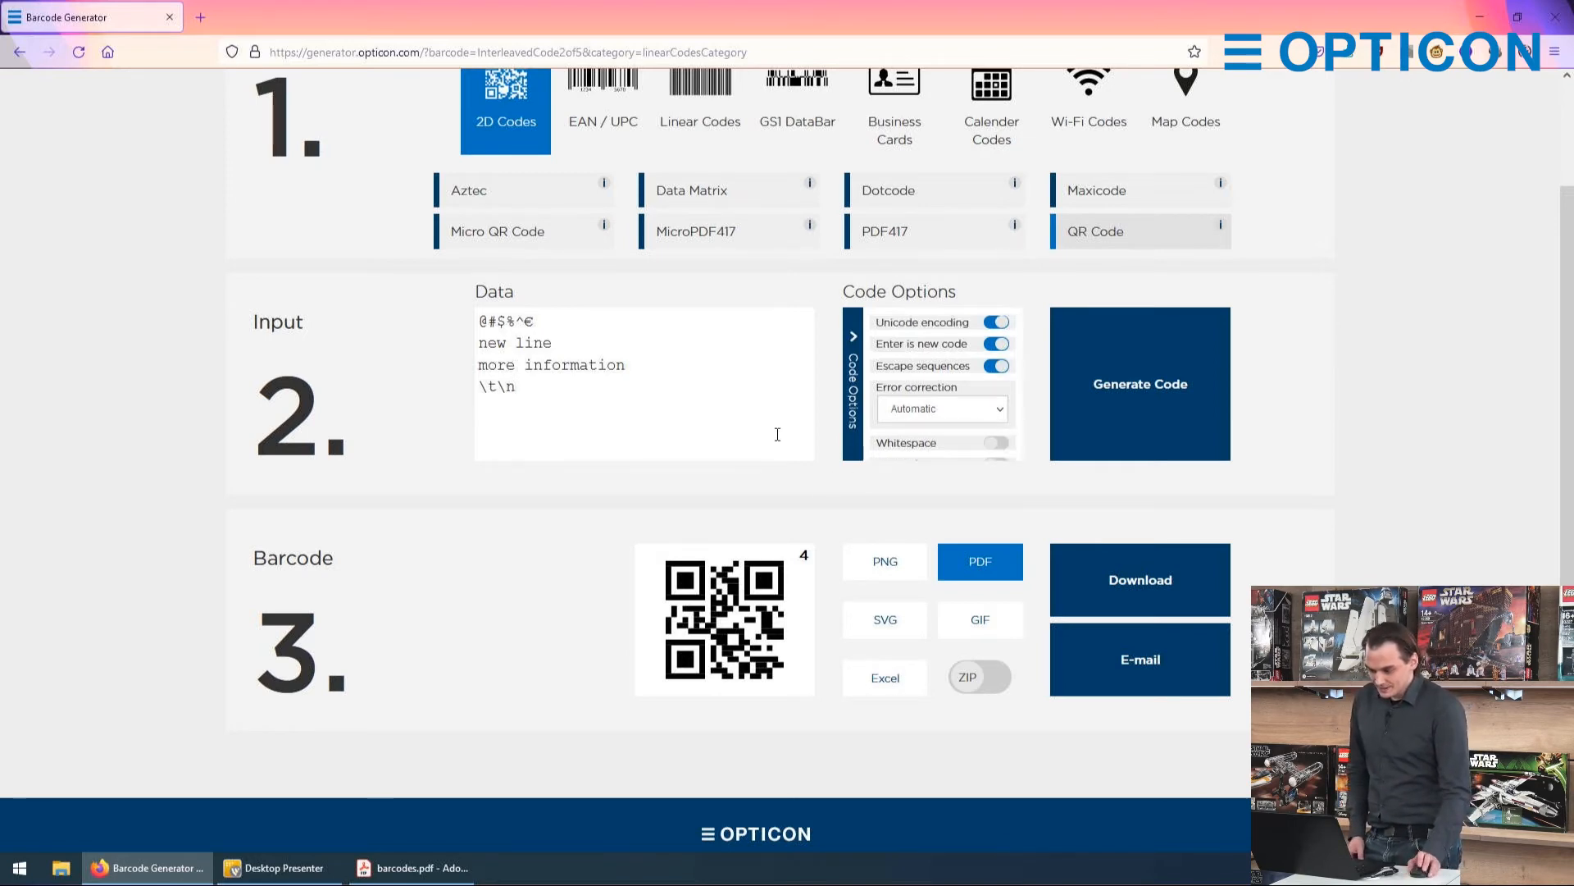
scroll(773, 445, "up", 2)
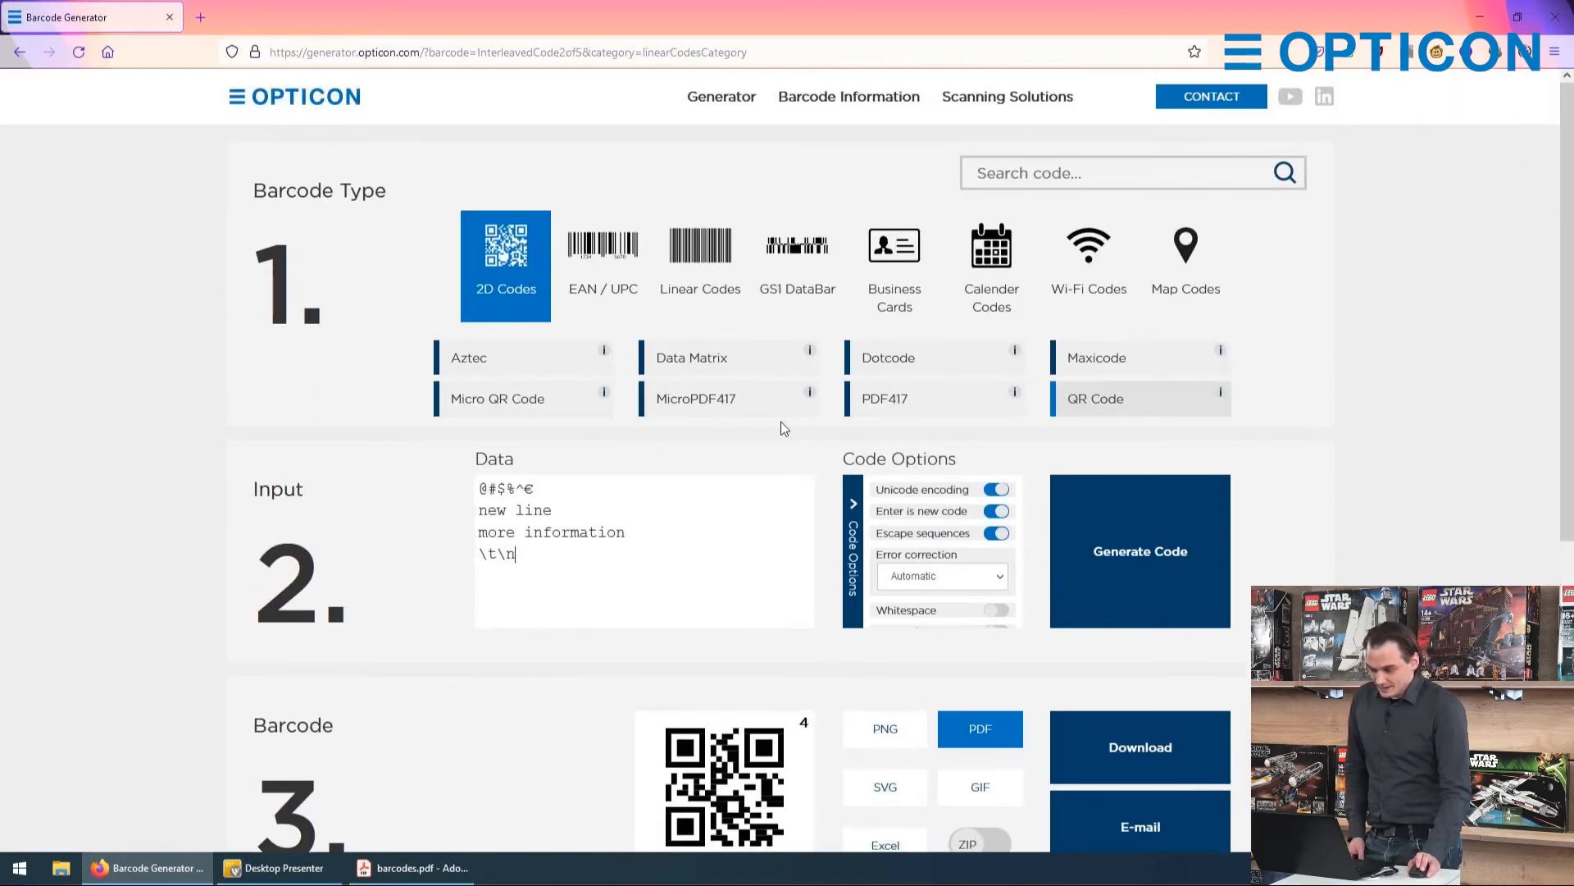
left_click(888, 261)
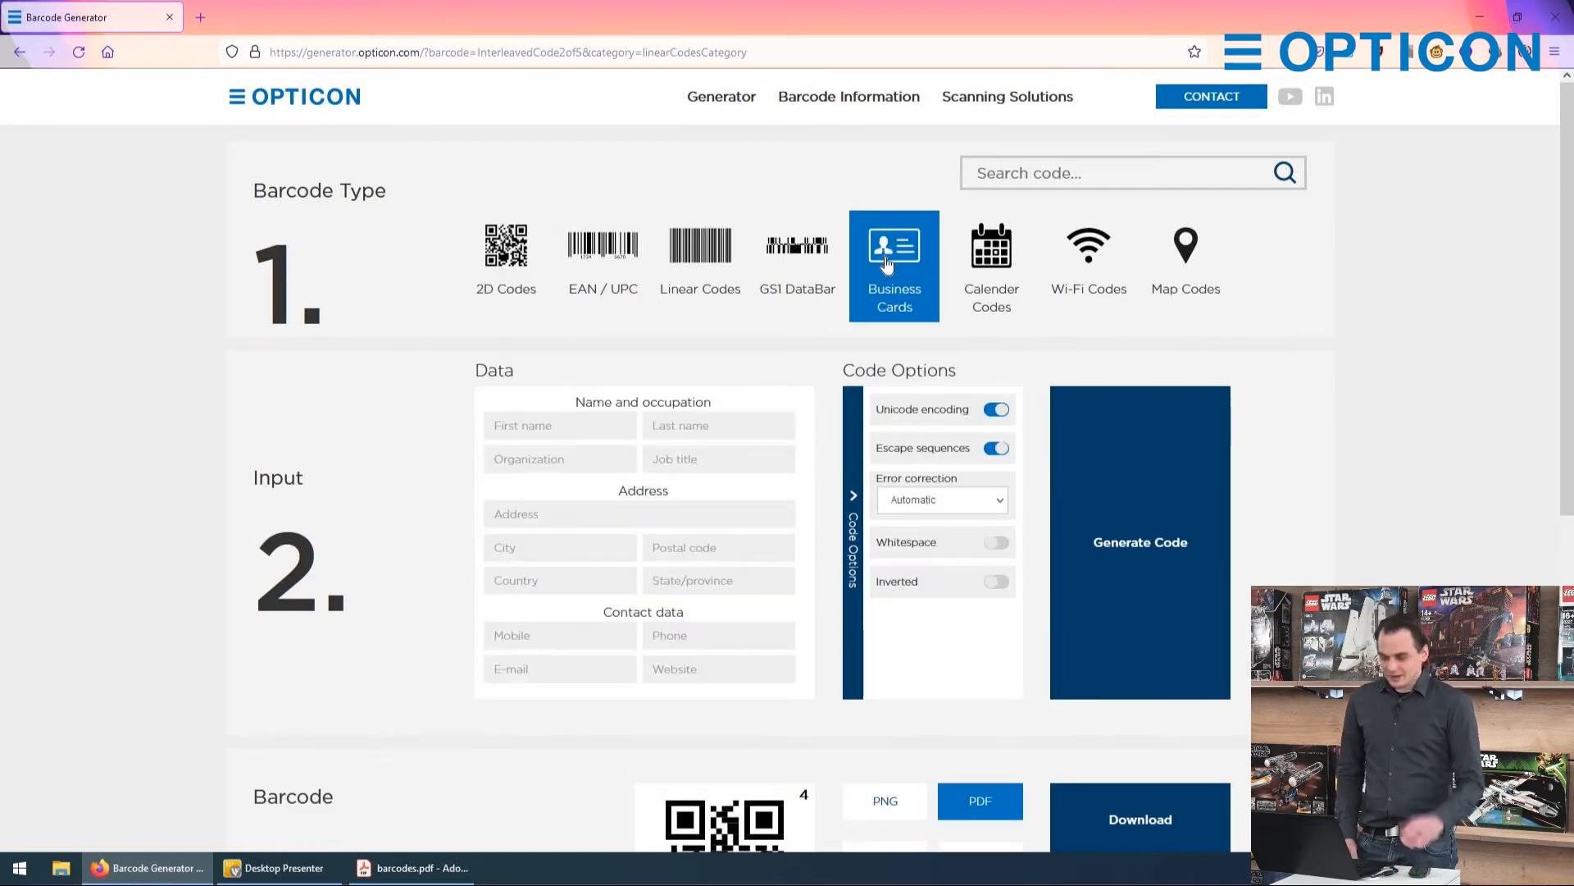
left_click(852, 467)
Step: Fill in the business card's first and last name and the organization "Opticon Sensors Europe", and generate the code
left_click(672, 426)
scroll(601, 450, "down", 2)
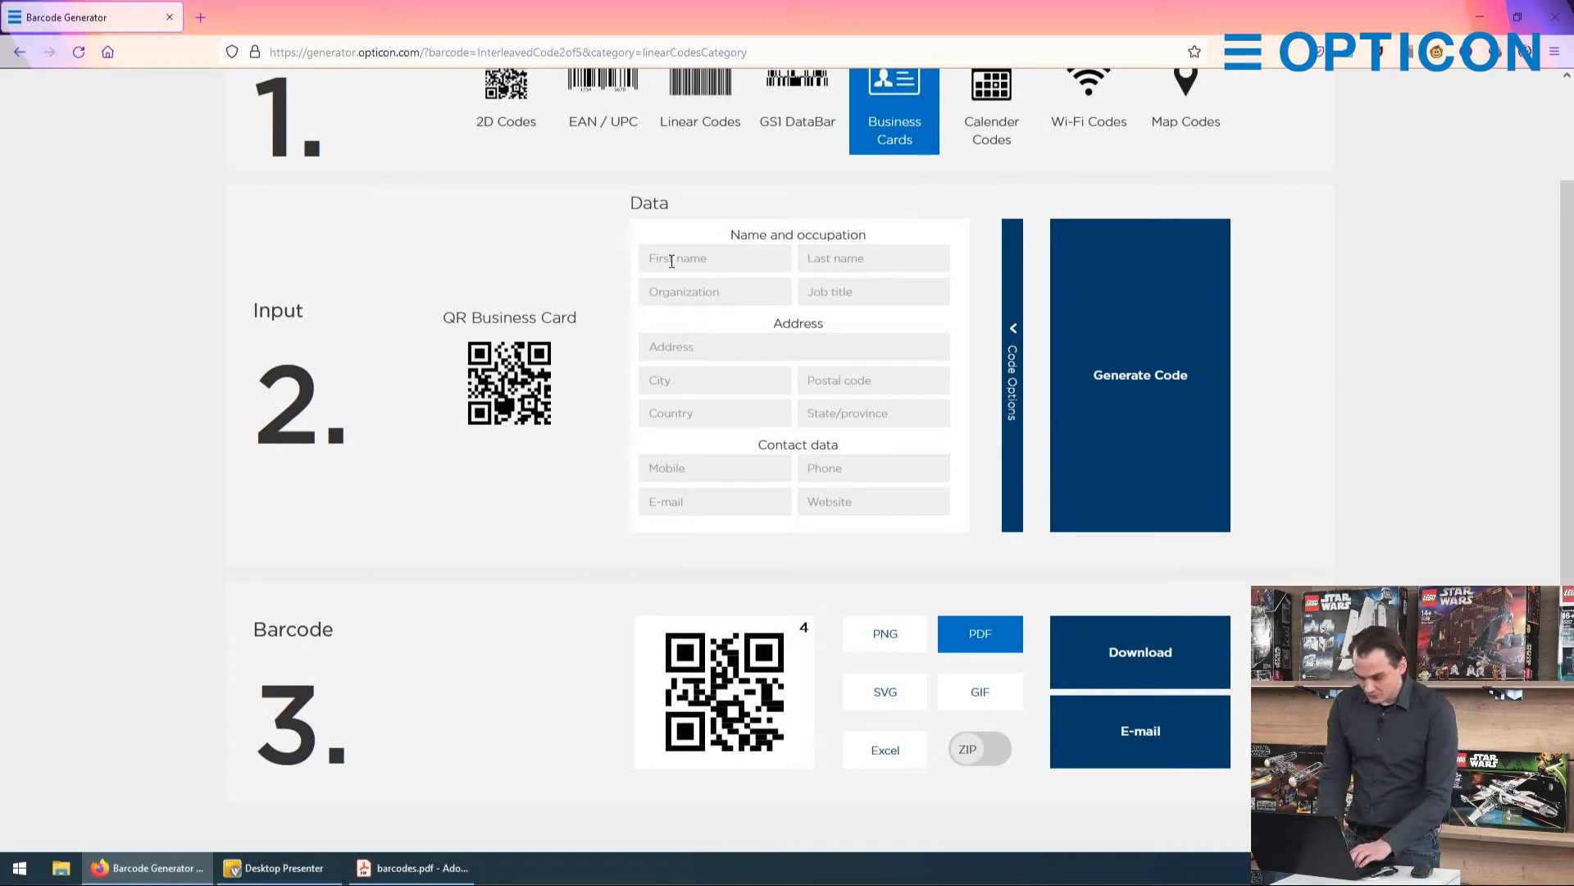
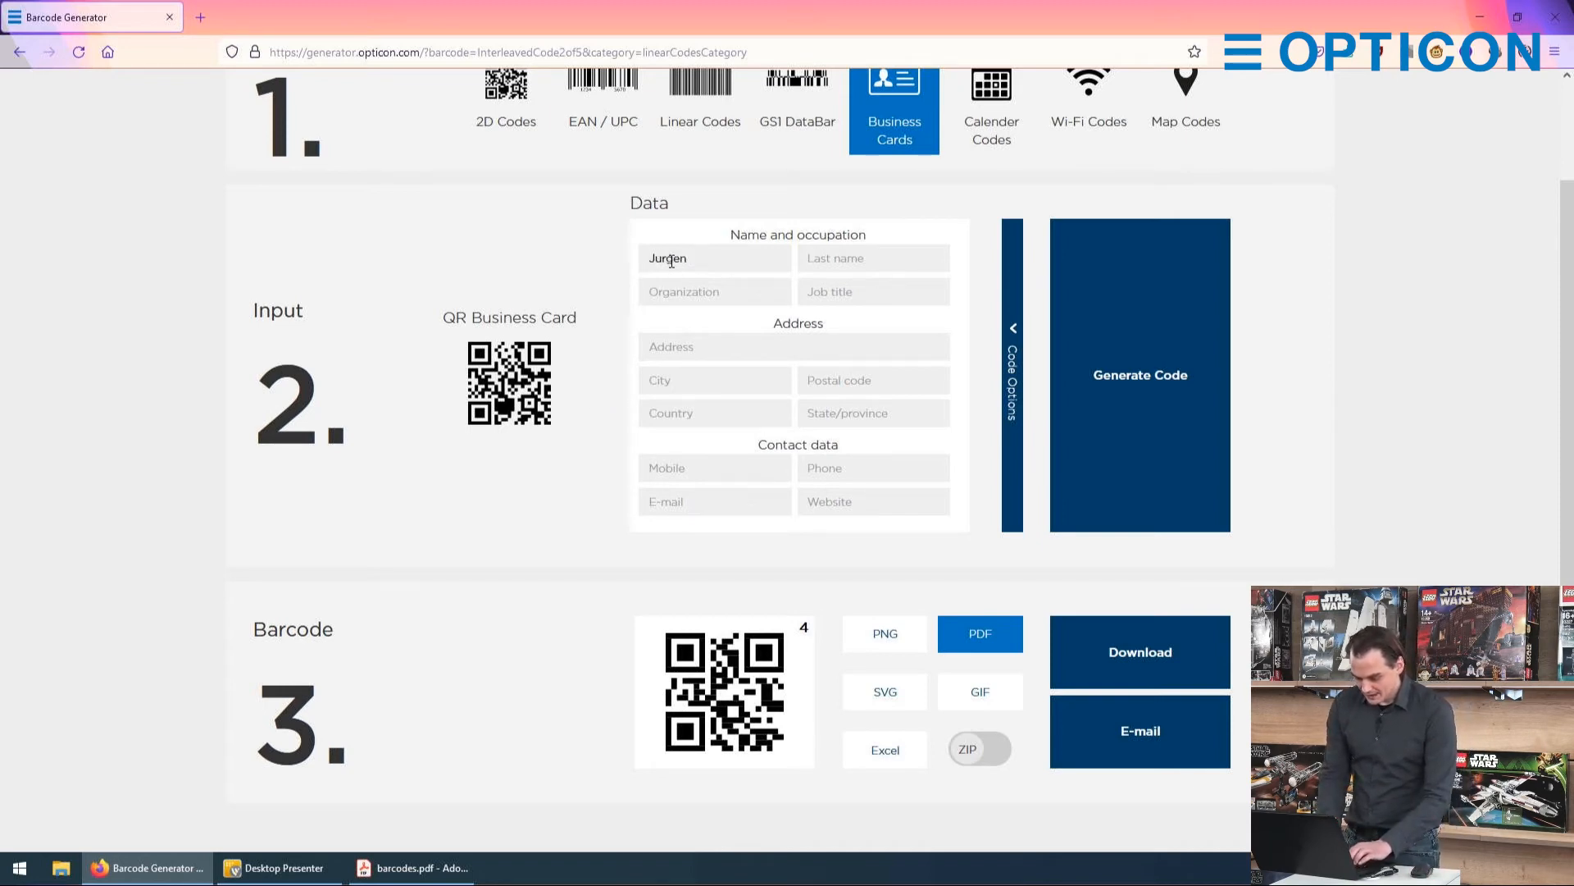
key("Tab")
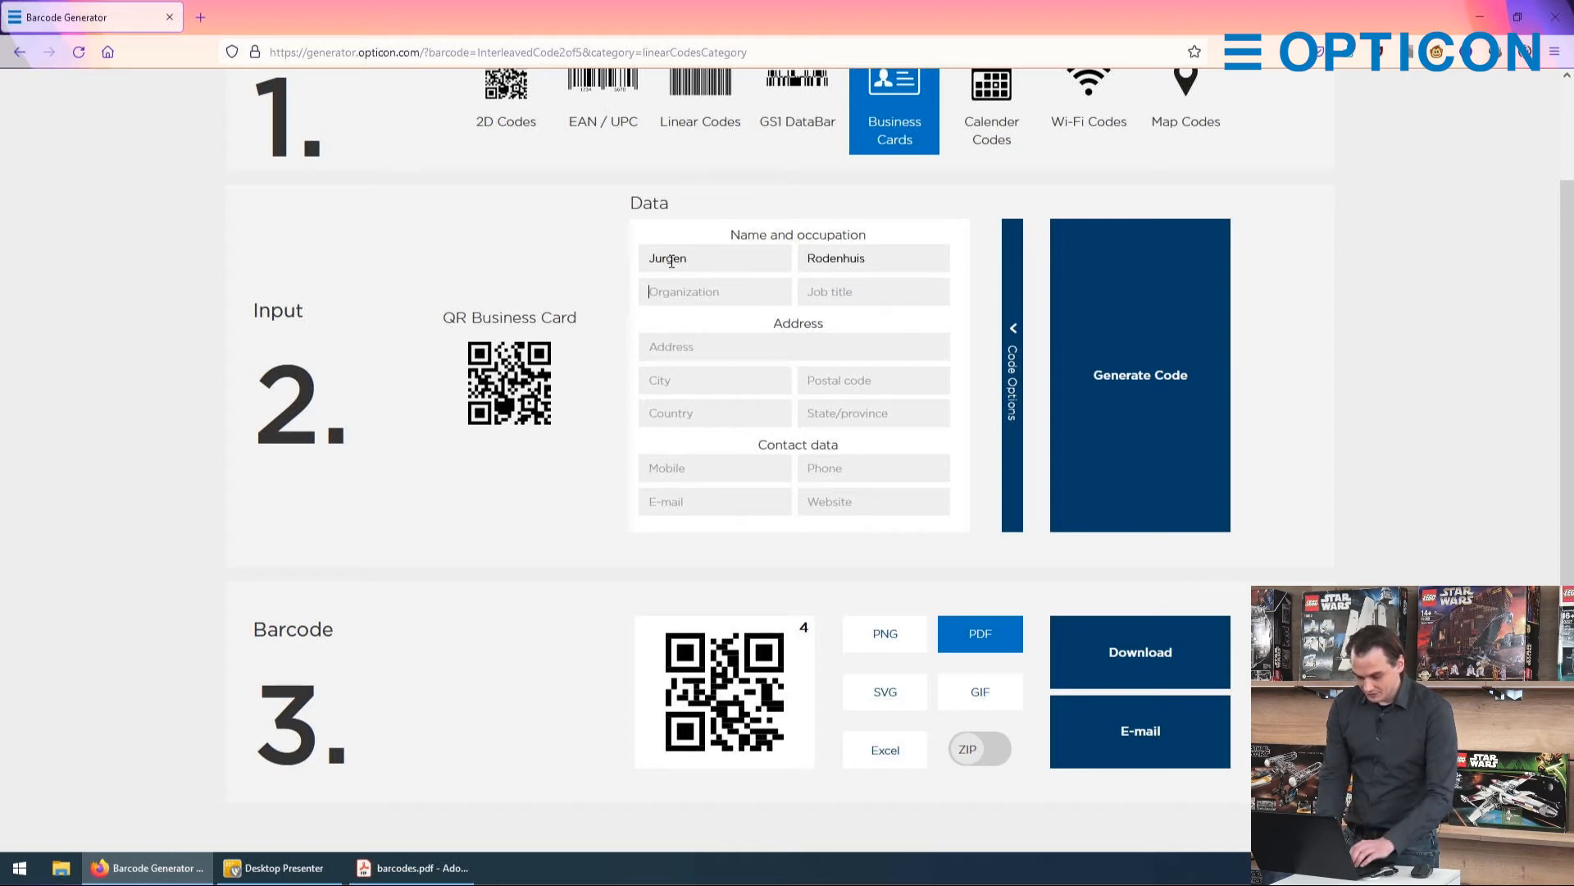
type("Opticon")
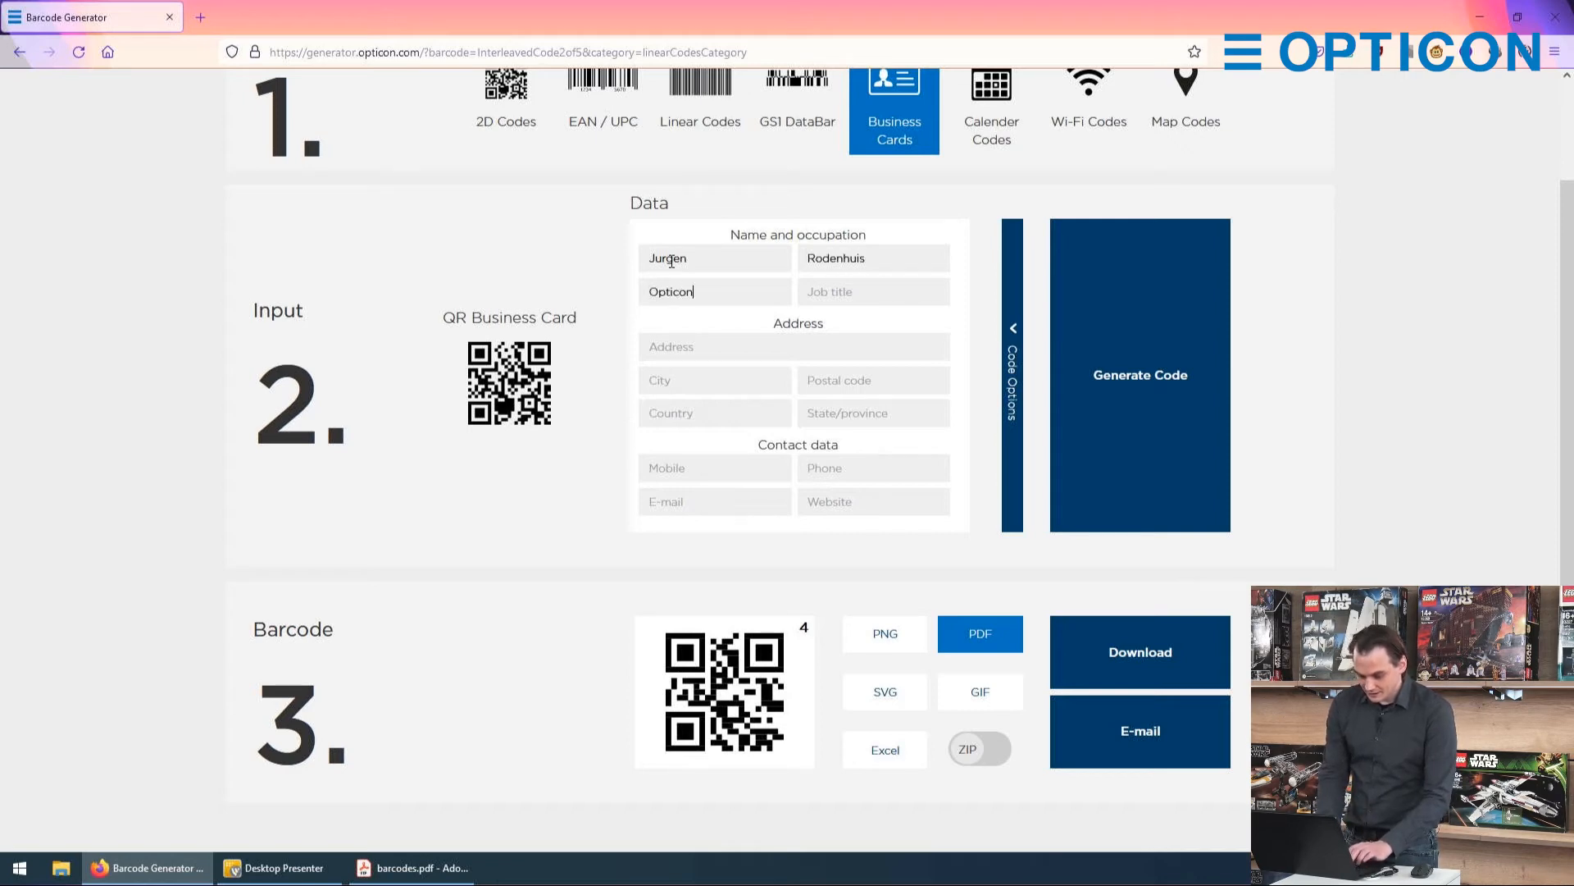
type(" Sensors ")
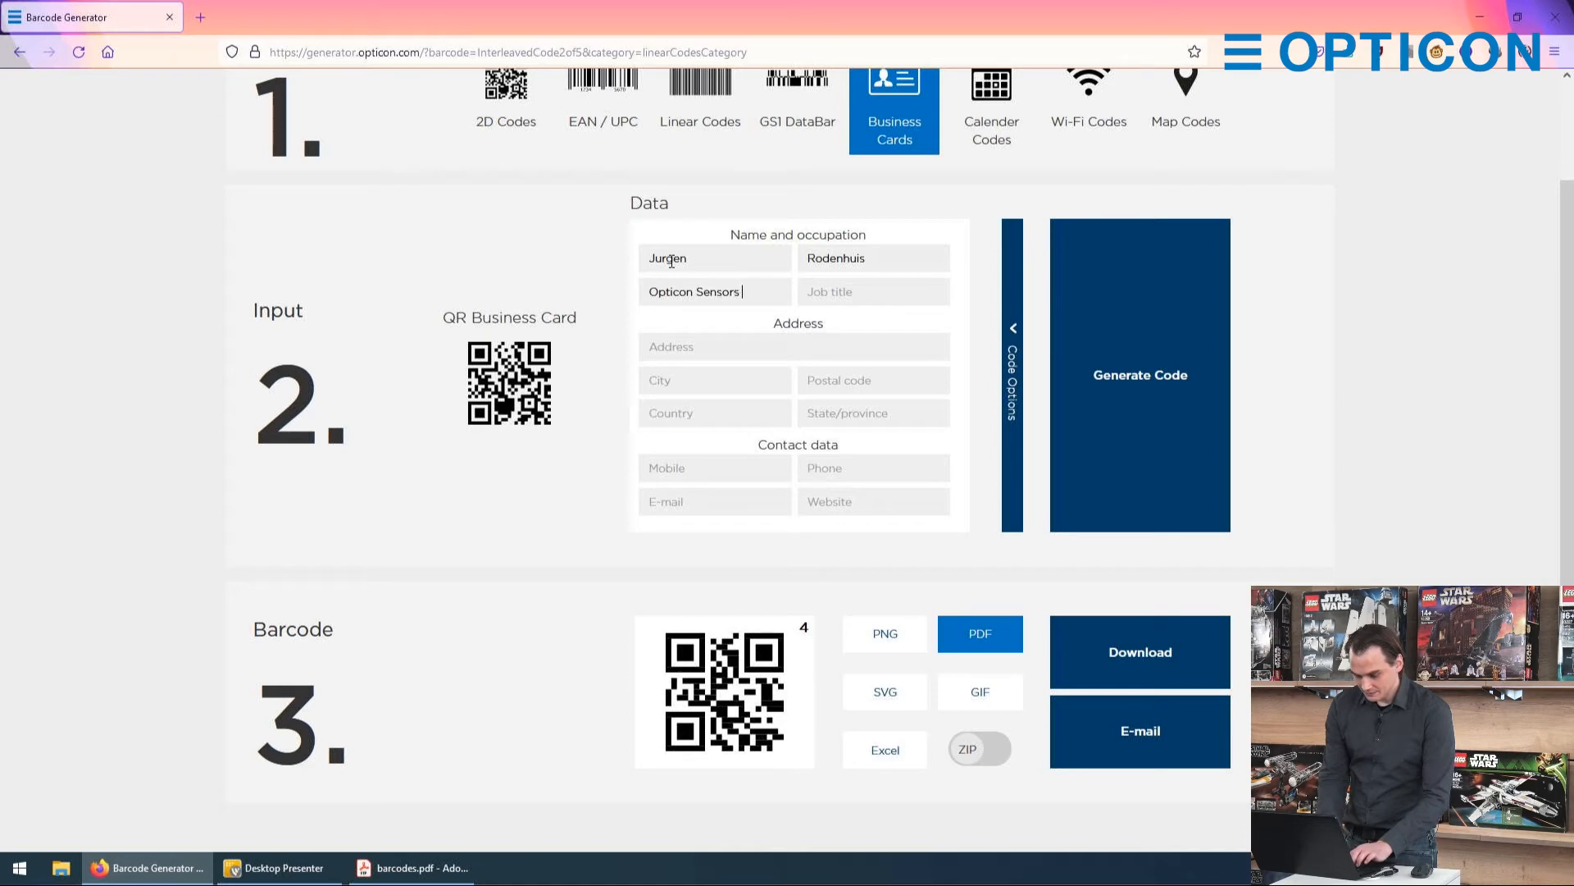
type("Europe")
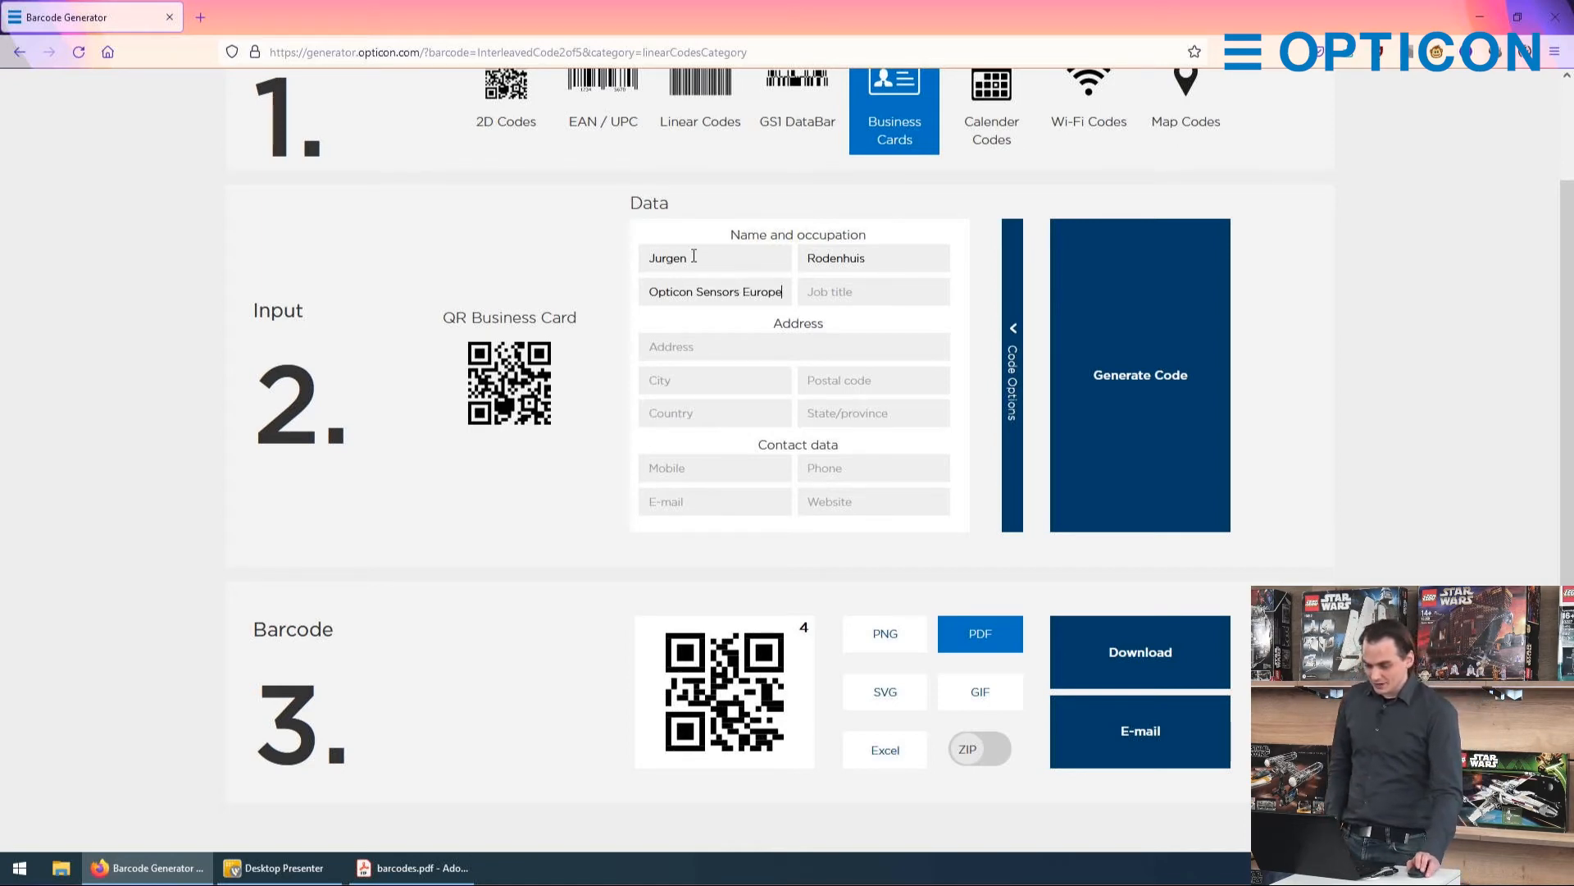
left_click(1108, 420)
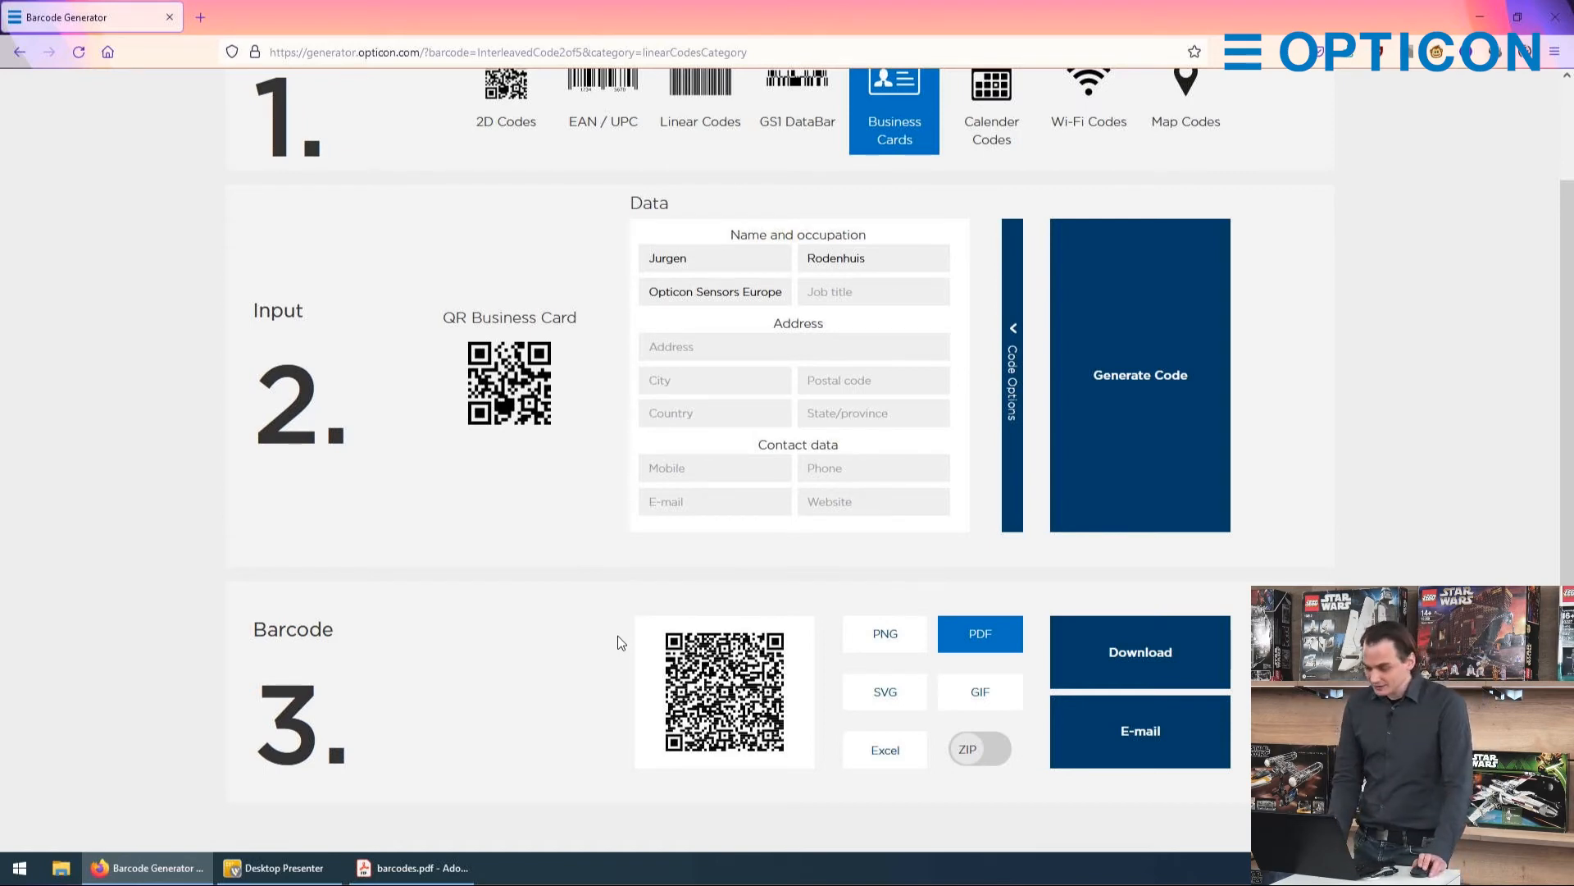
Step: Switch the barcode type to Calender Codes and look over the event description and location fields
scroll(589, 636, "up", 3)
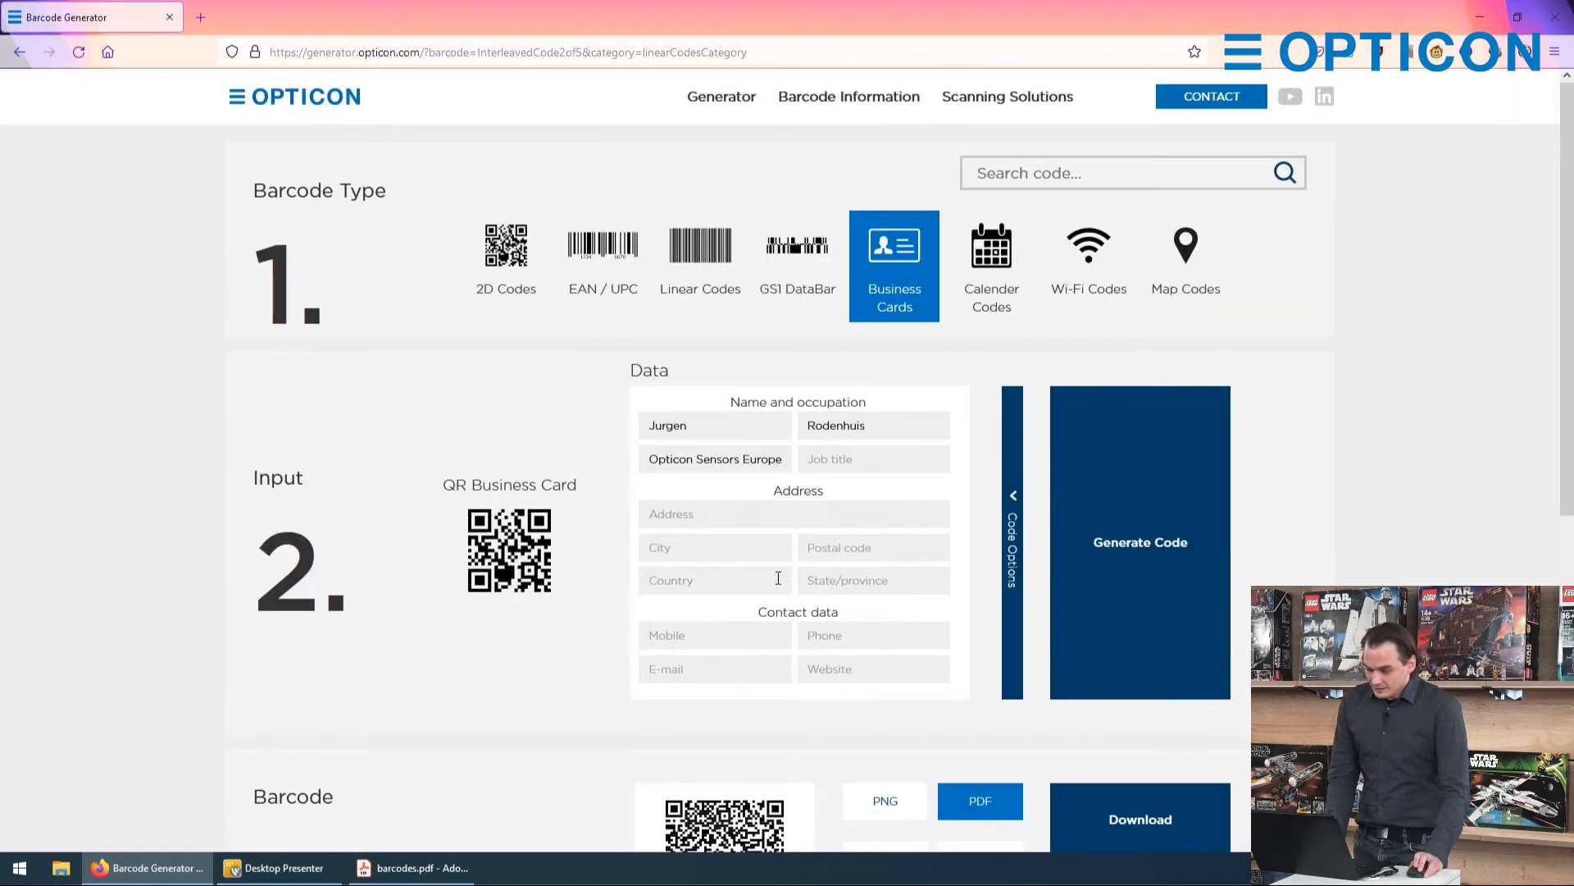
left_click(1005, 269)
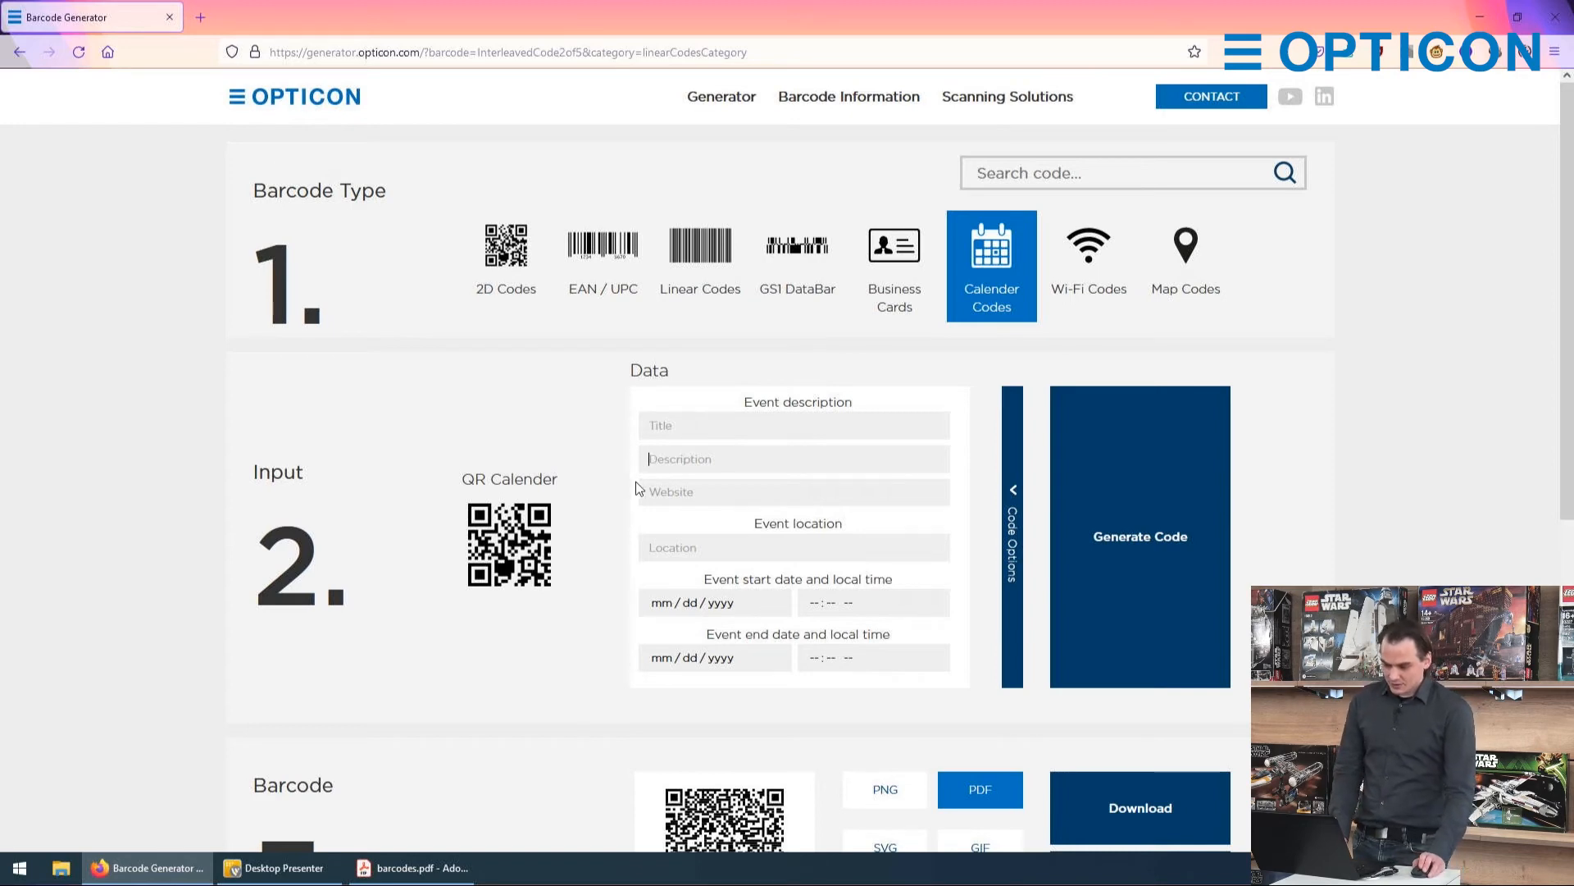
left_click(659, 490)
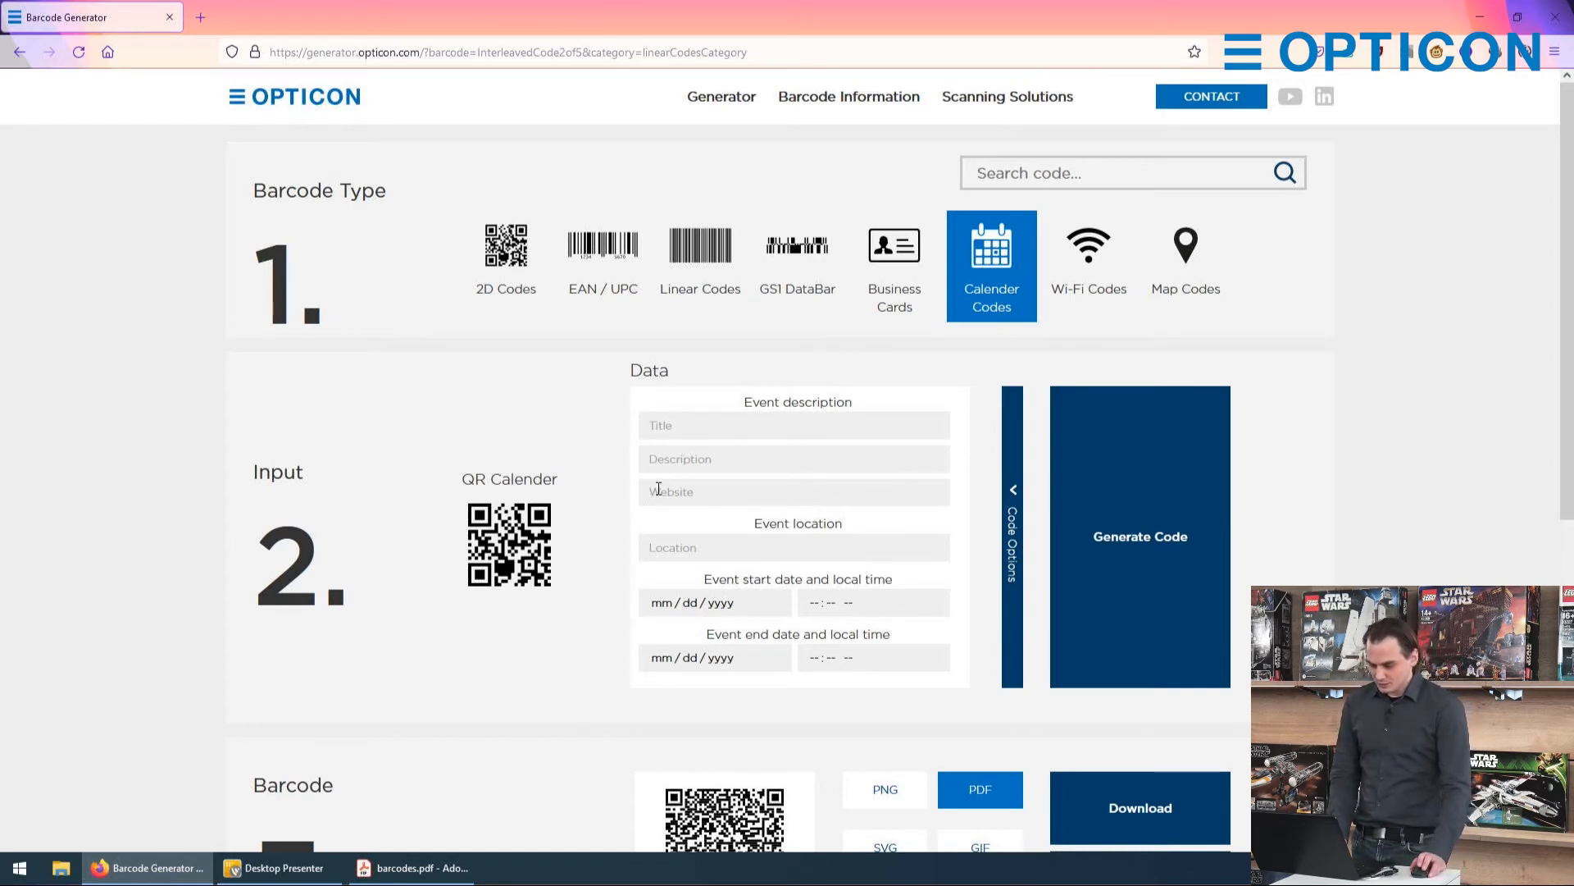
scroll(656, 492, "down", 2)
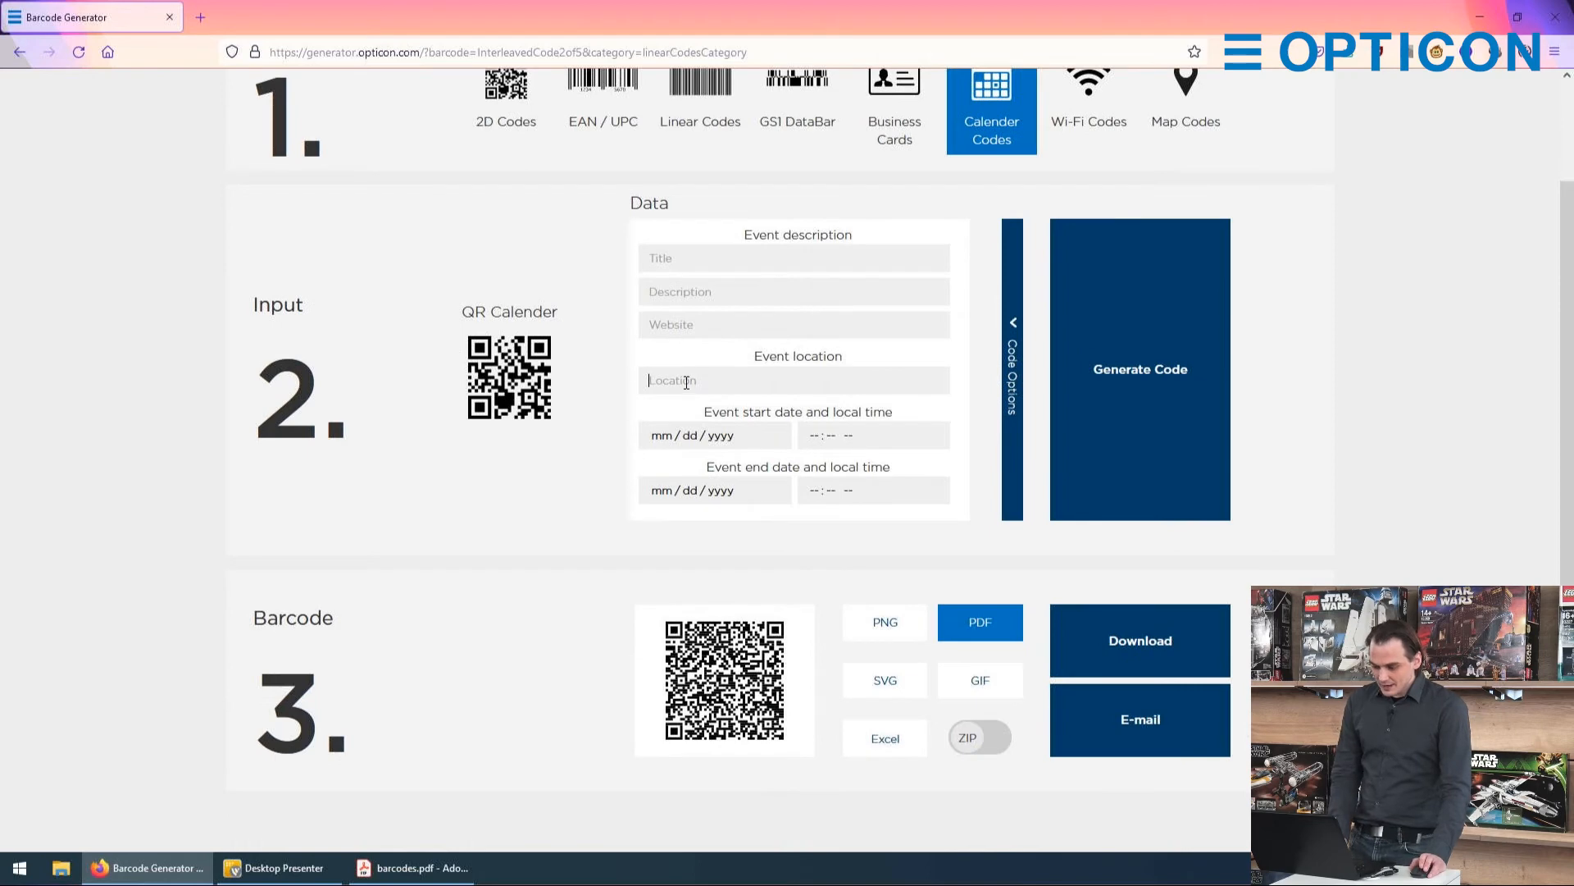
Step: Set the event start to 12/20/2021 at 02:54 PM and generate the calendar code
left_click(668, 438)
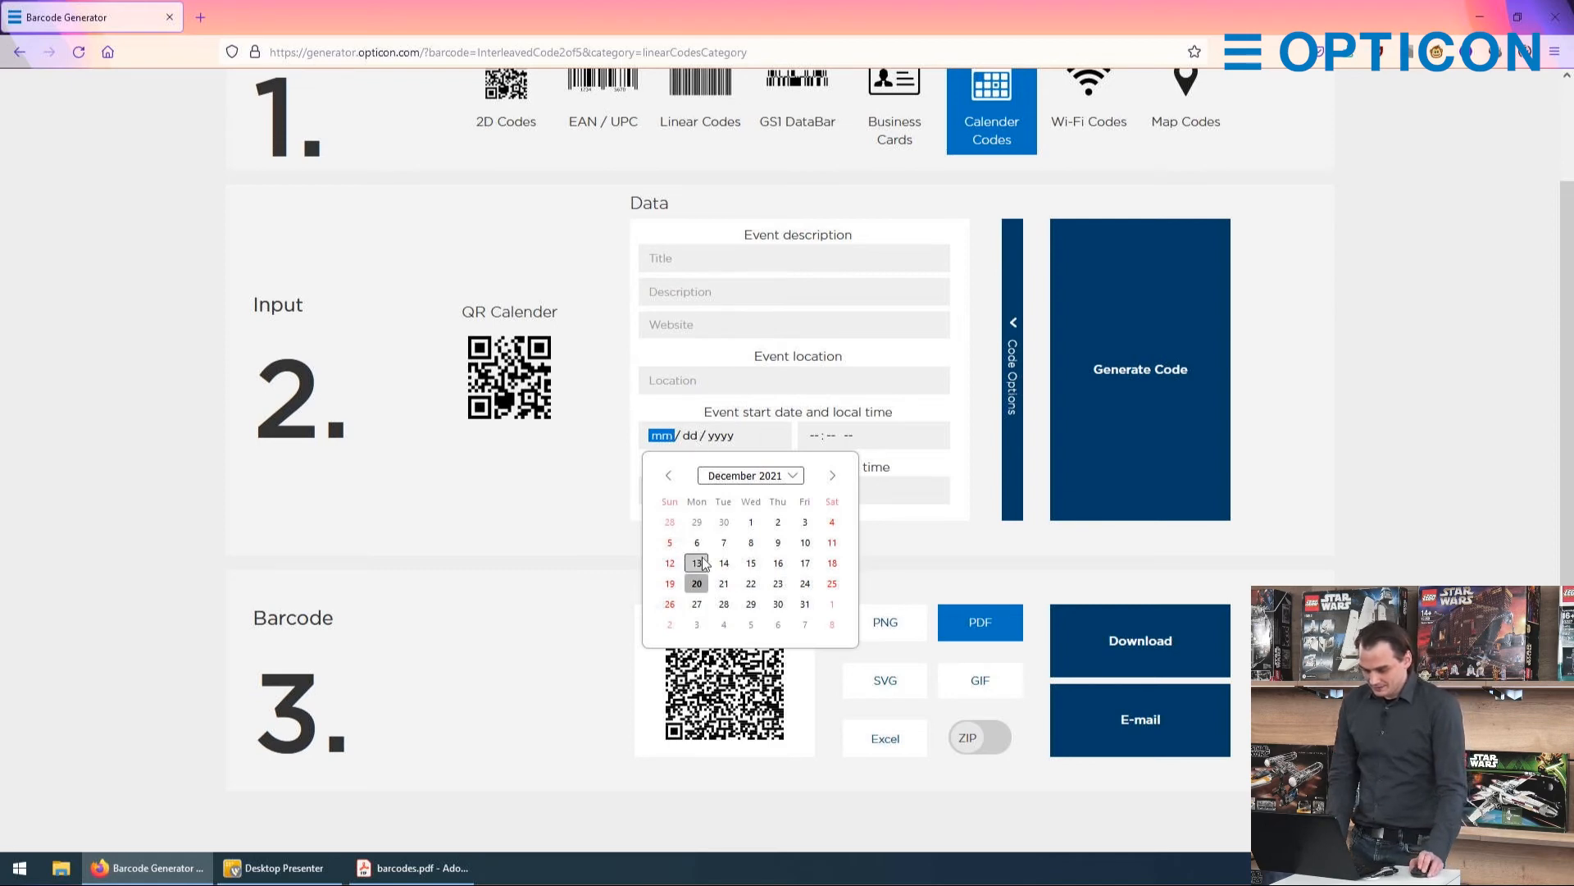
left_click(697, 586)
left_click(829, 445)
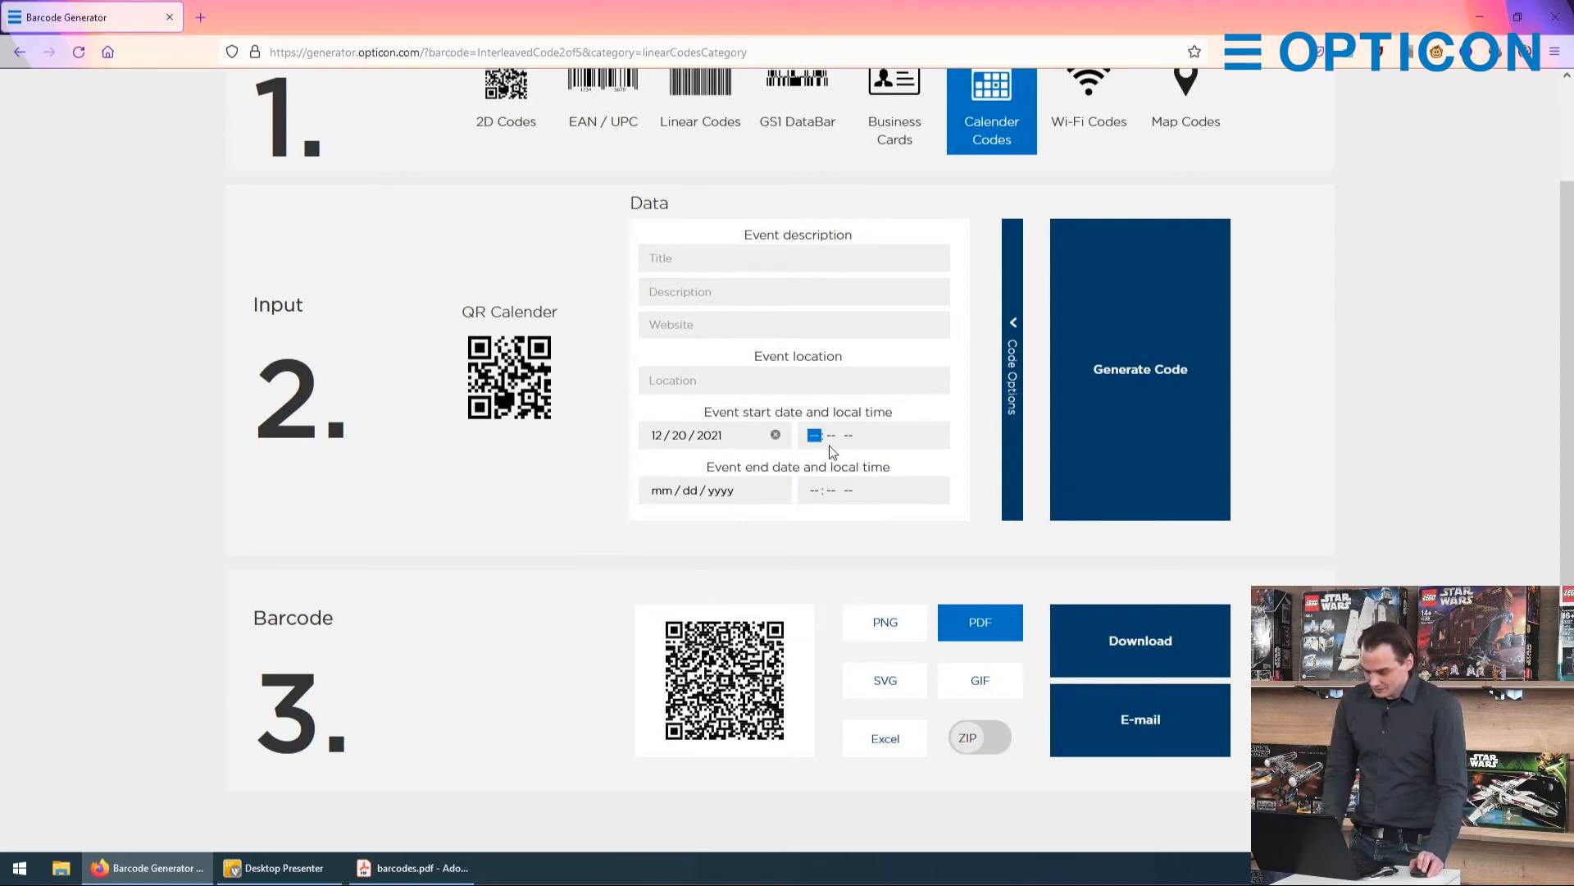
type("1")
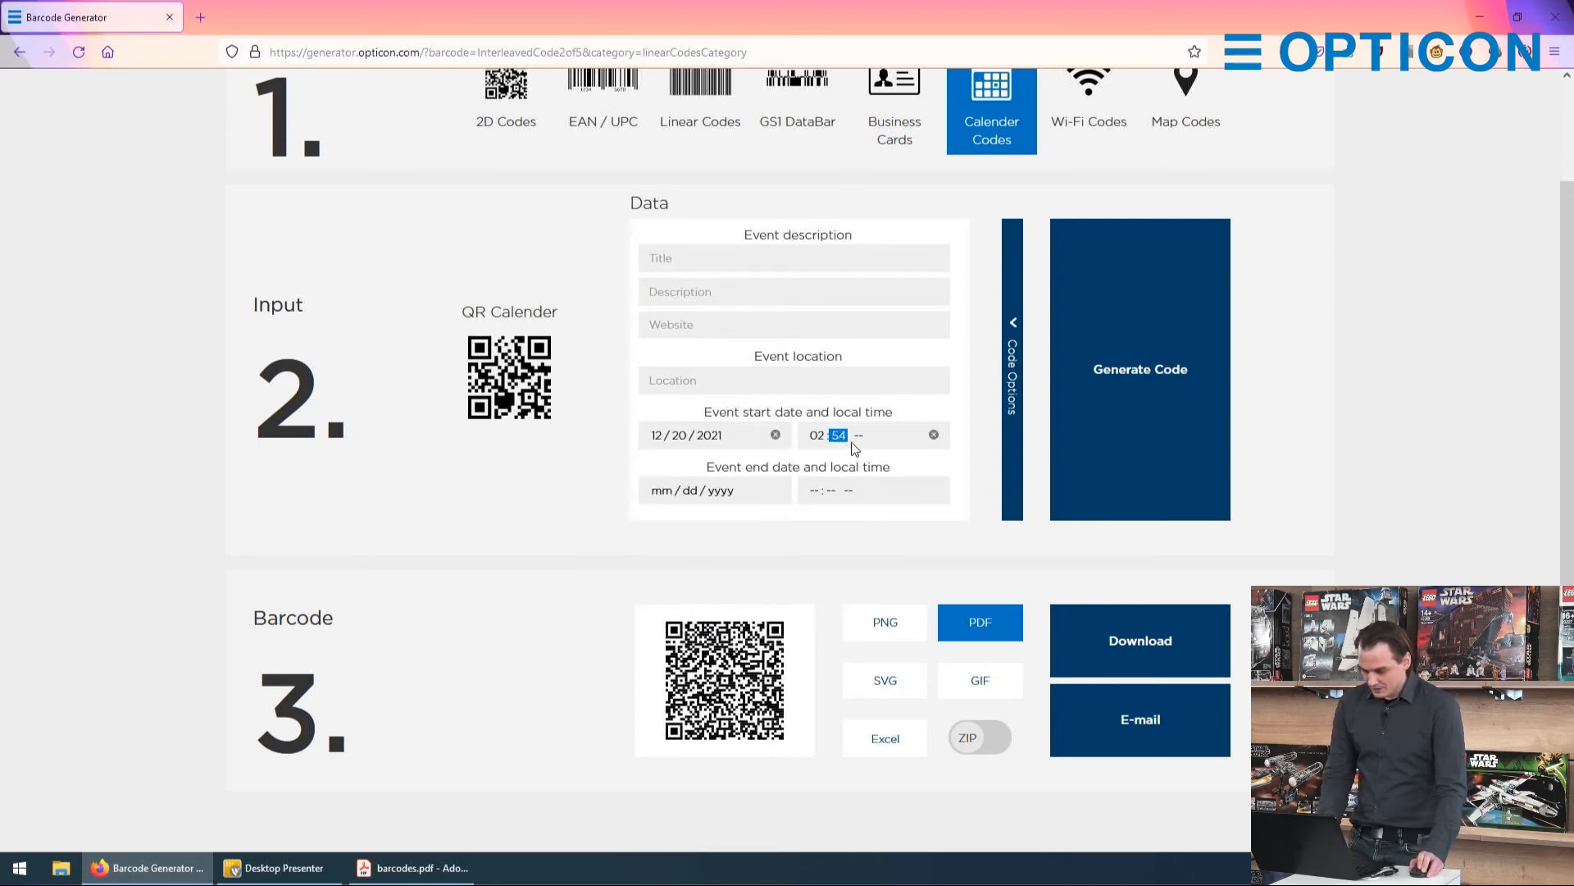
left_click(868, 441)
key("p")
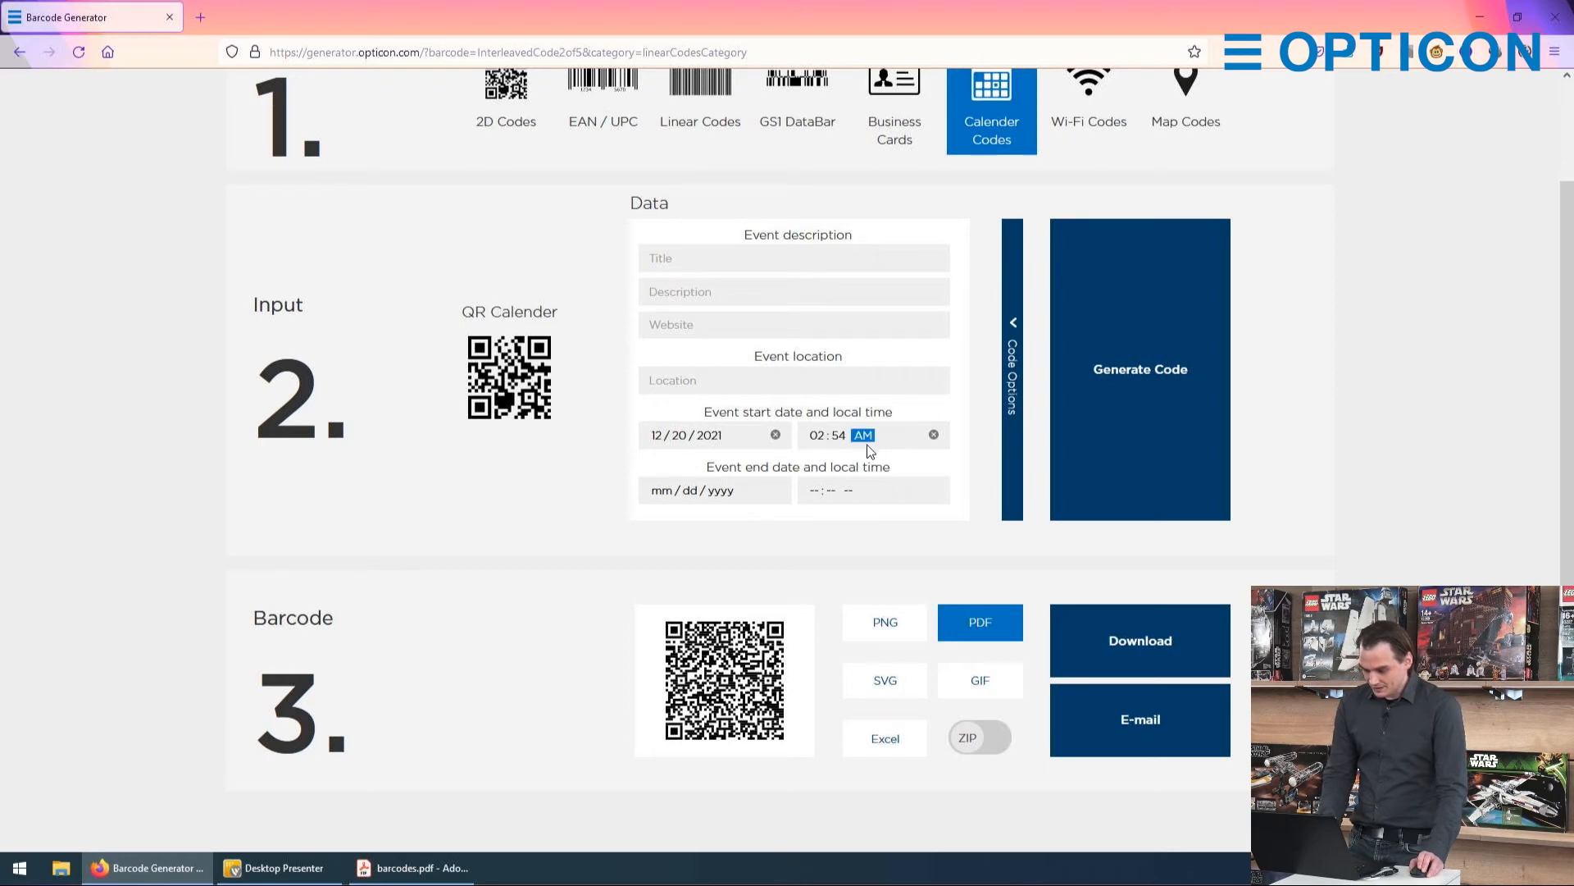
left_click_drag(797, 454, 792, 457)
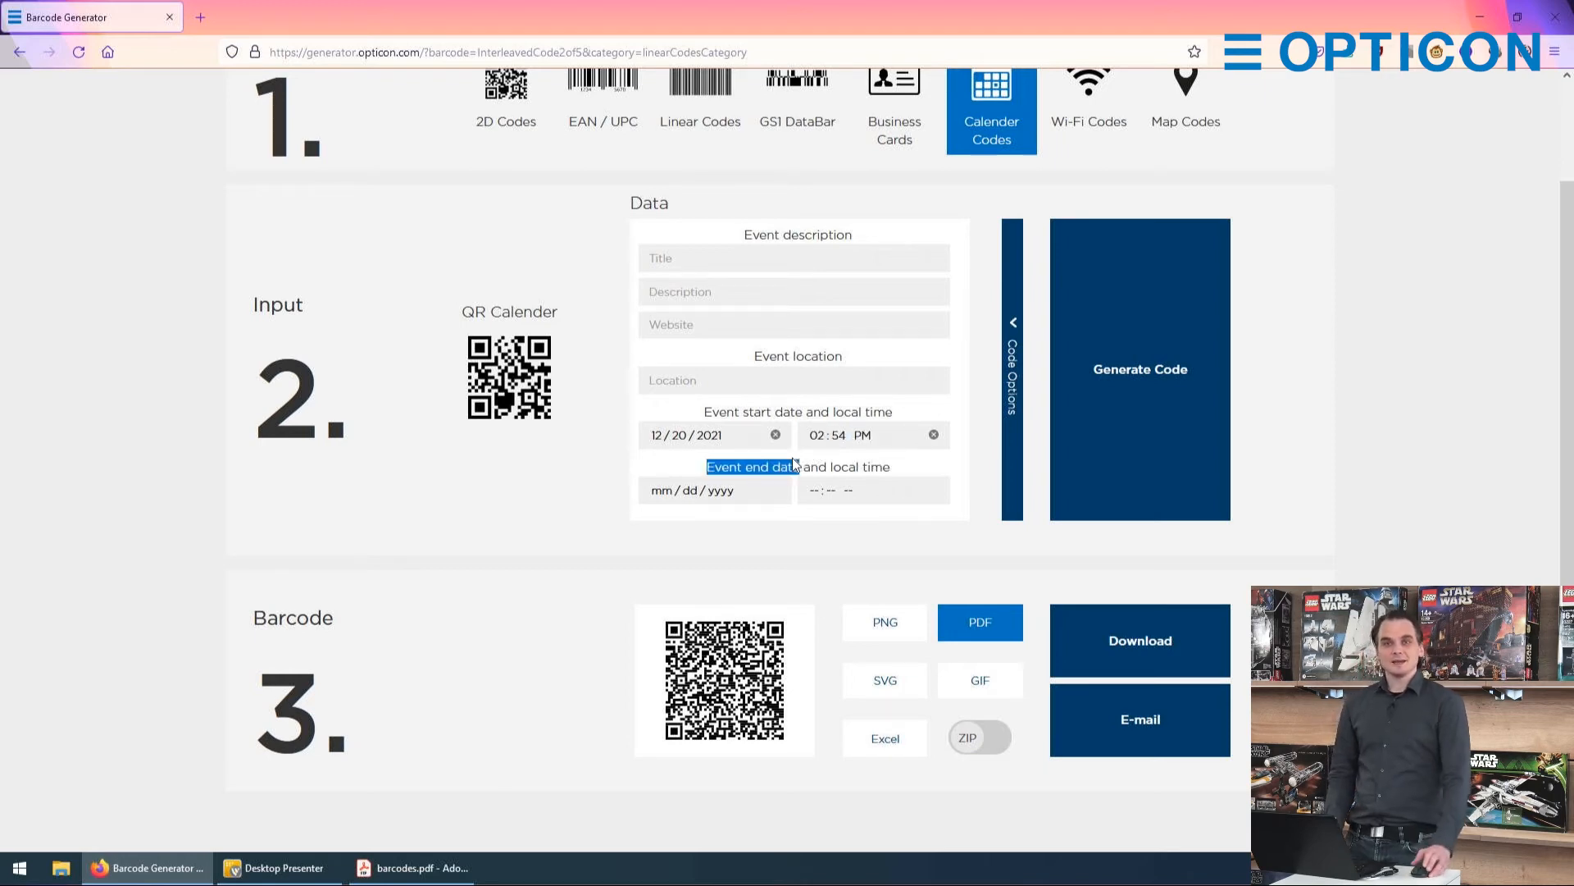
left_click(794, 459)
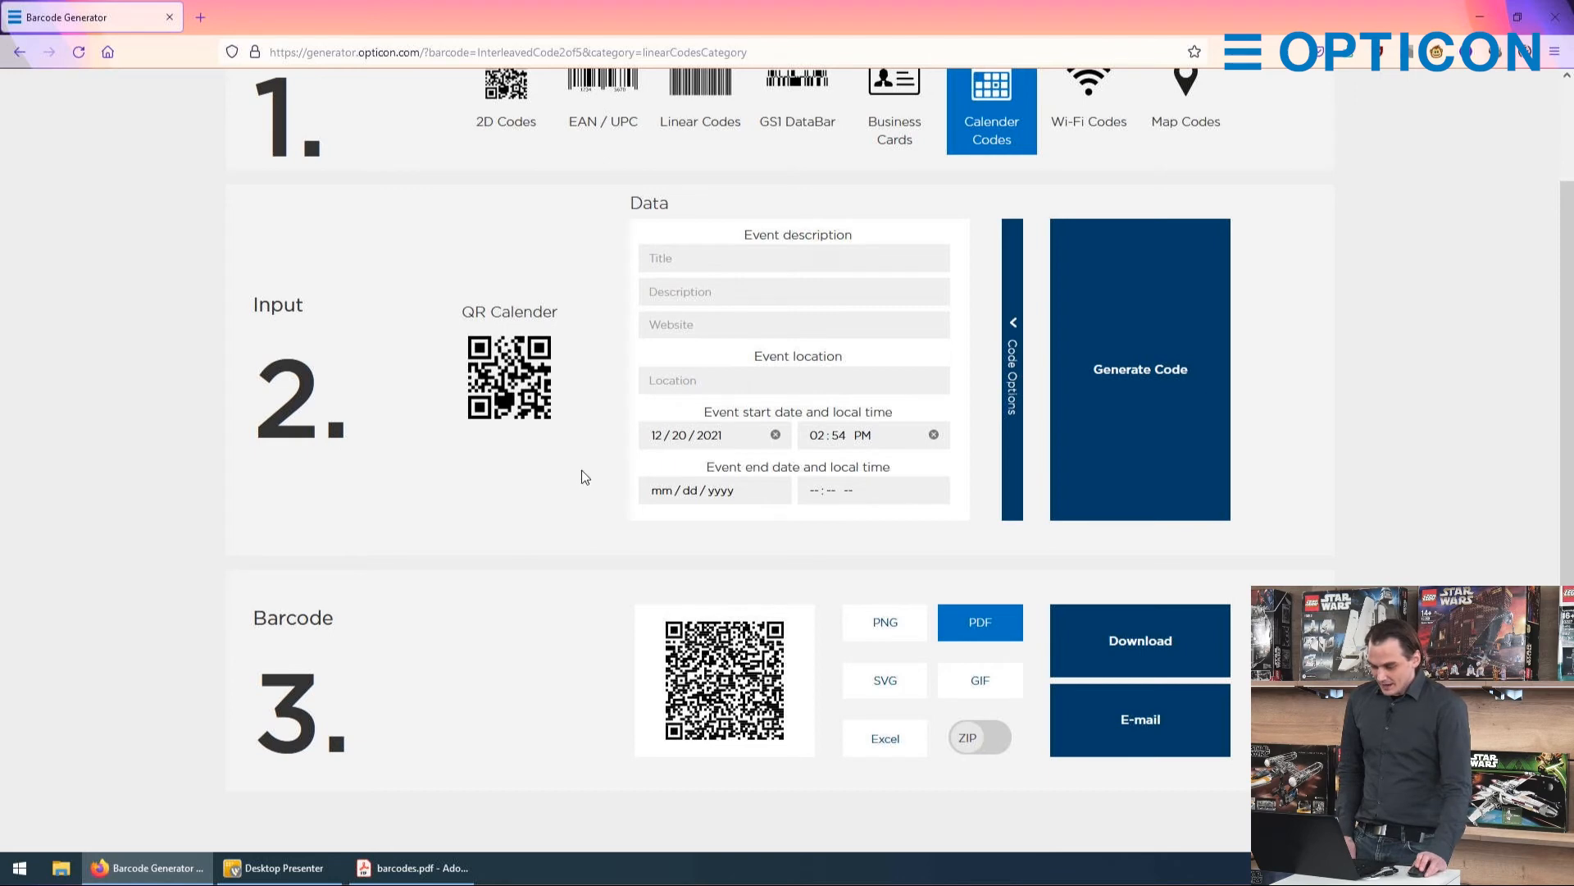
left_click(1138, 344)
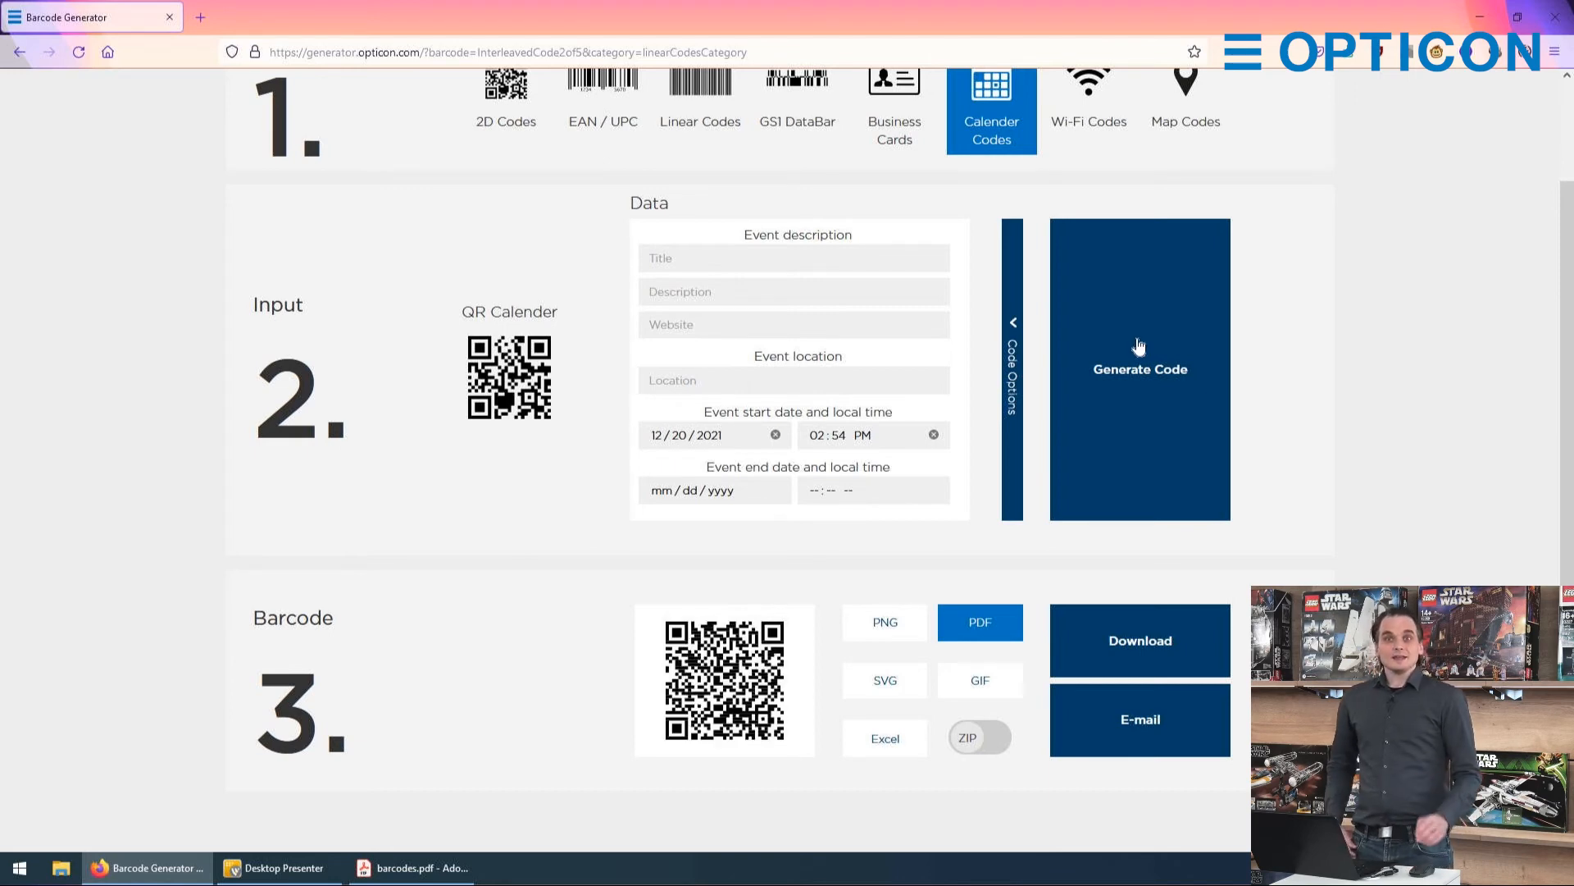
Step: Switch the barcode type to Wi-Fi Codes and enter "Opticon Guests" as the SSID
scroll(1096, 299, "up", 3)
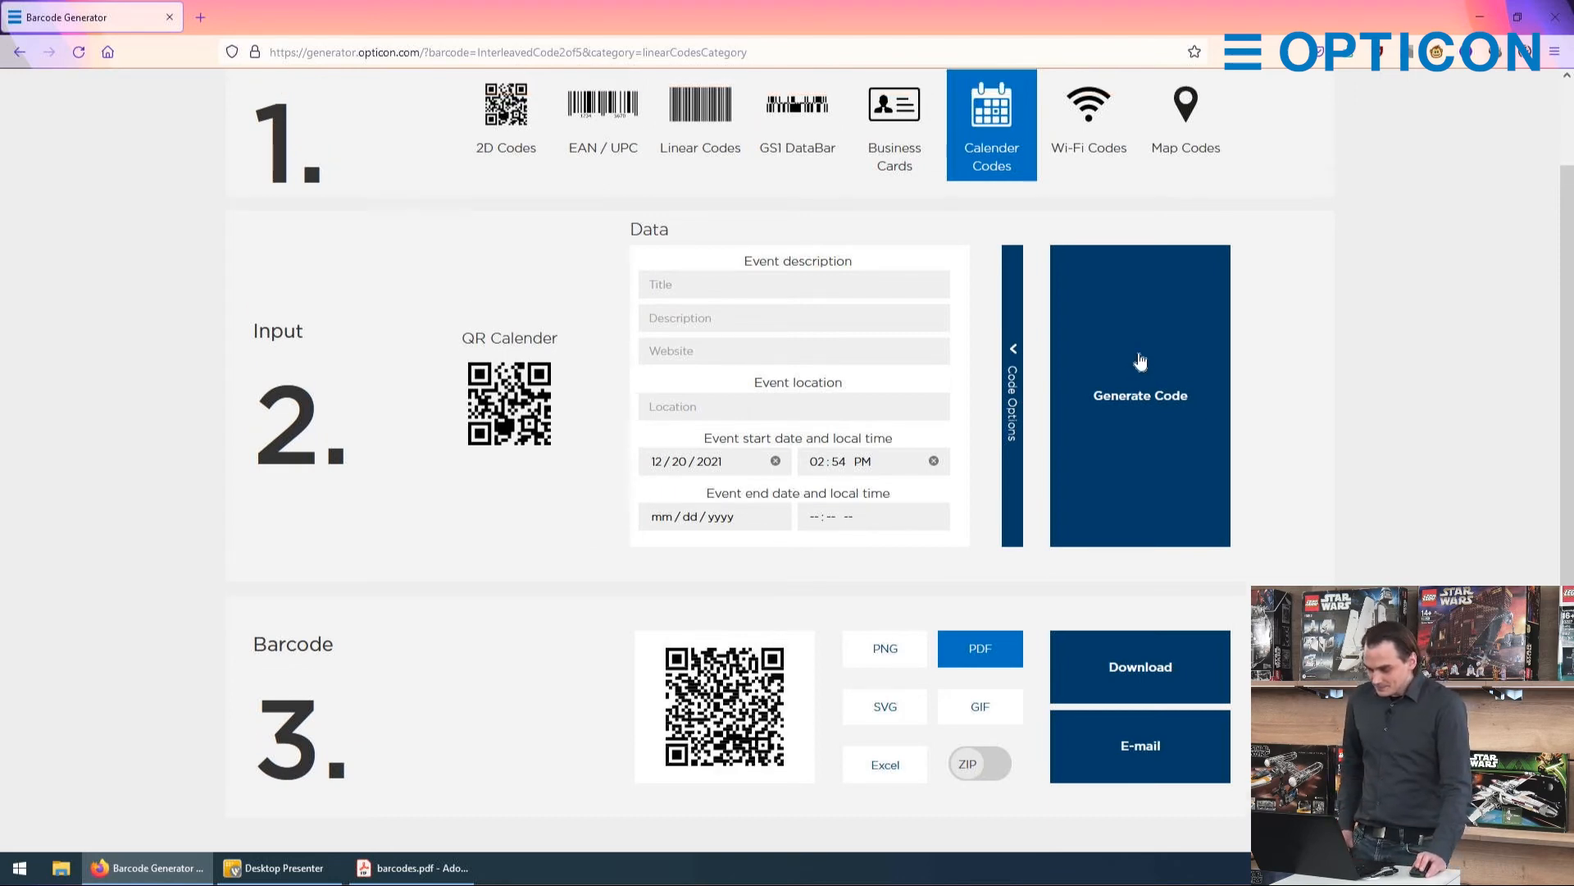
left_click(1101, 281)
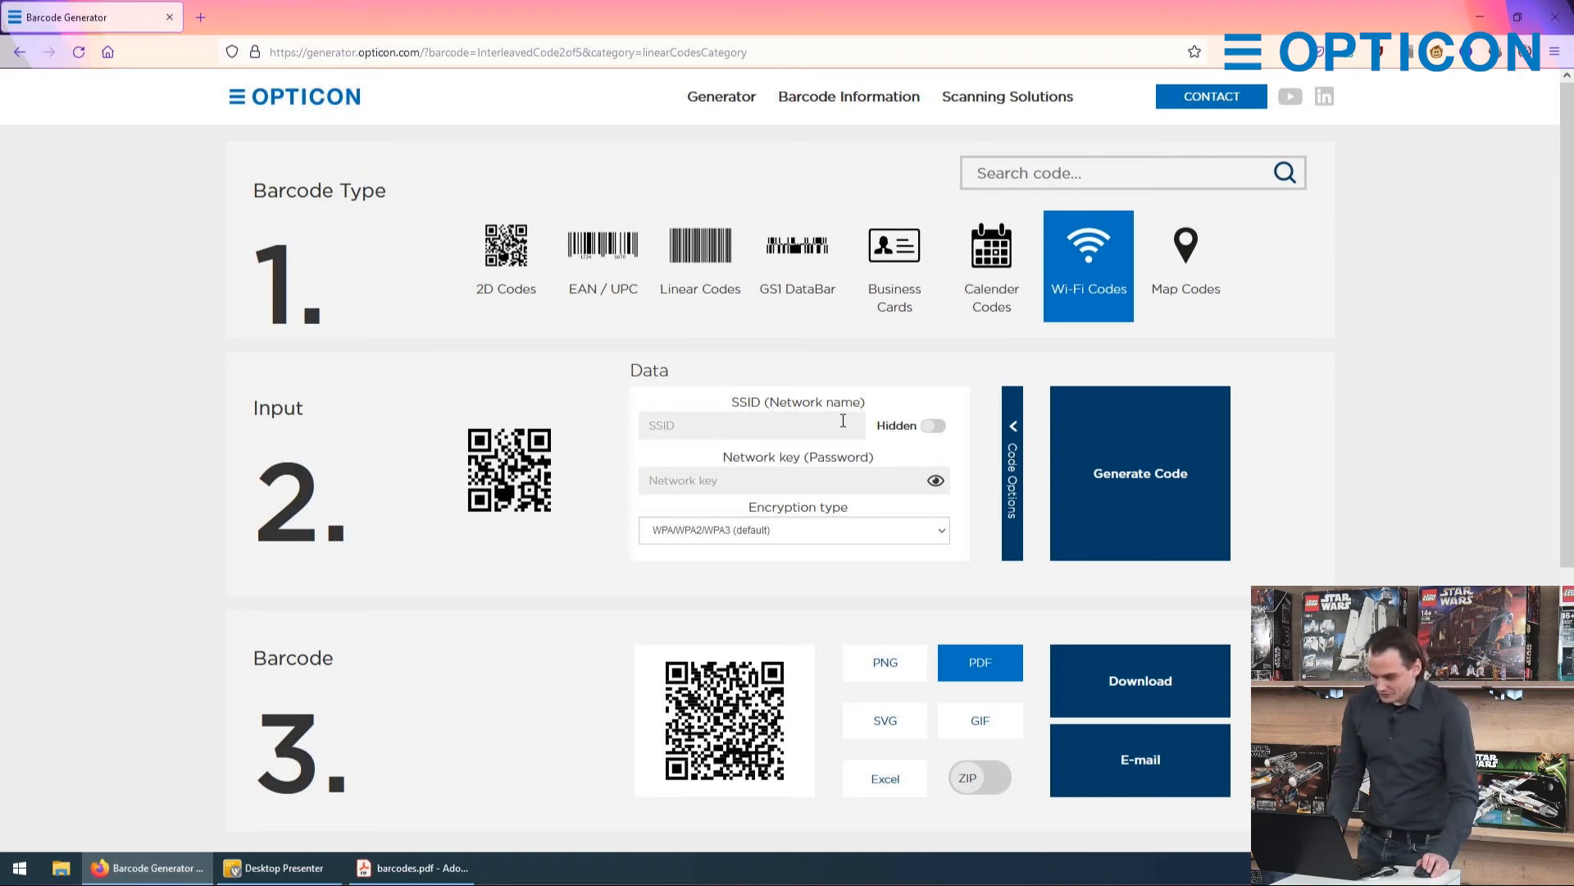
left_click(673, 424)
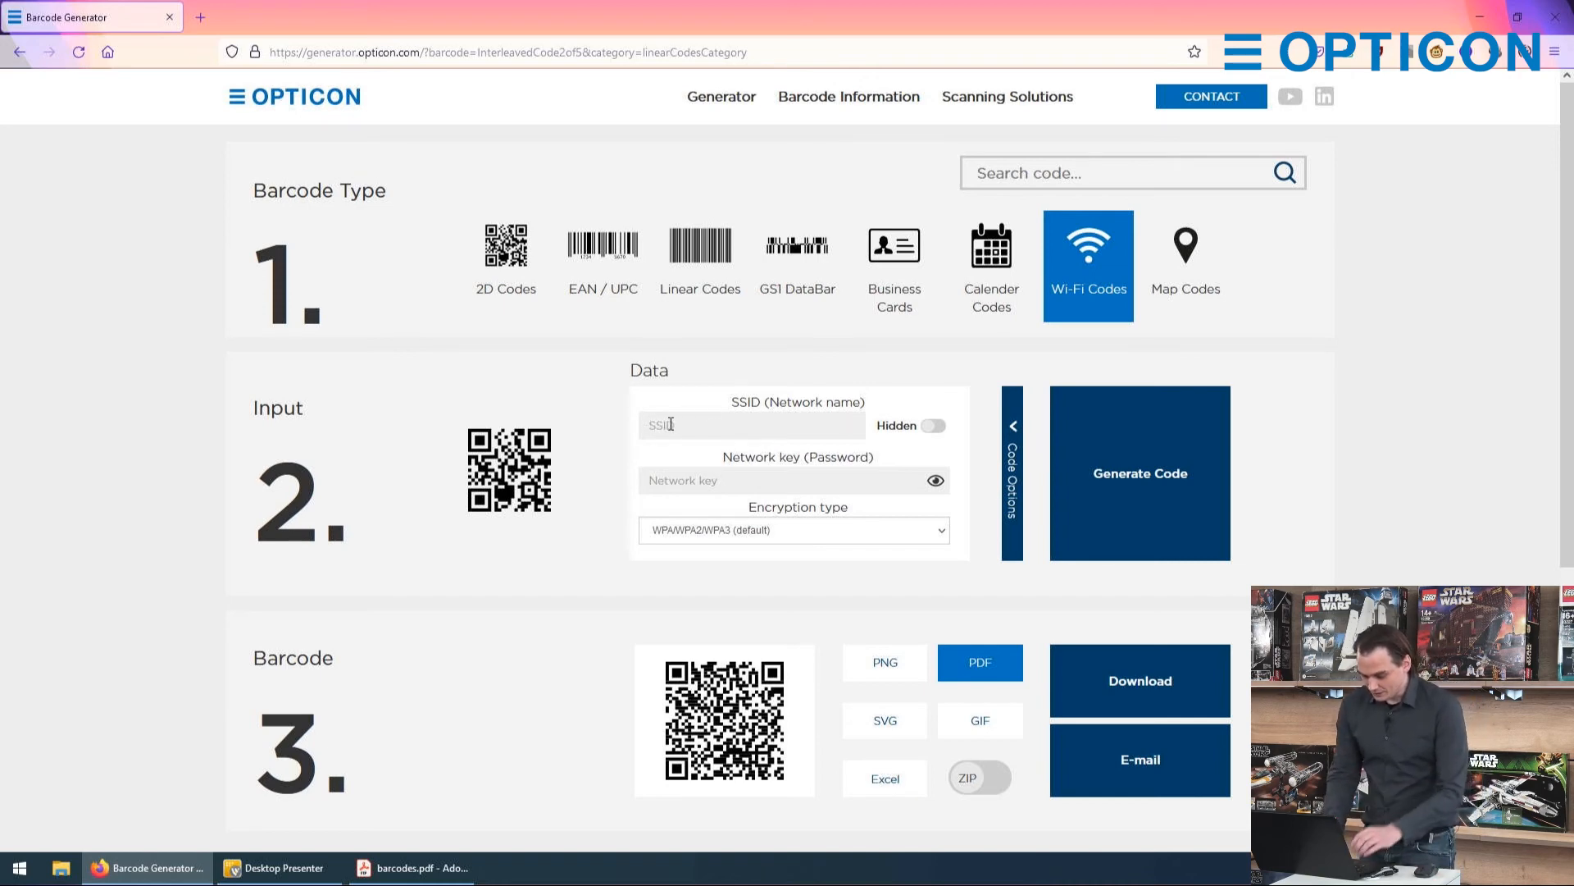
type("Optic")
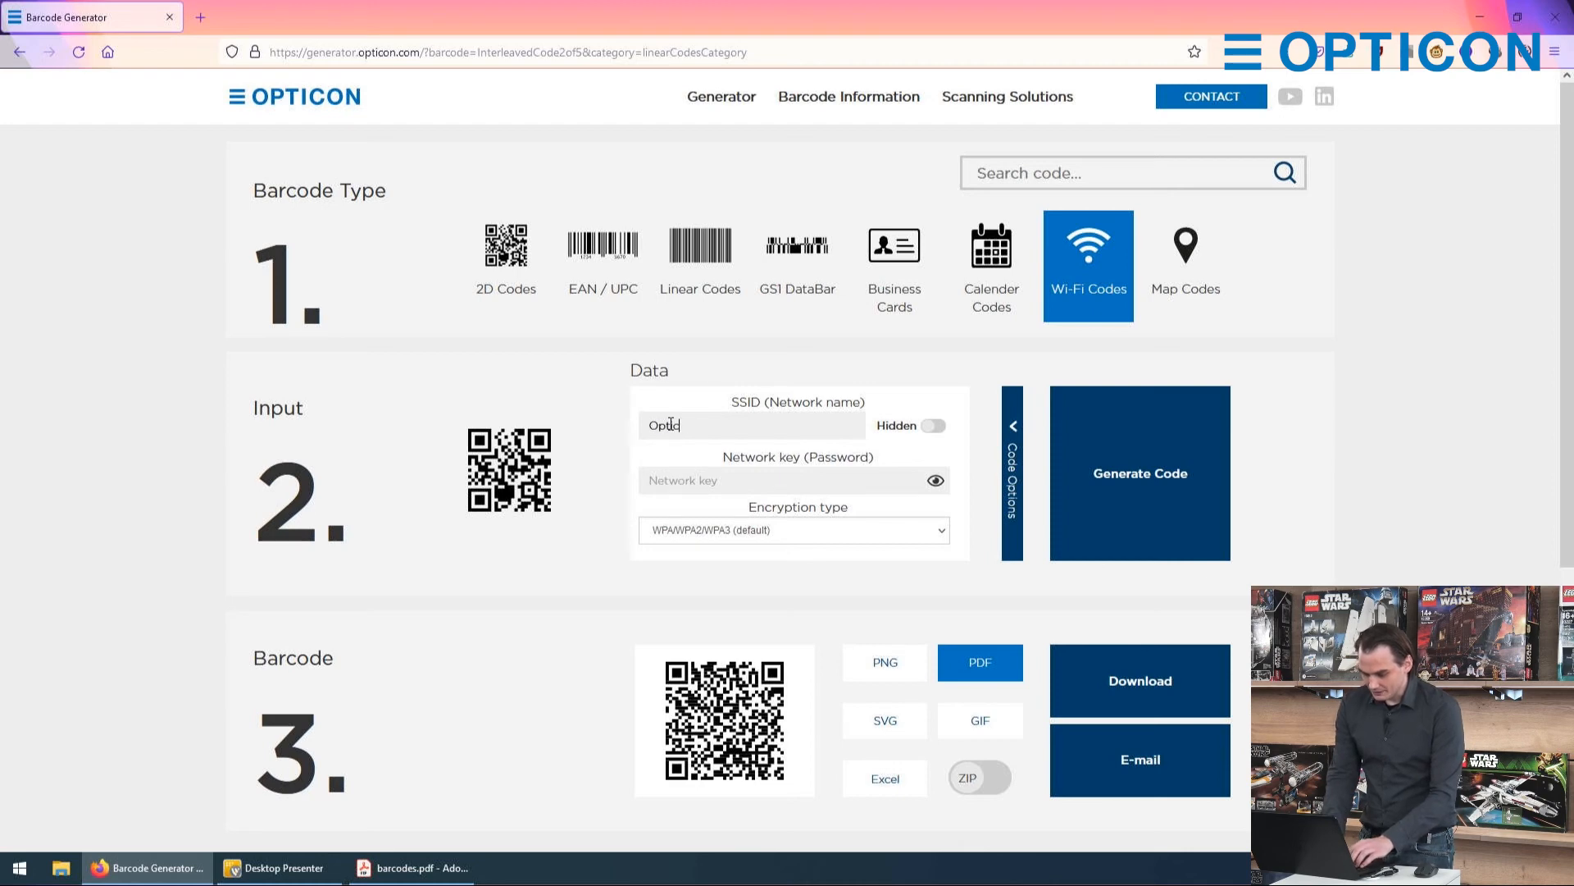
type("on Guests")
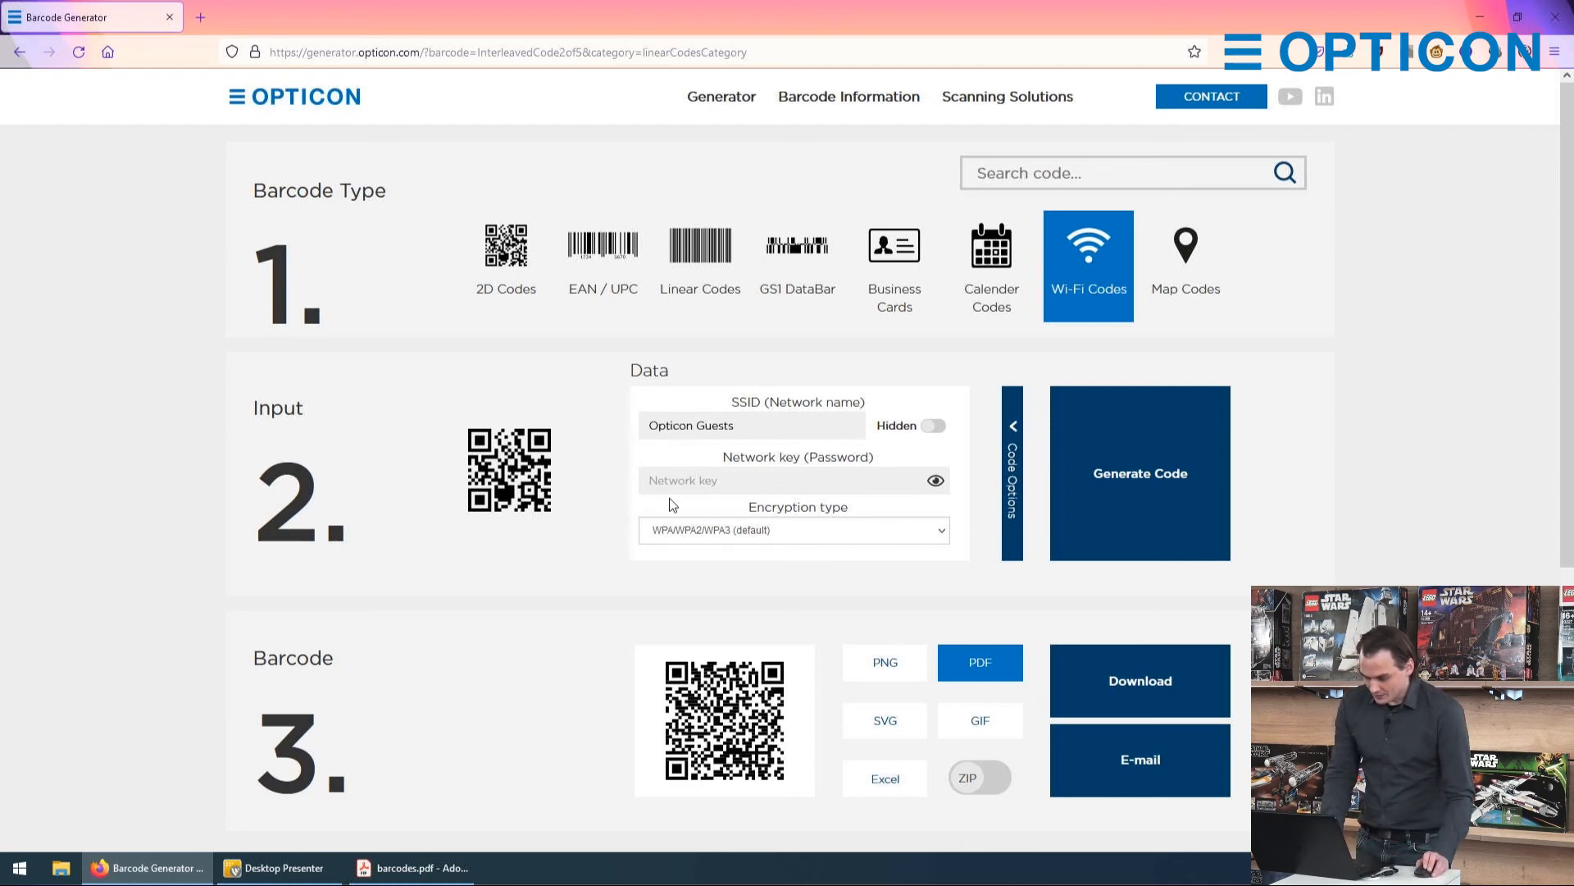
Step: Enter the network key (password) and review the encryption types, keeping the default WPA/WPA2/WPA3
left_click(686, 480)
type("••")
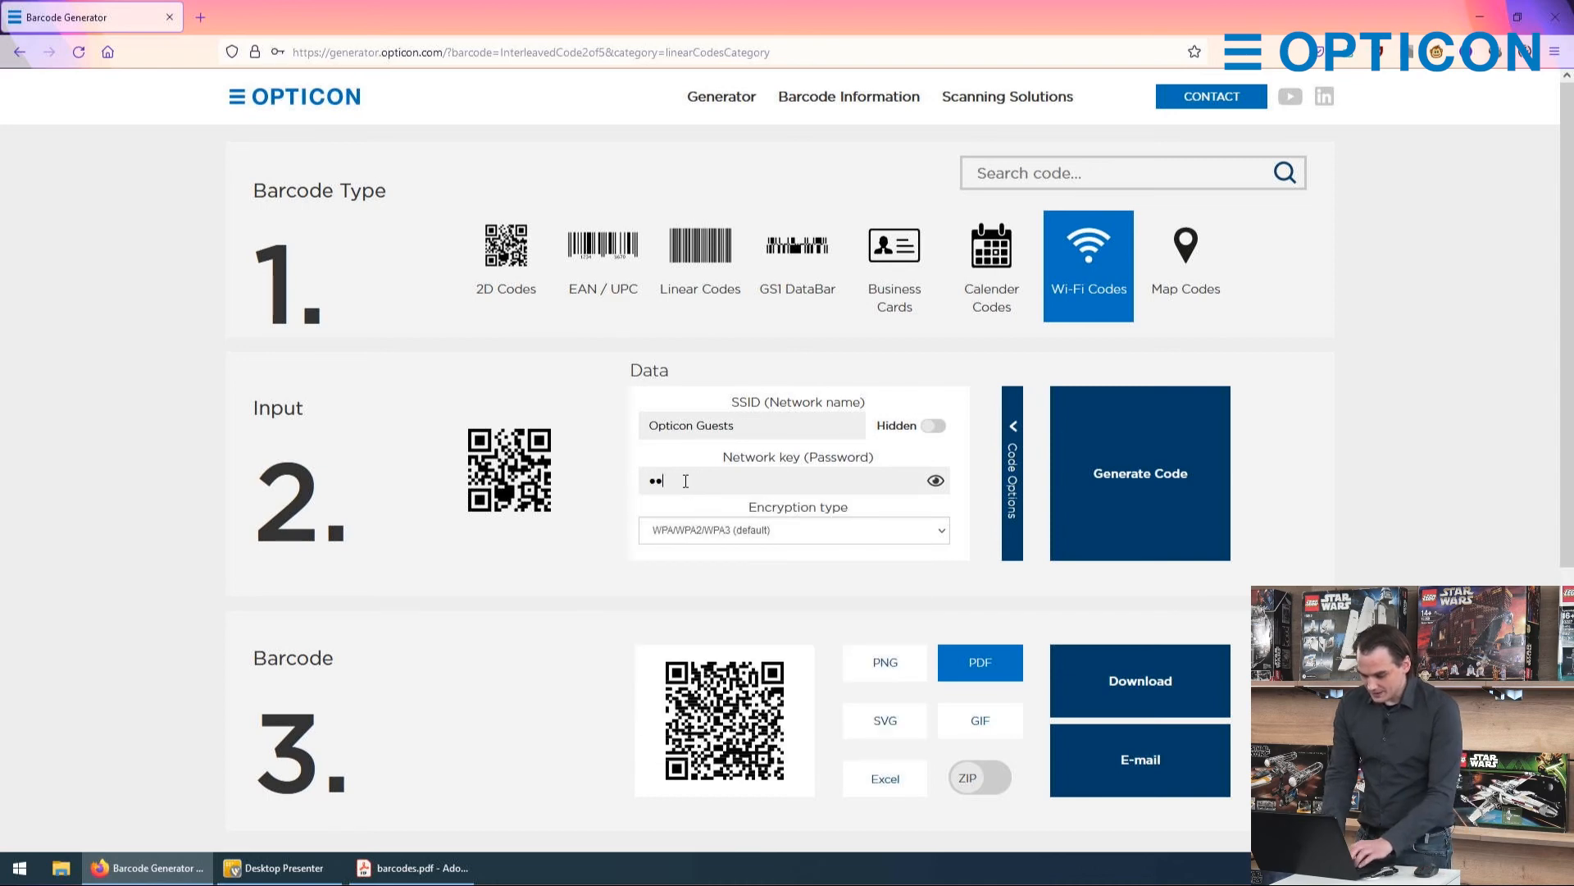
type("•••••••••••")
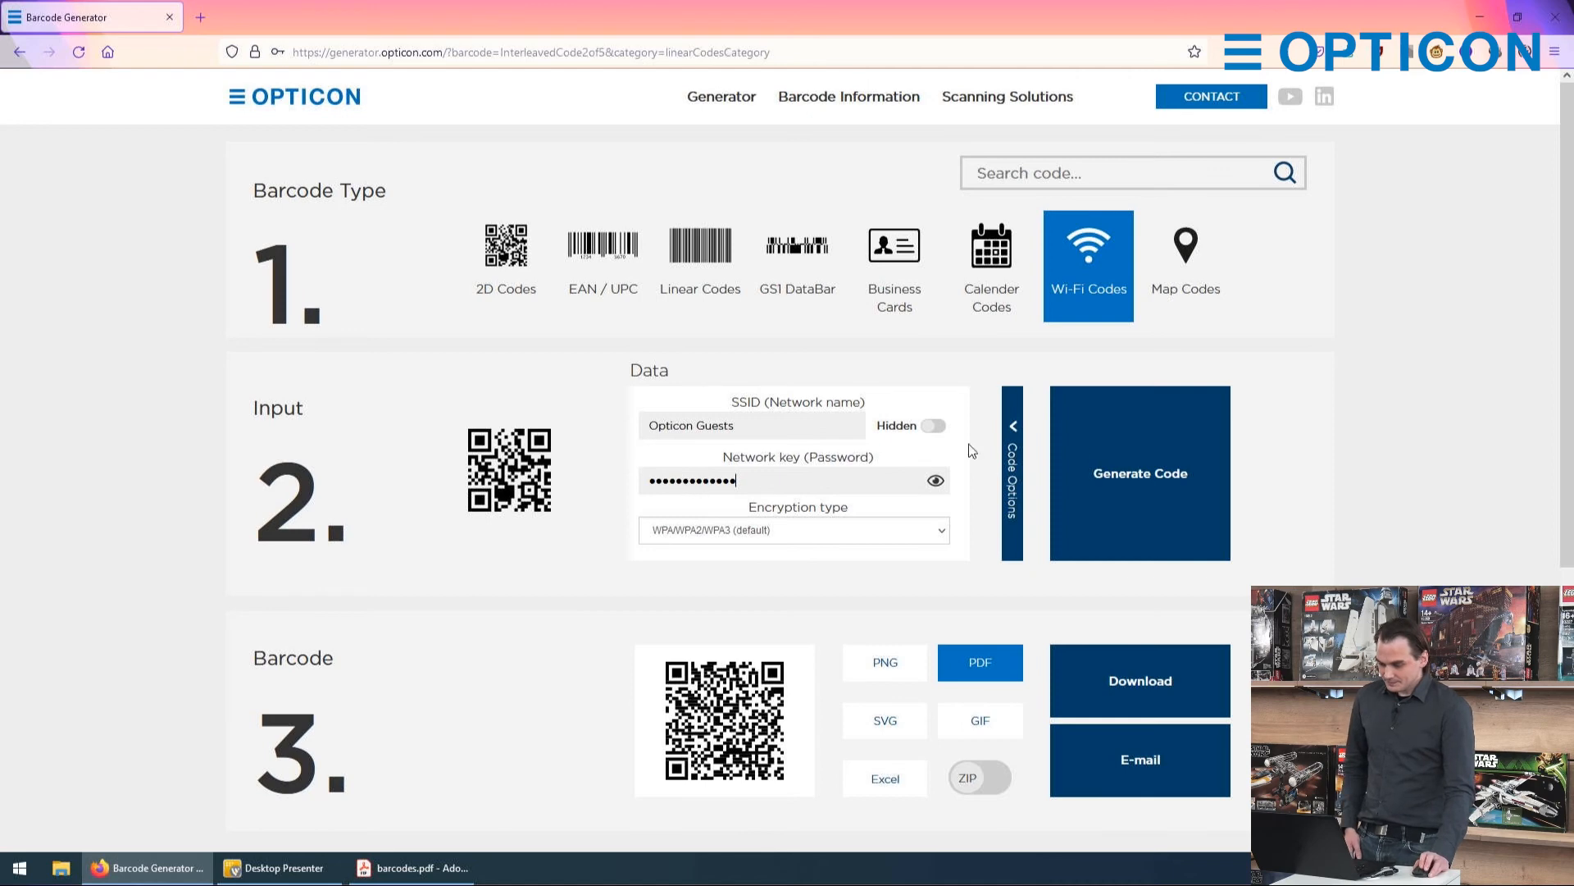
left_click(810, 530)
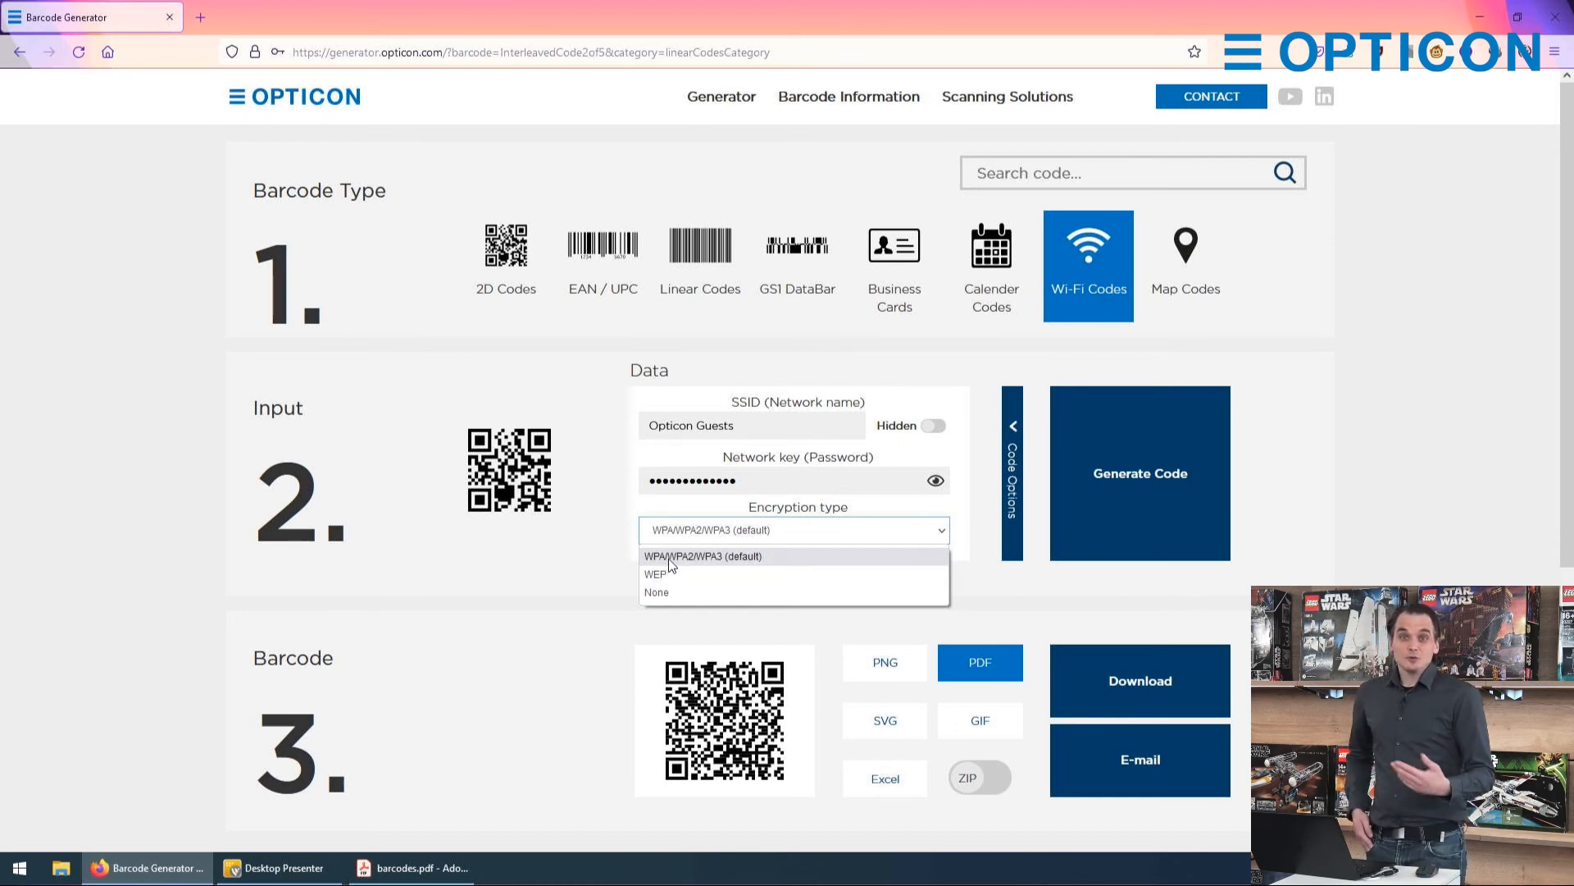
Step: Generate the Wi-Fi code and set its output format to PNG
left_click(1179, 523)
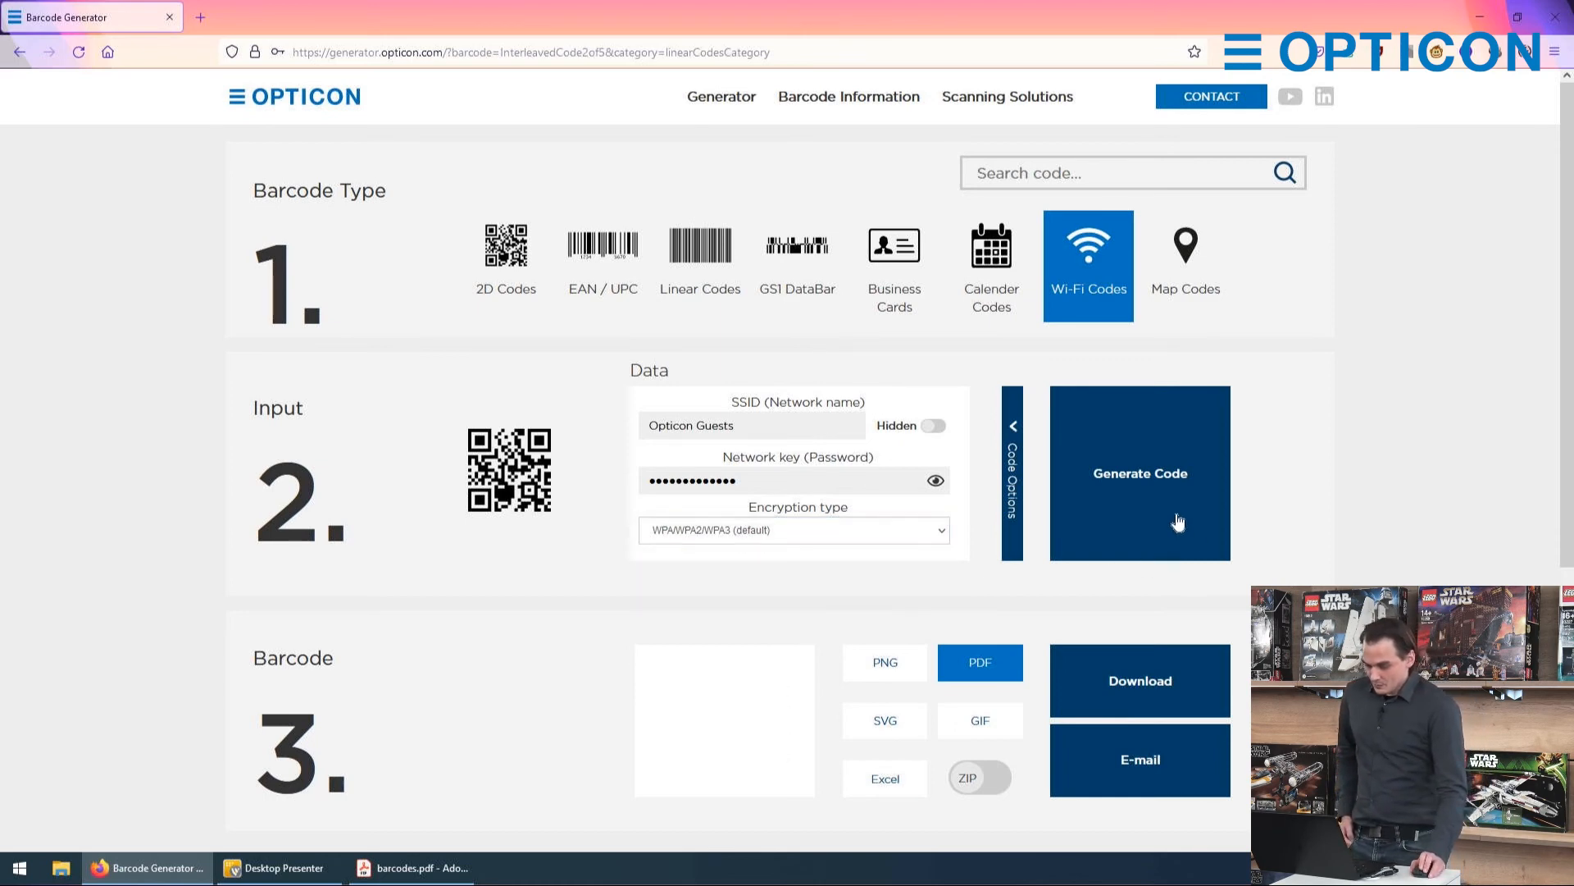
scroll(790, 551, "down", 2)
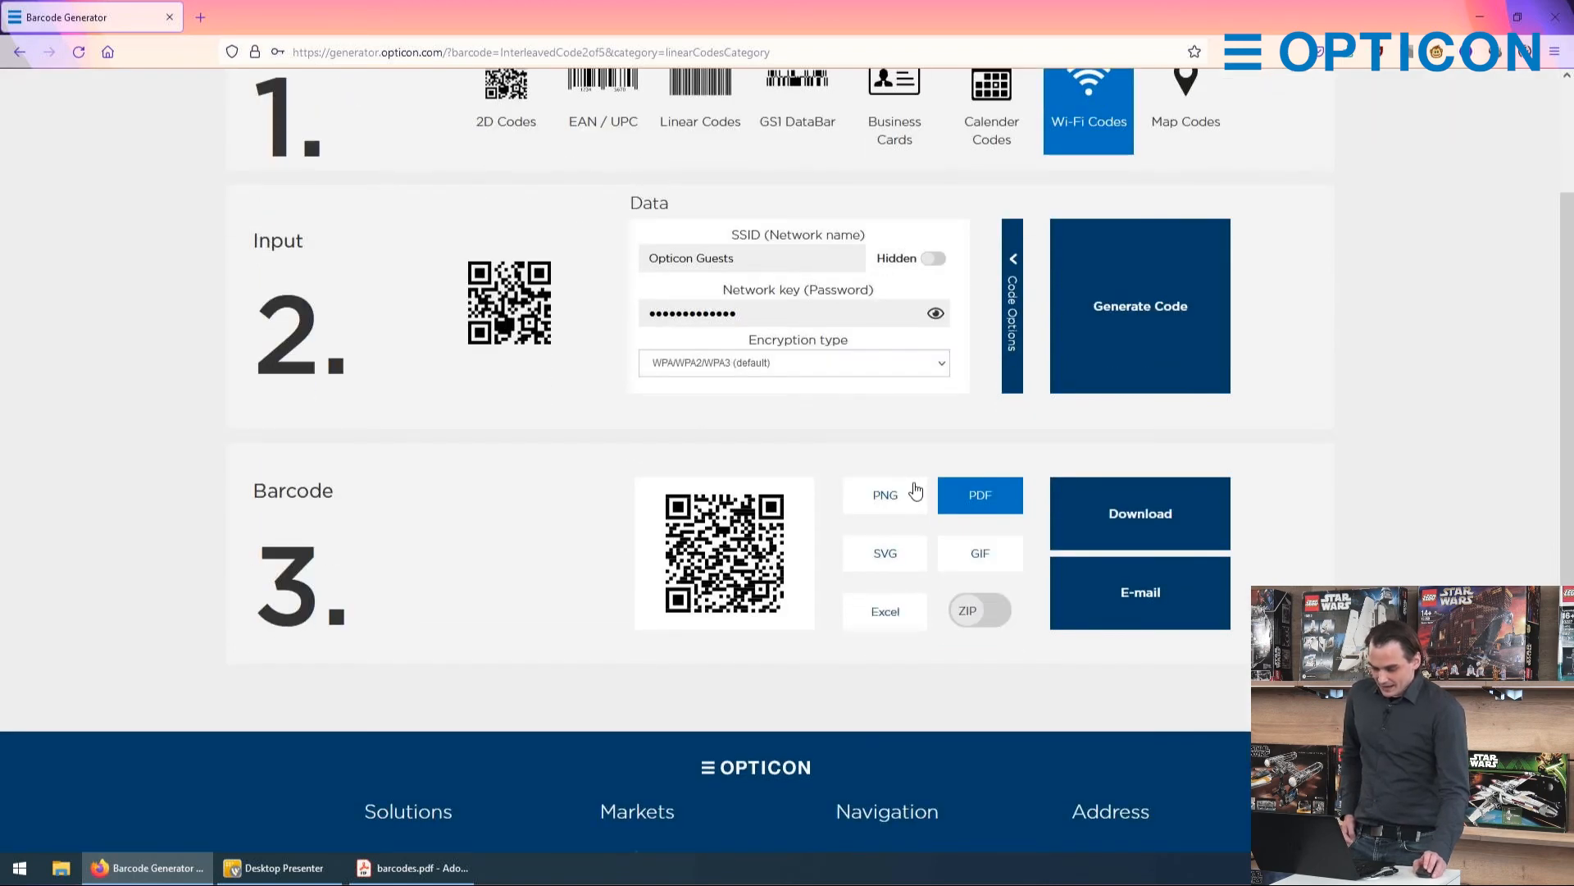
left_click(915, 494)
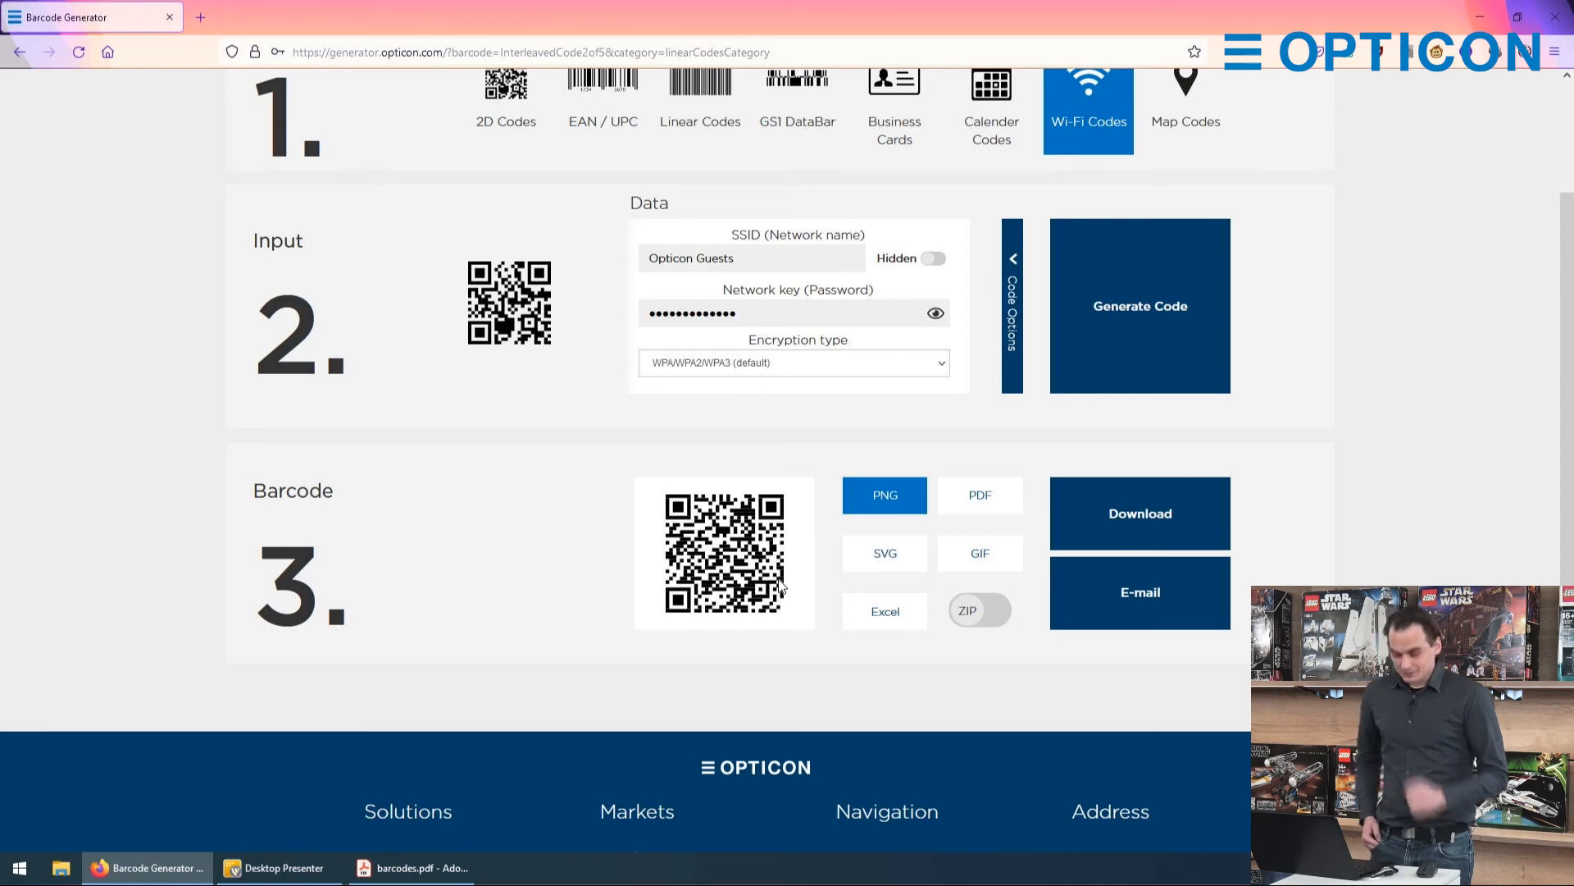
Step: Switch the barcode type to Map Codes
scroll(788, 559, "up", 2)
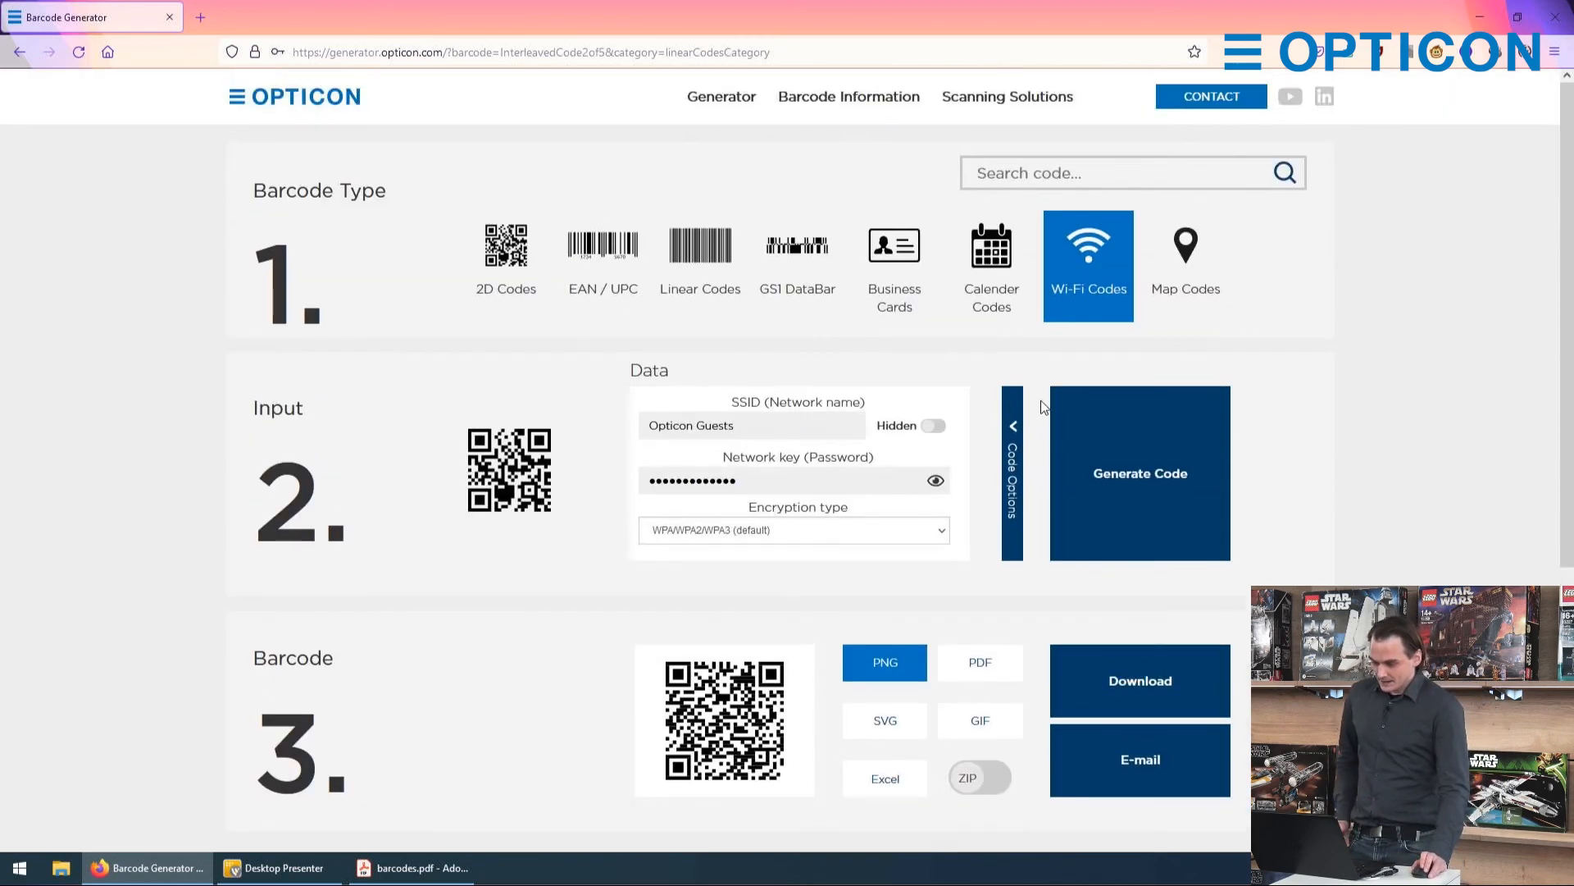
left_click(1168, 270)
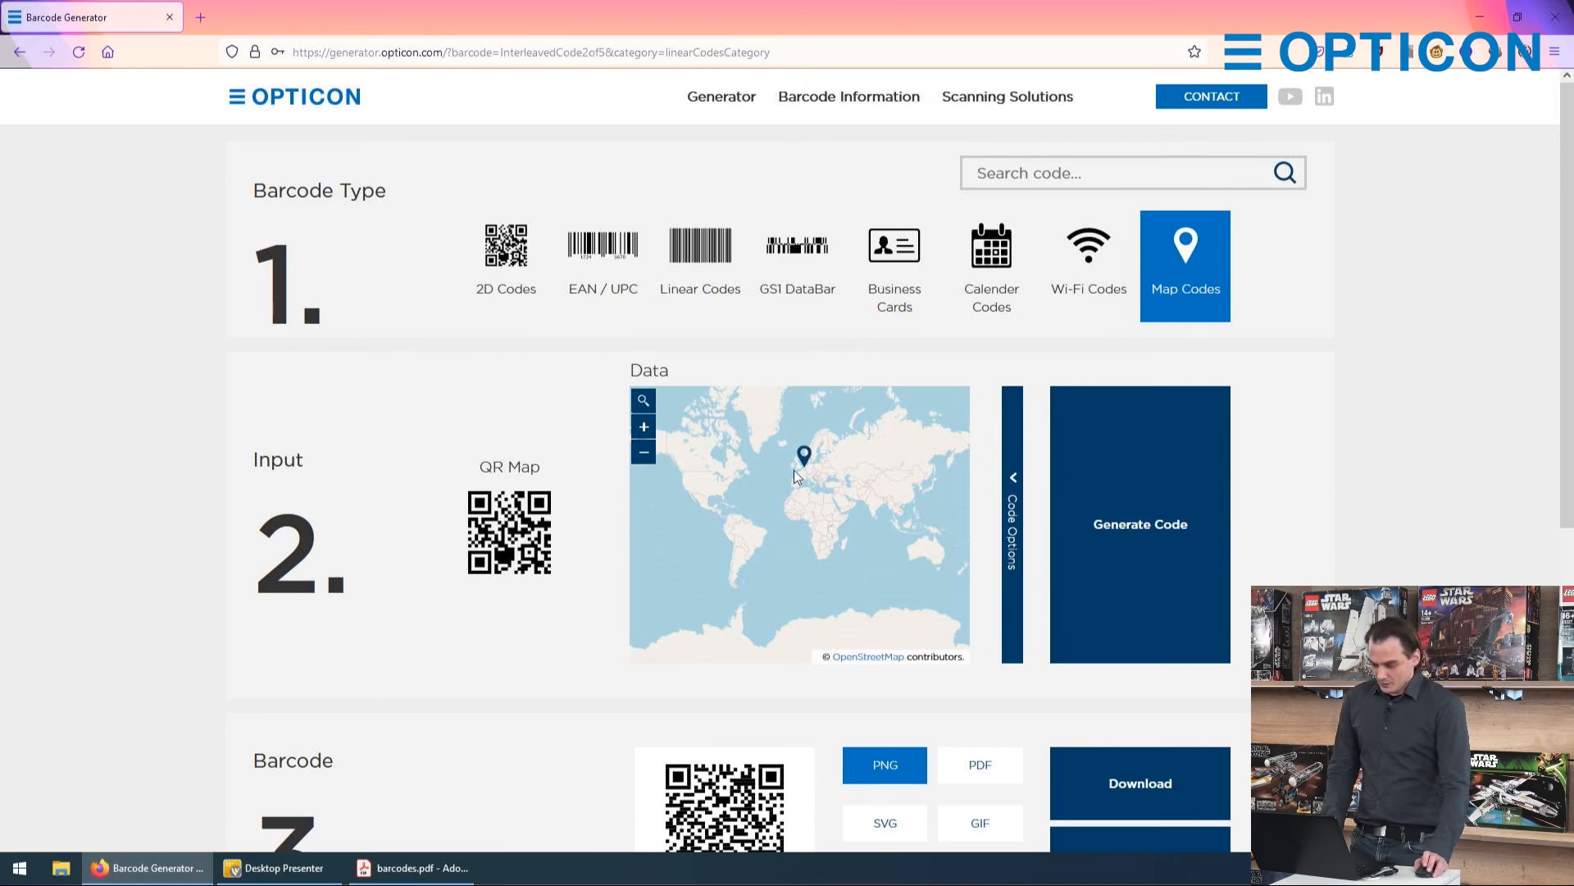
Step: Examine the location of the preset map marker down to street and building level
scroll(794, 470, "up", 3)
scroll(820, 435, "up", 3)
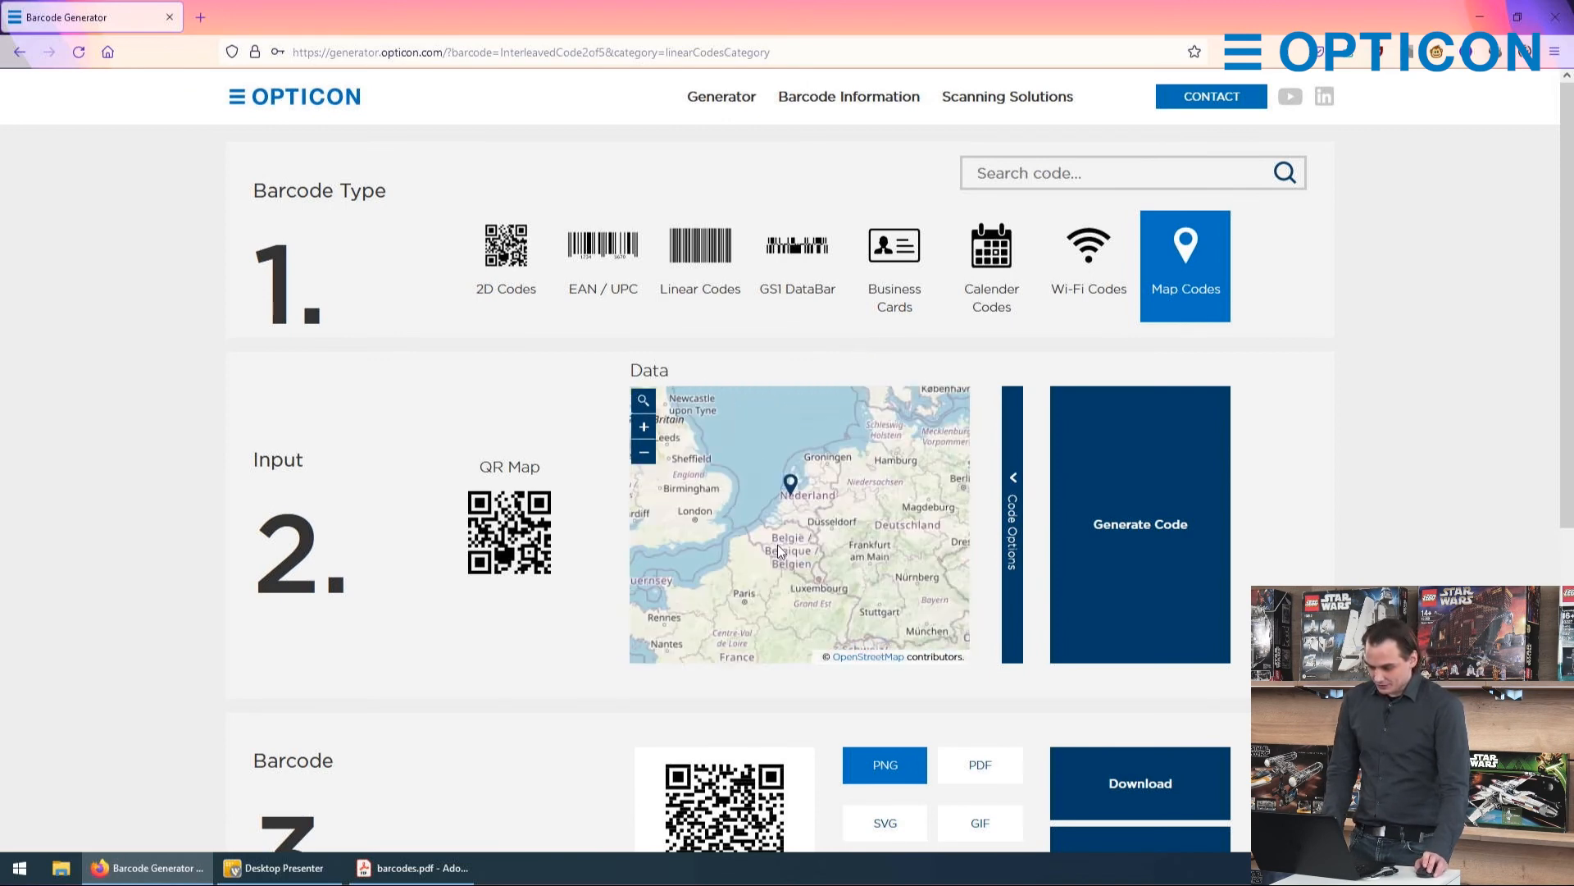
scroll(790, 500, "up", 5)
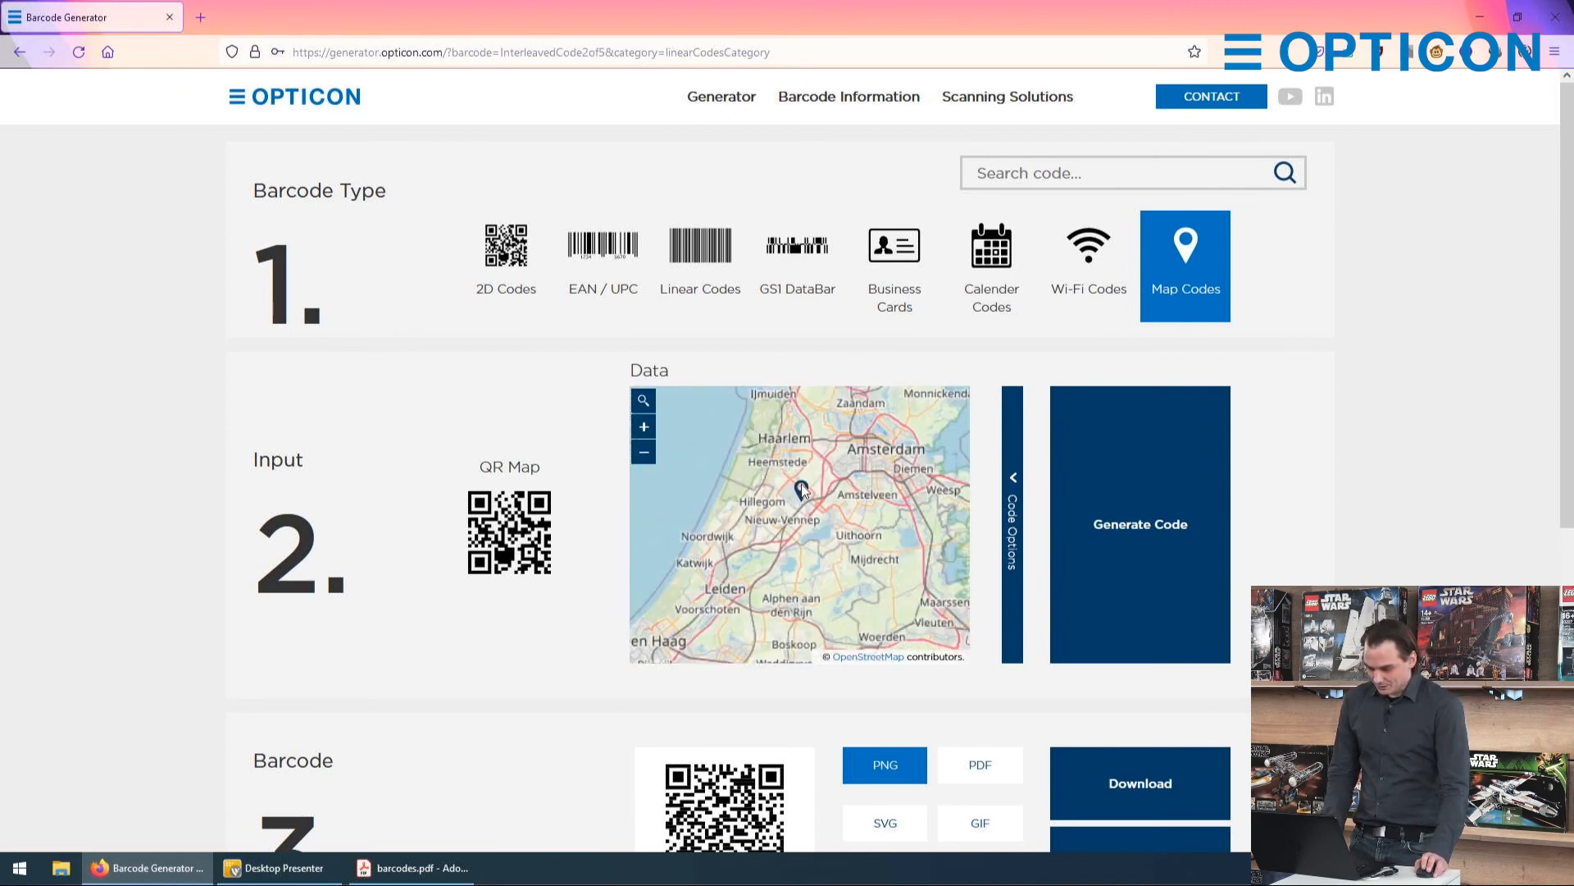
scroll(773, 524, "up", 5)
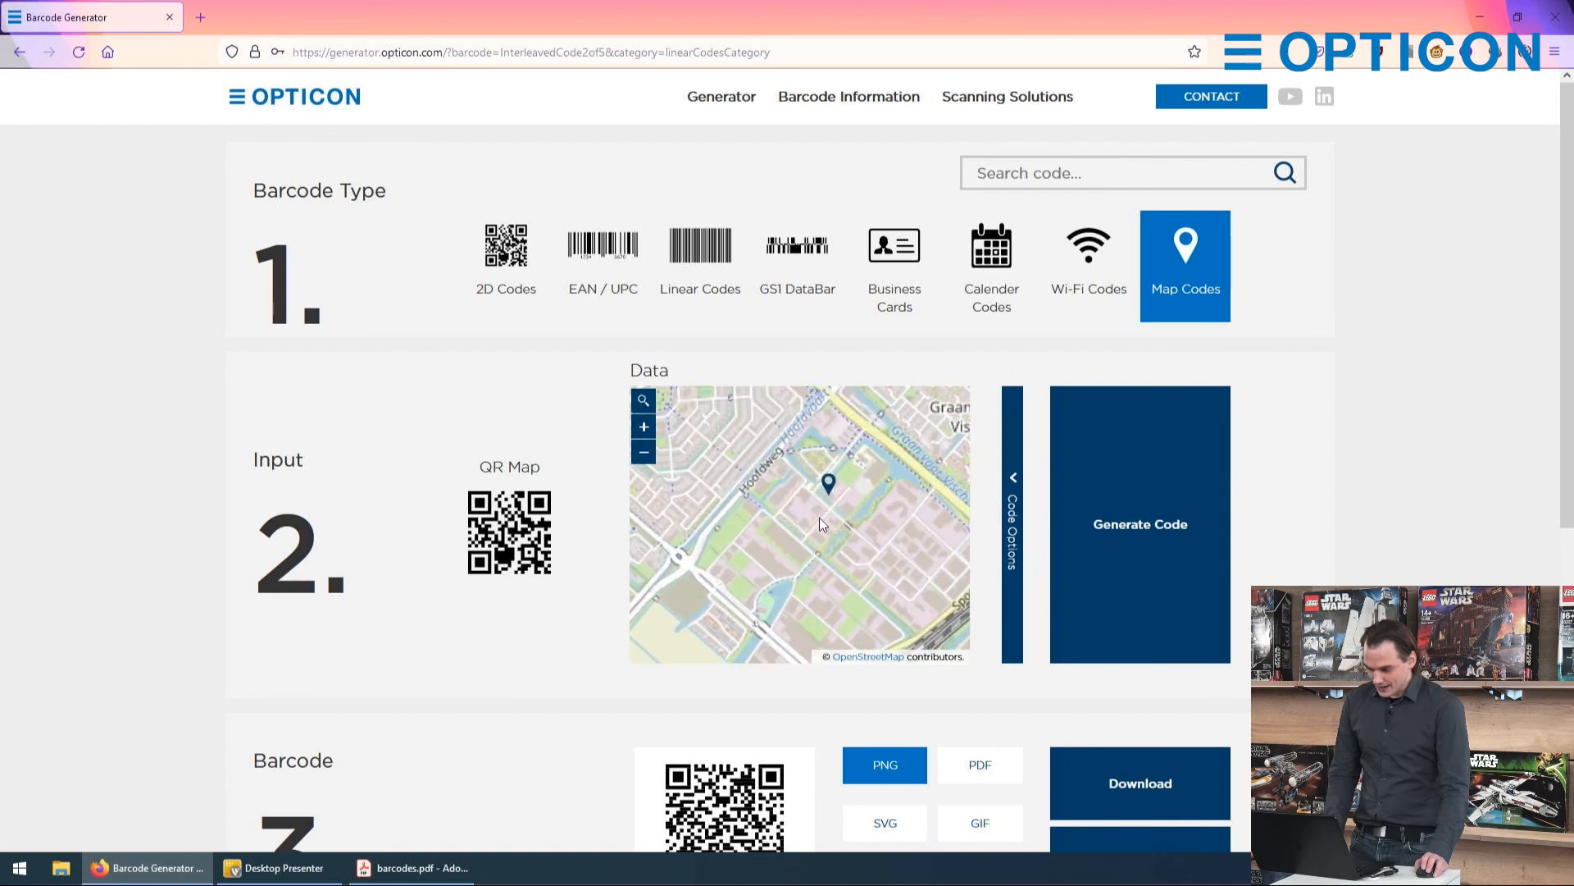
scroll(794, 574, "up", 1)
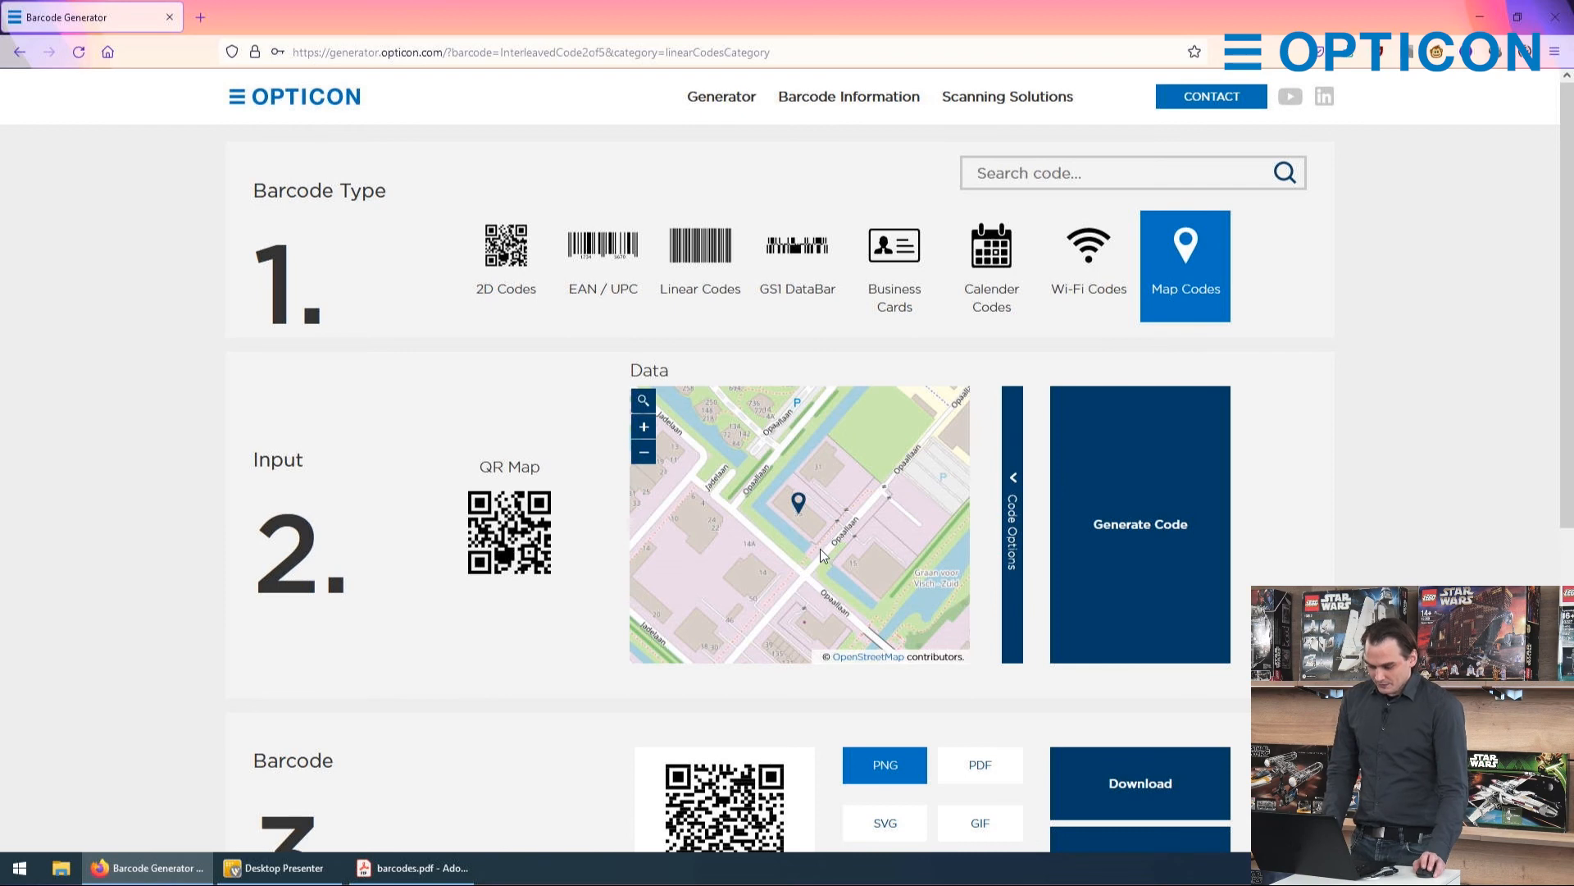
Step: Place the map marker on the Schiphol airport terminal and generate the map code for that location
scroll(820, 549, "down", 2)
scroll(879, 519, "down", 3)
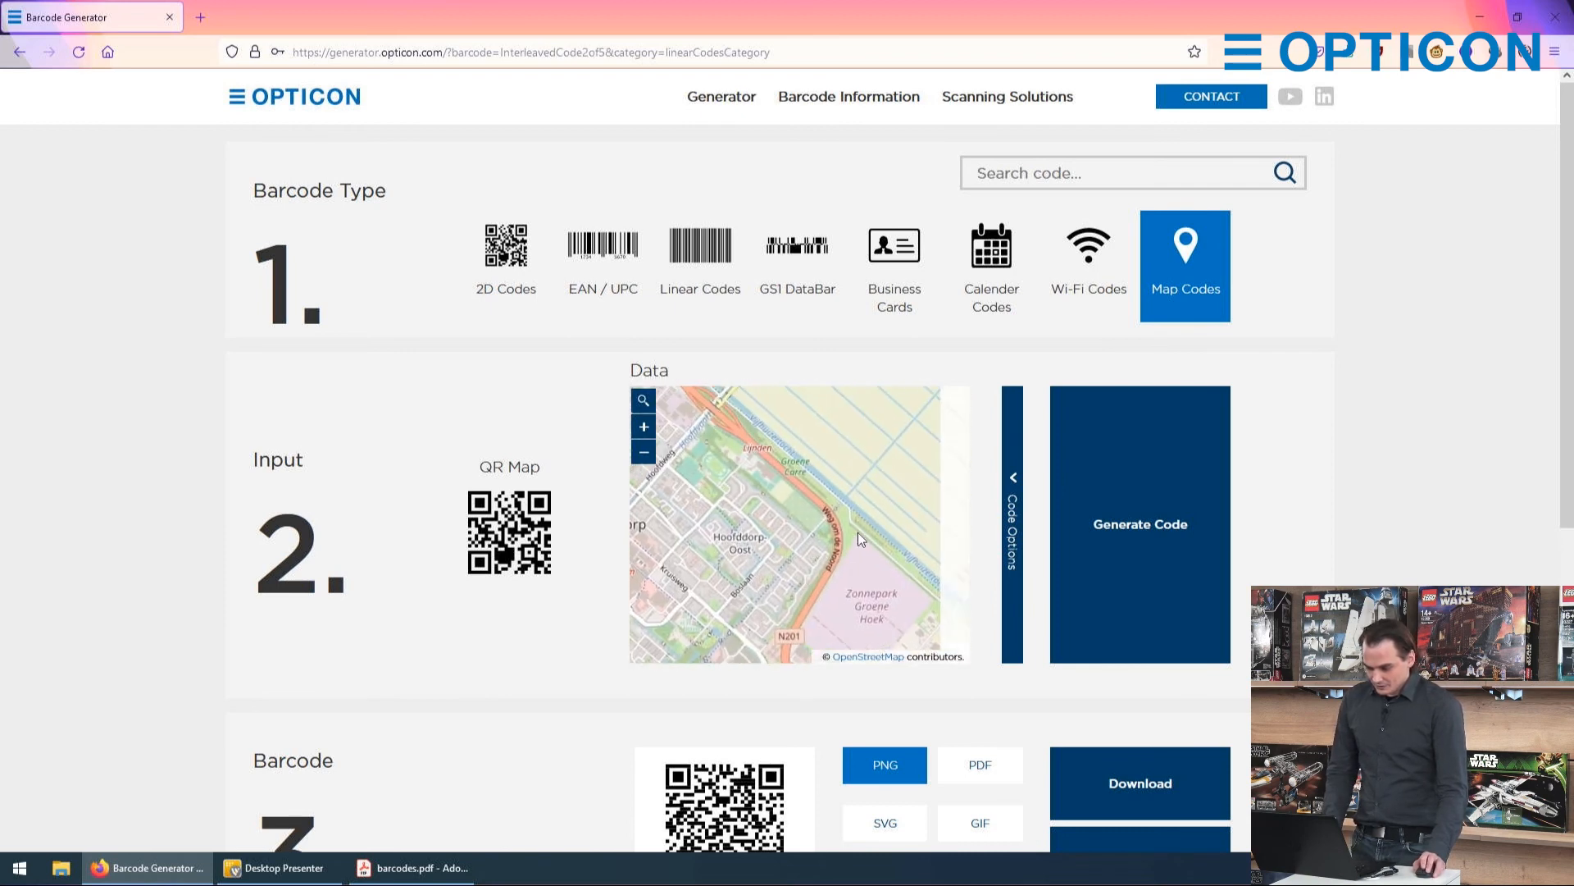
left_click_drag(905, 543, 748, 635)
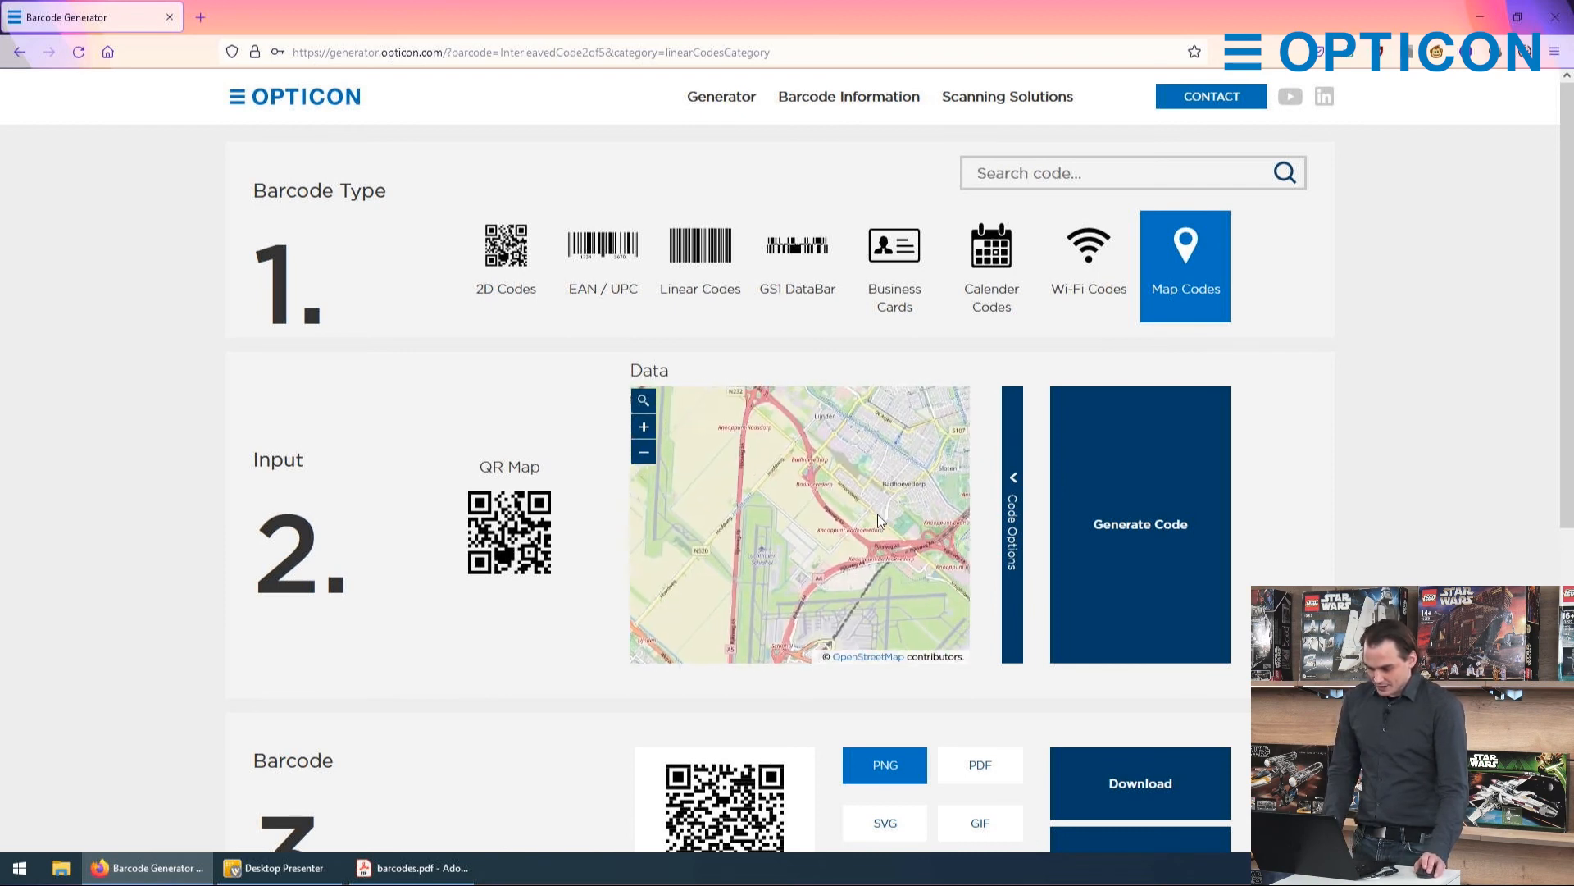
left_click_drag(878, 517, 788, 415)
left_click_drag(777, 549, 834, 470)
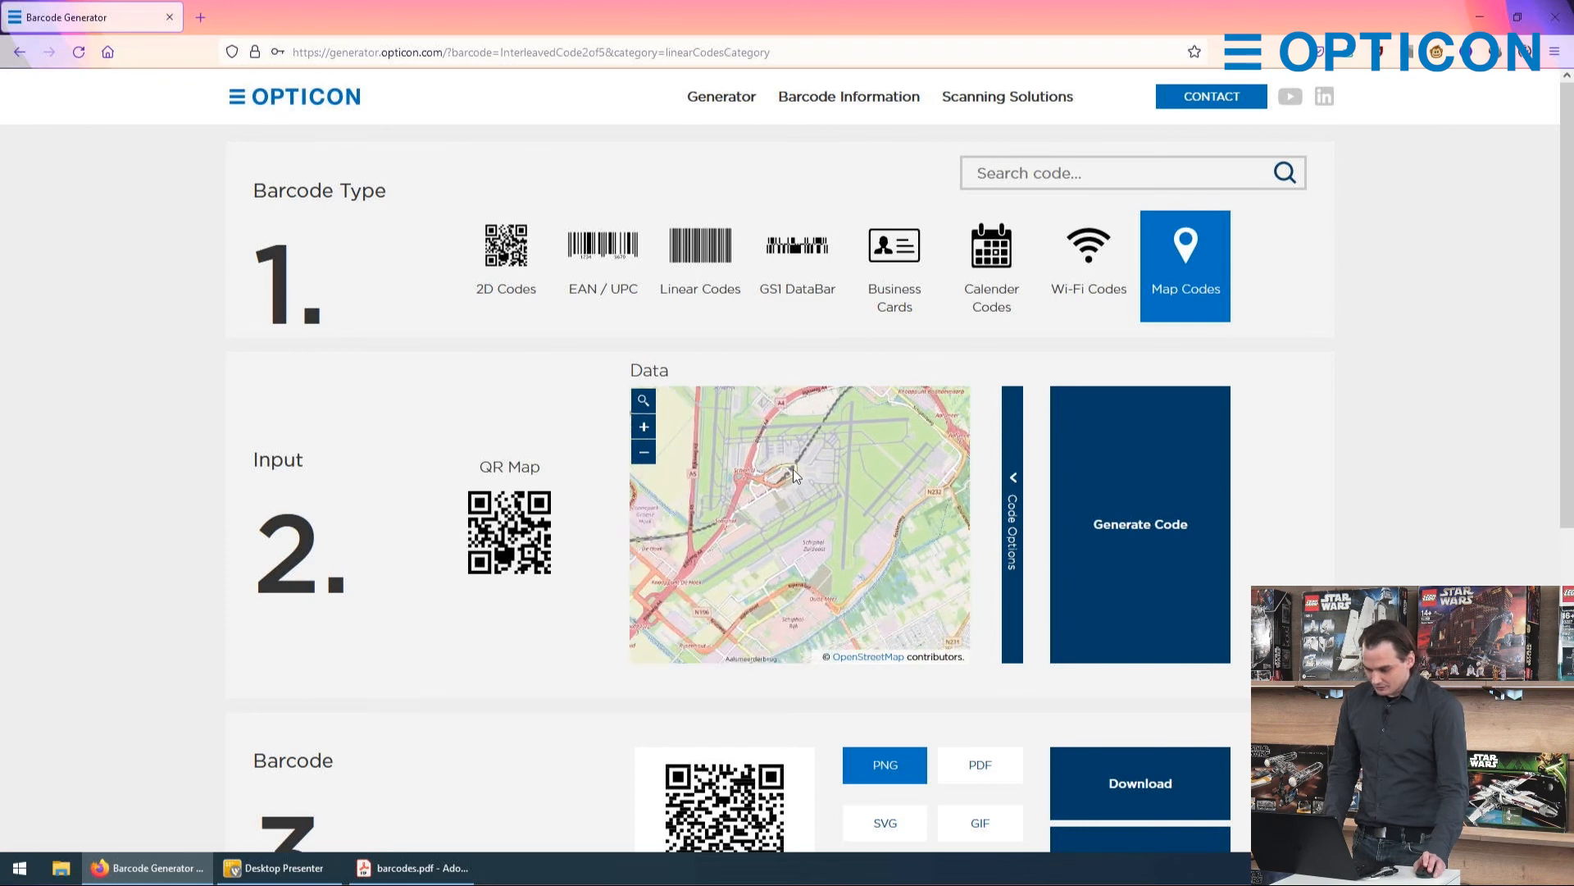
scroll(794, 469, "up", 2)
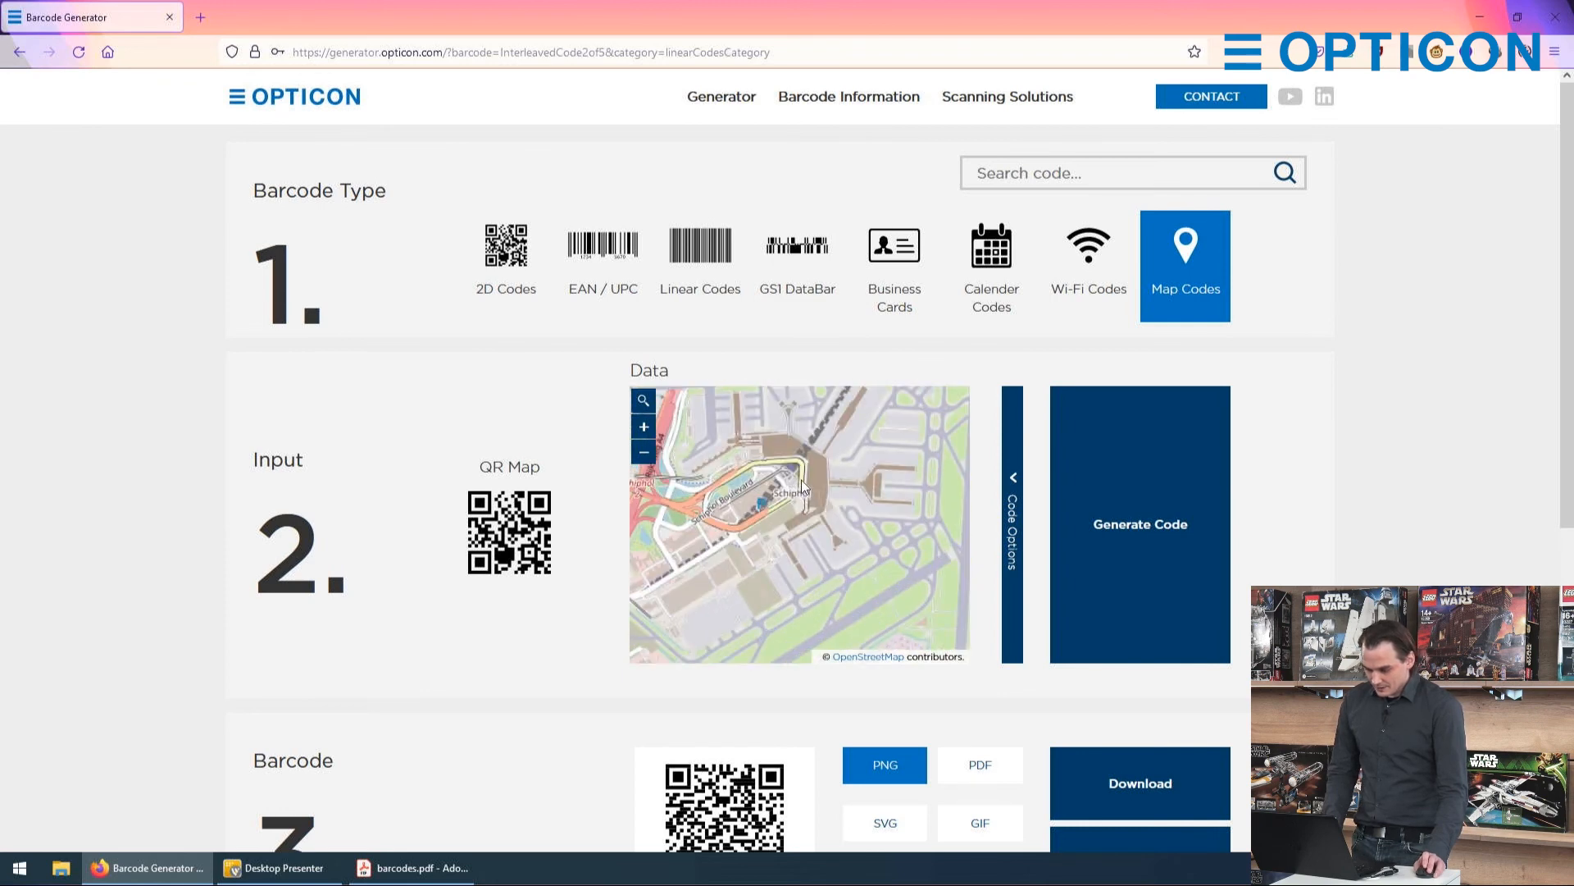
left_click(1140, 500)
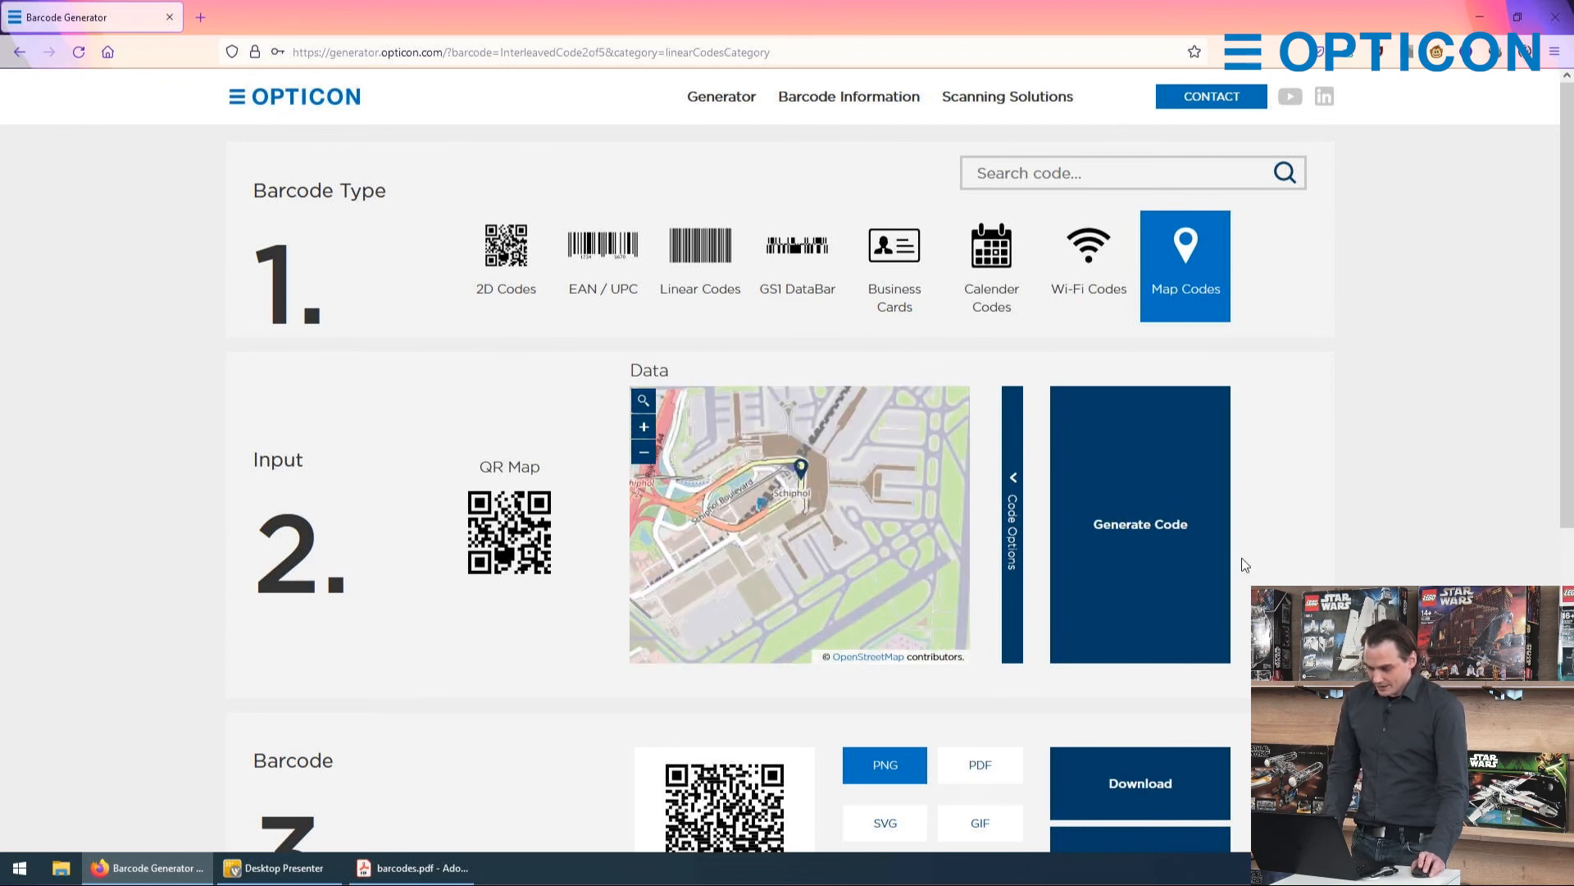
scroll(1242, 558, "down", 4)
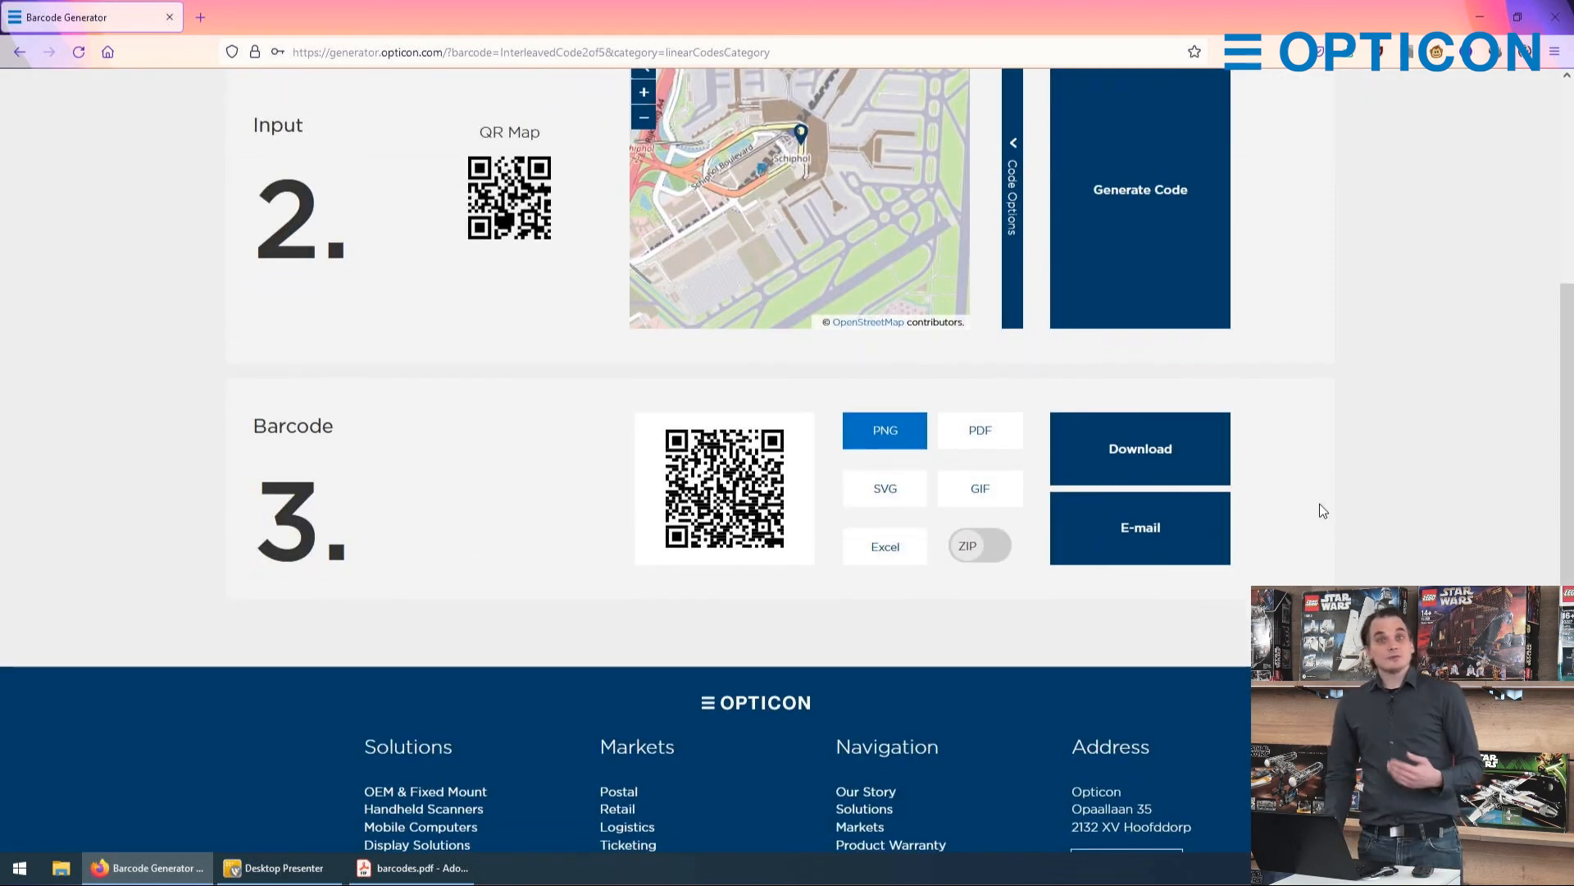
Step: Search the map for "white house", choose the Washington, District of Columbia result, and generate its map code
scroll(1341, 504, "up", 3)
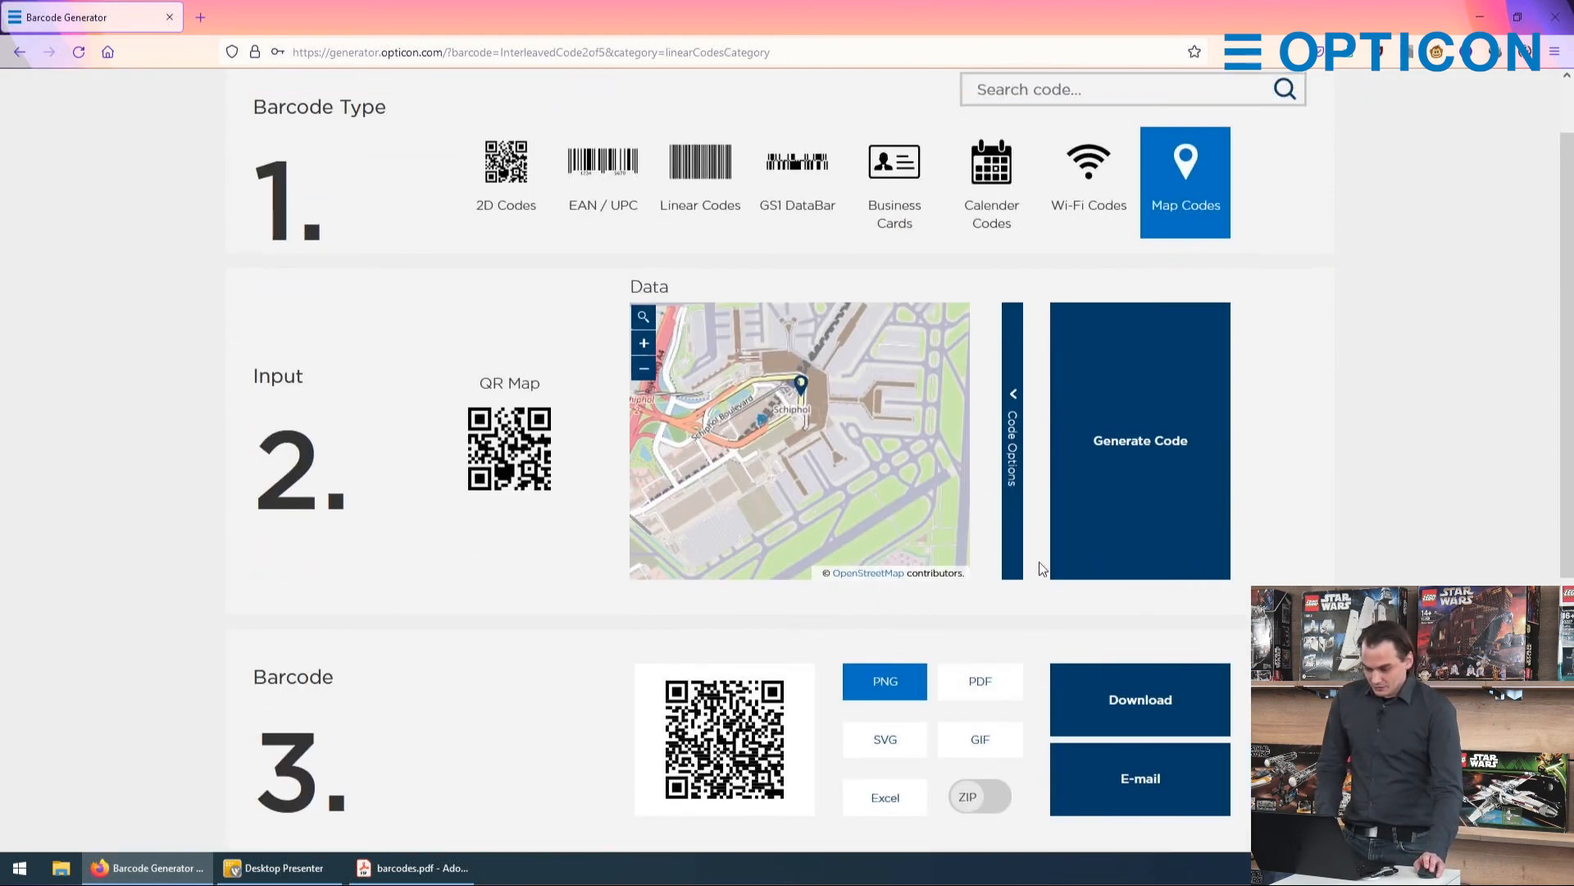
left_click(643, 320)
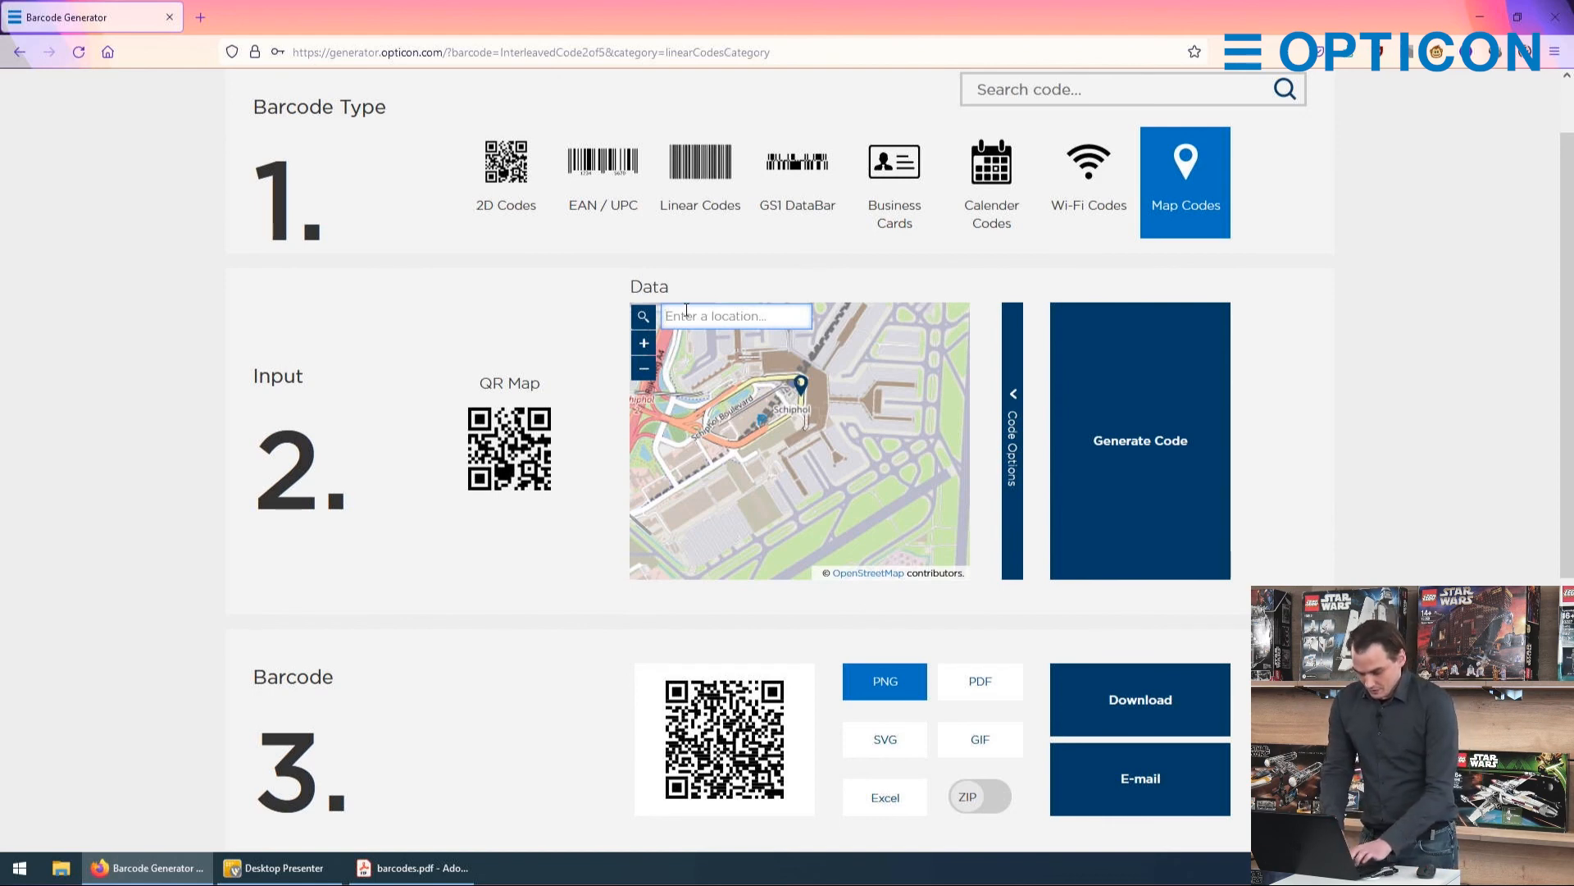
type("white house")
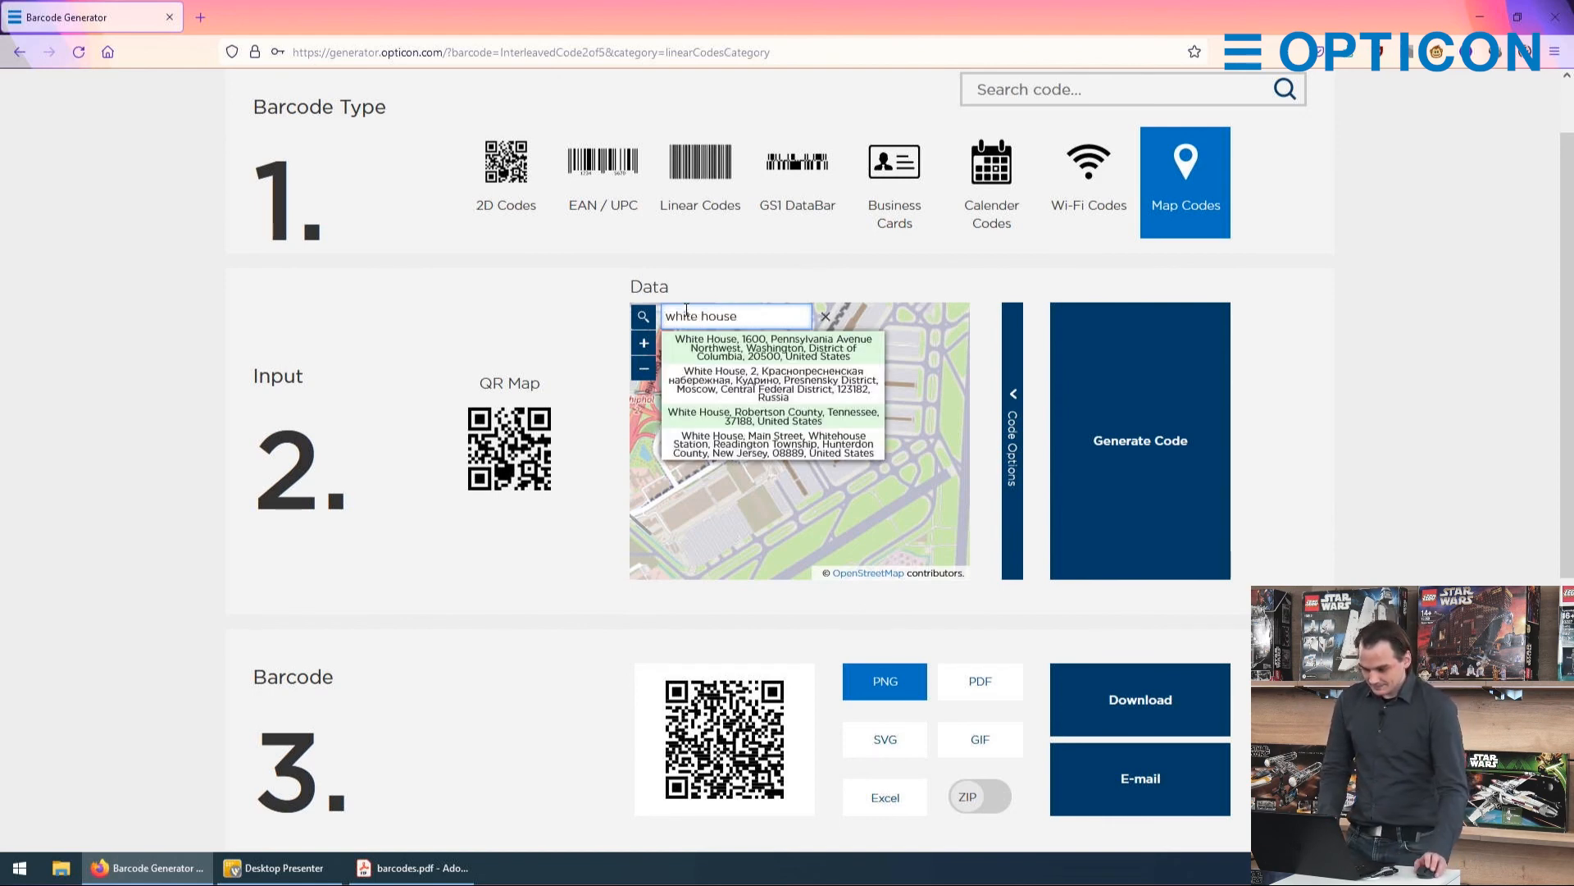
left_click(746, 345)
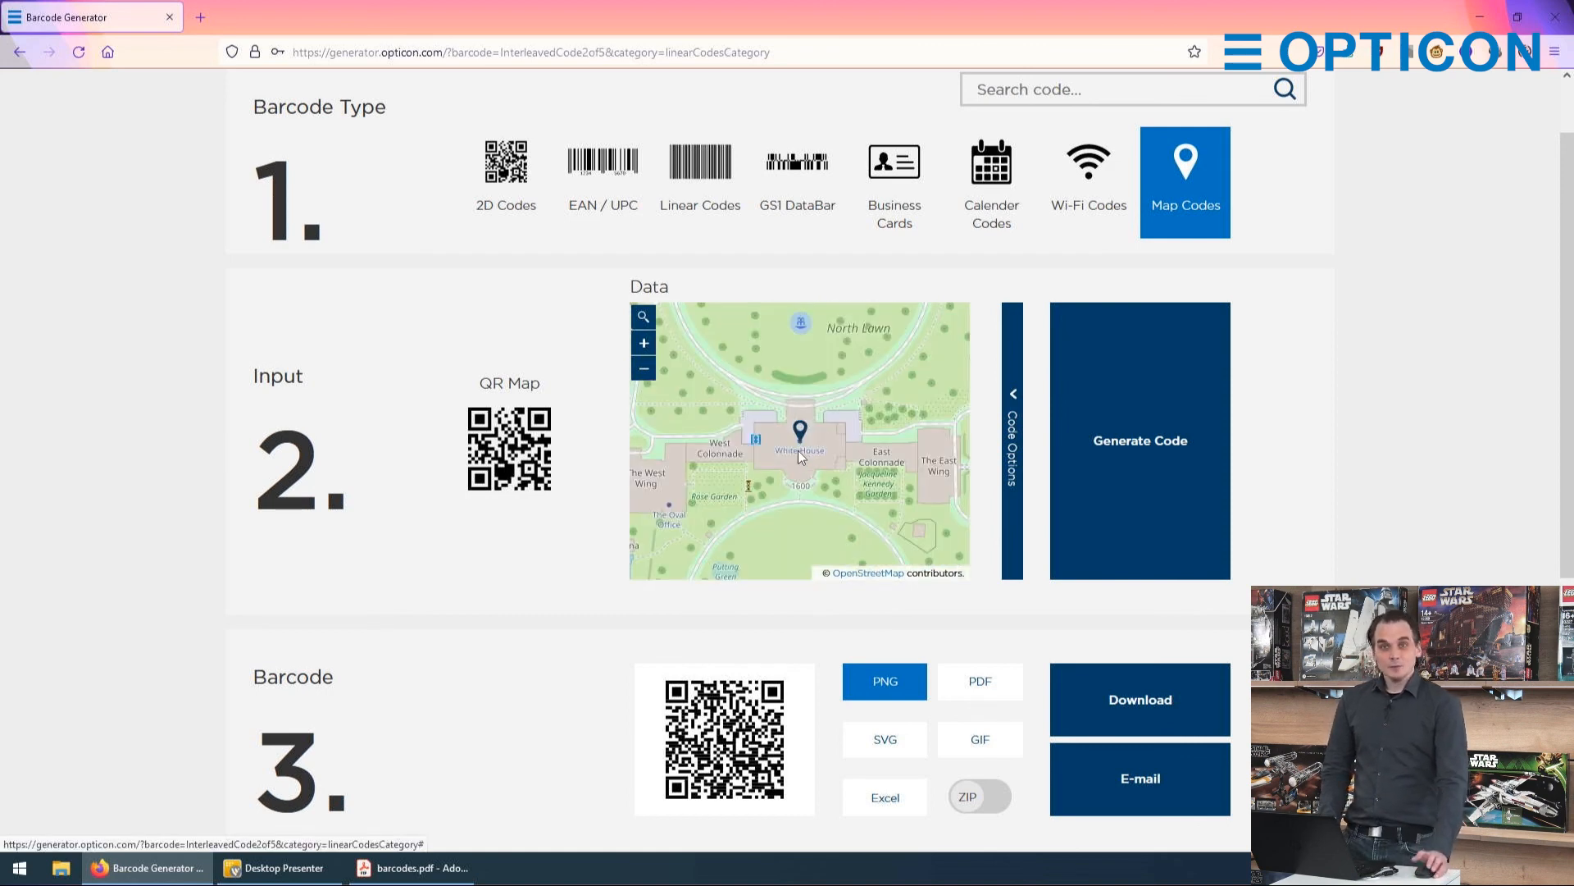
left_click(1113, 402)
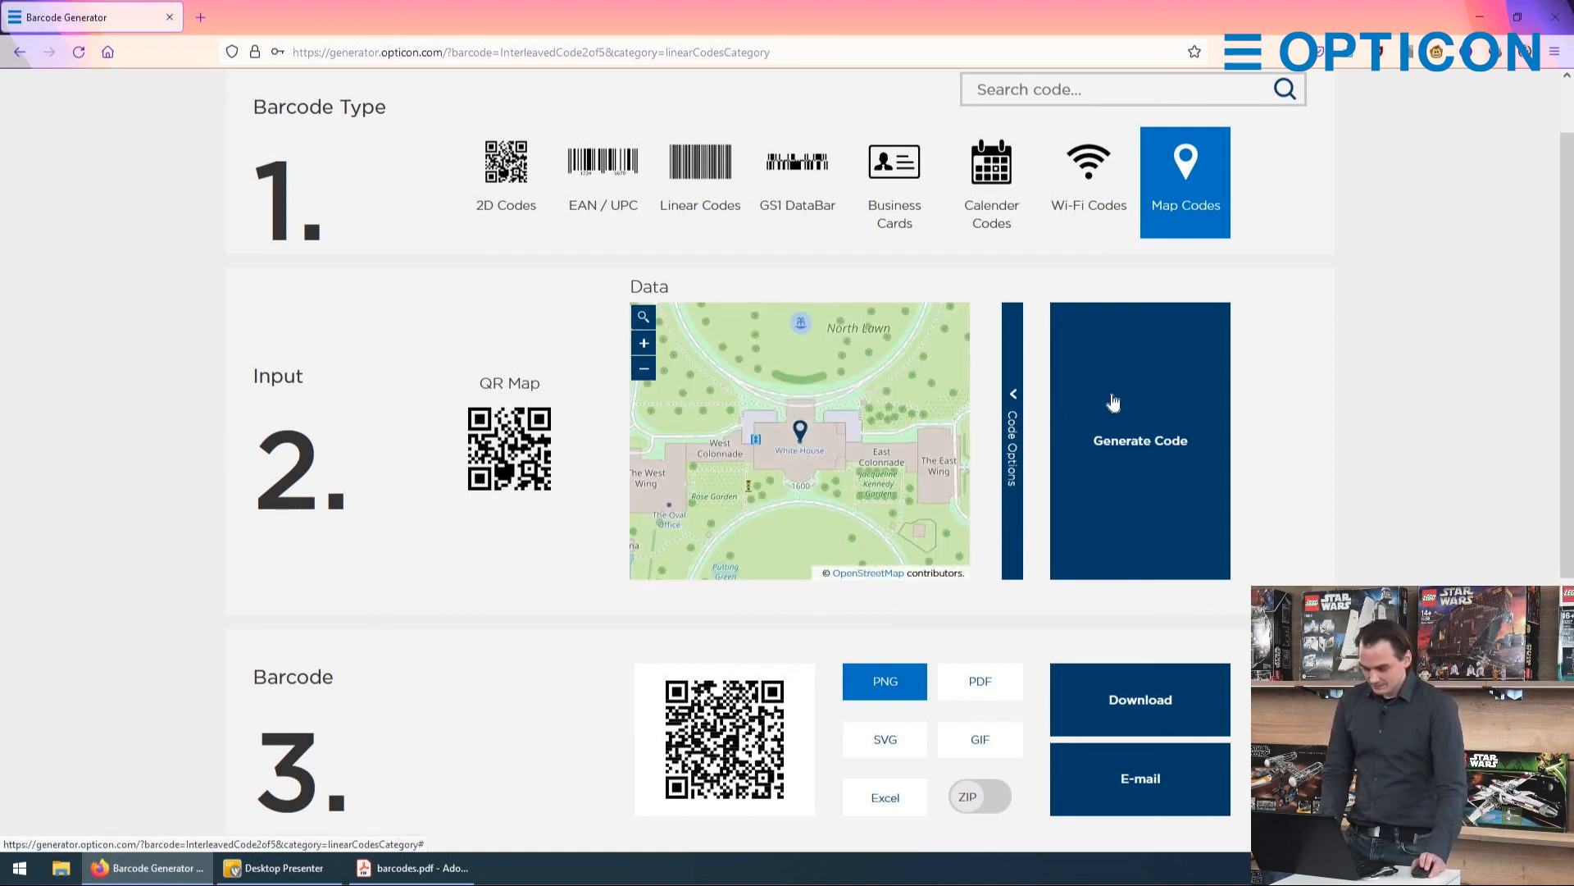